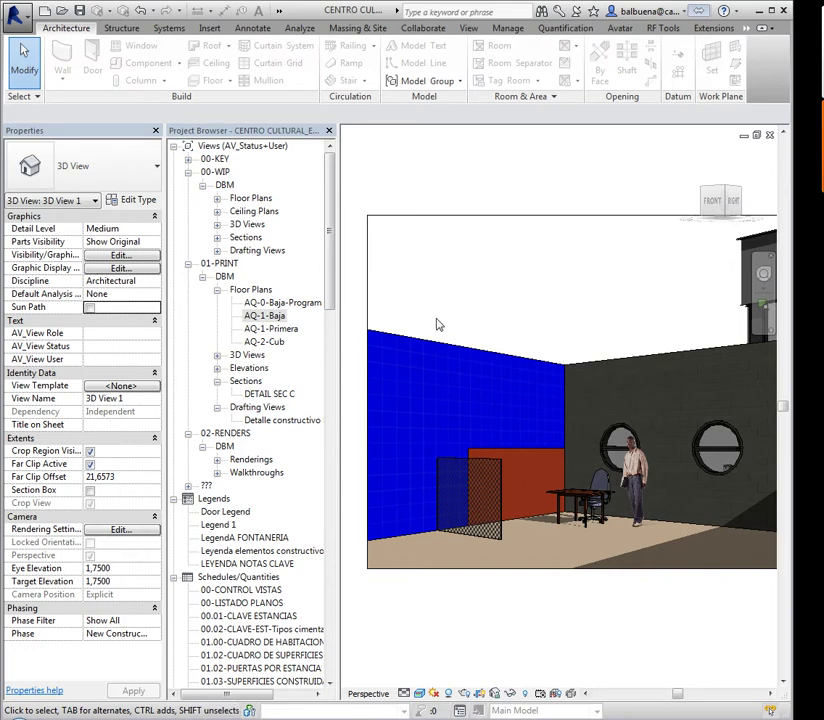
# Open the AQ-1-Baja floor plan from the Project Browser.
pyautogui.scroll(-2, 600, 530)
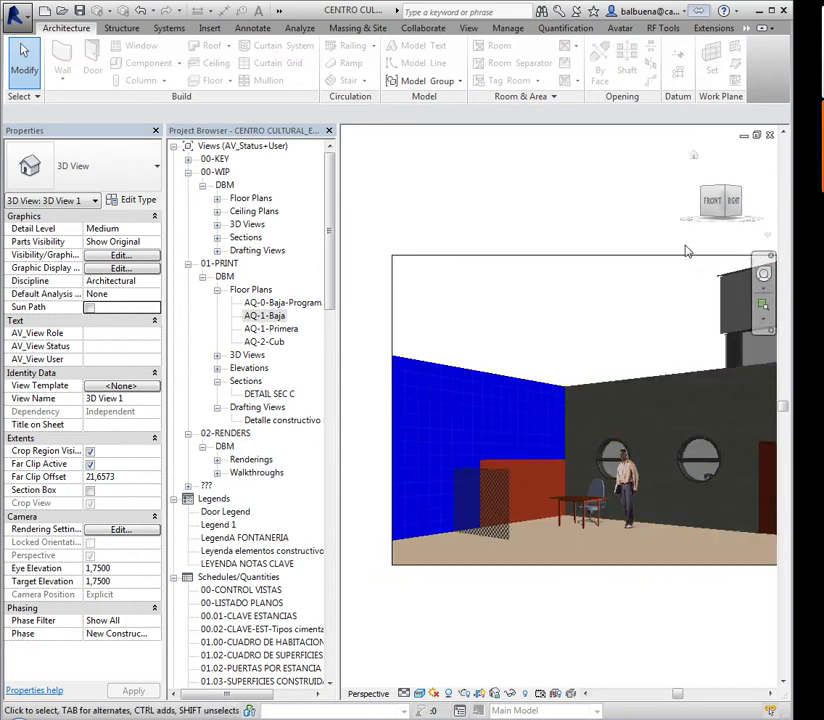
pyautogui.scroll(2, 592, 328)
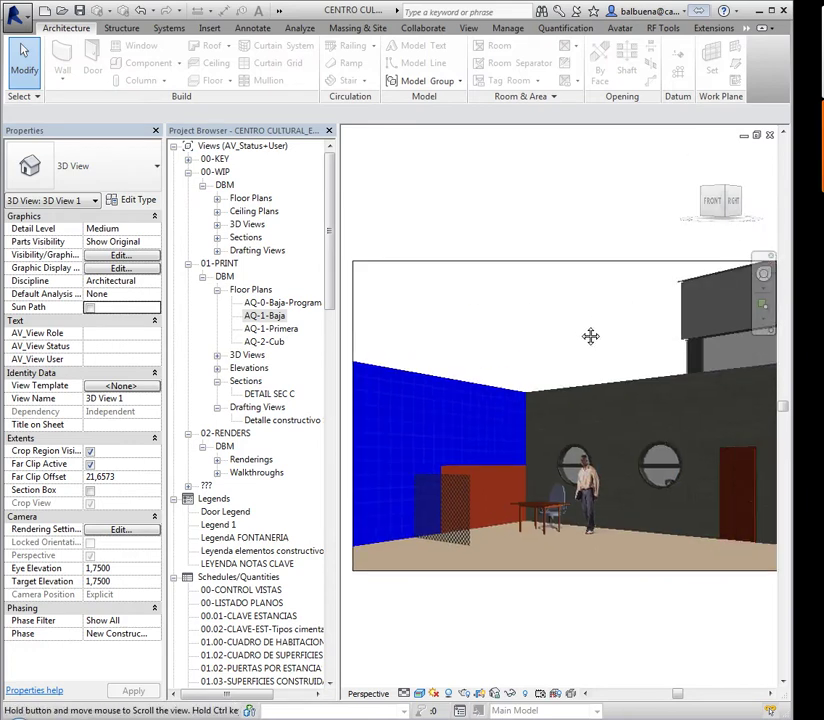
pyautogui.click(583, 543)
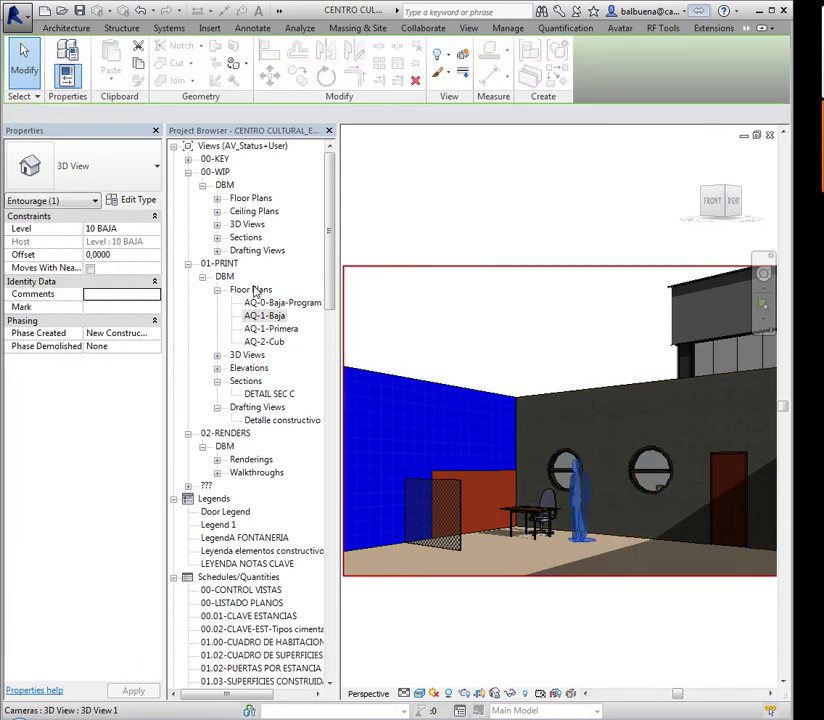
pyautogui.click(266, 318)
pyautogui.doubleClick(265, 316)
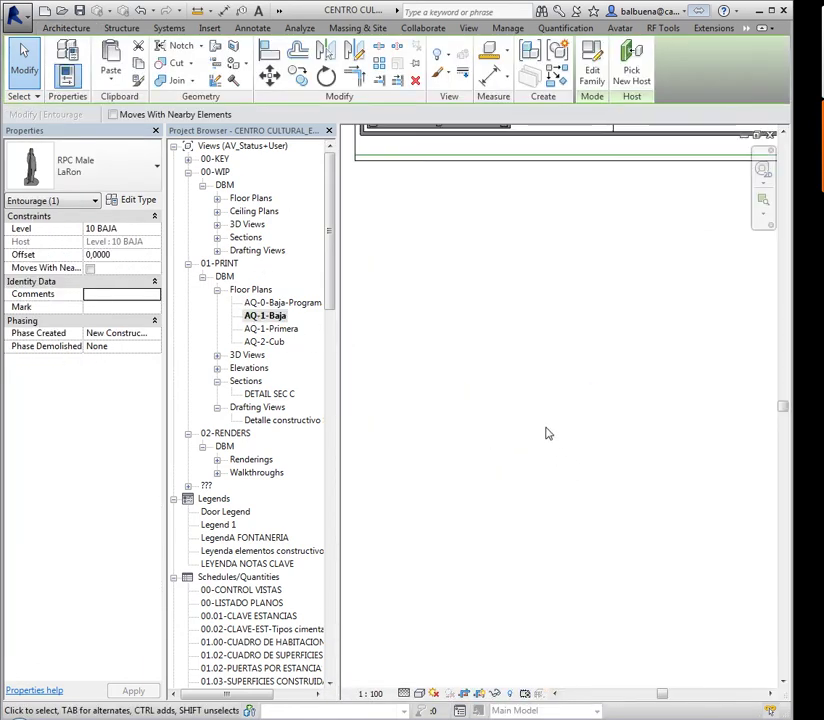
# Zoom to the vestibule and shift the RPC Male figure further right in the room.
pyautogui.moveTo(627, 311); pyautogui.dragTo(520, 530, button='middle')
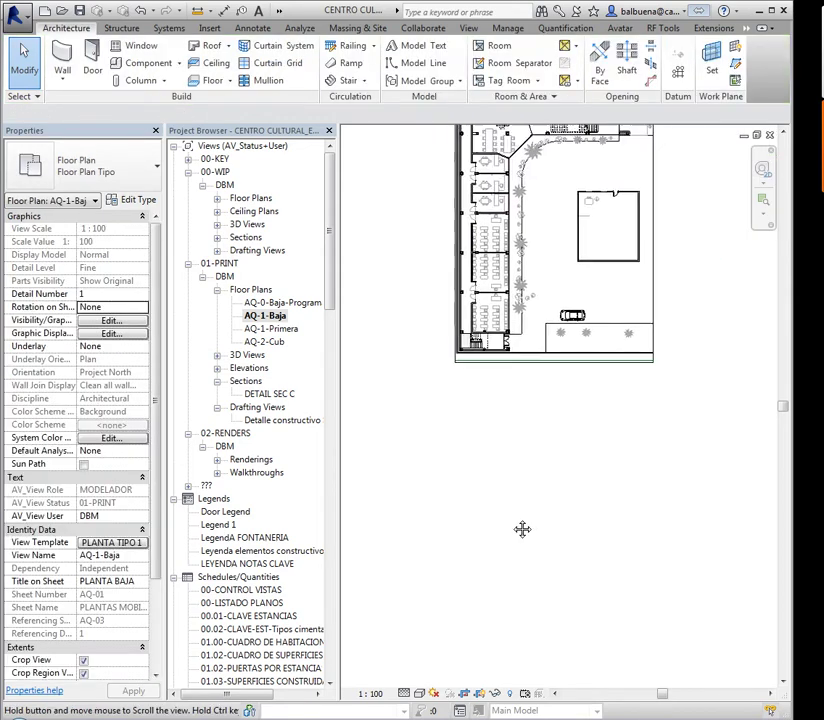
pyautogui.scroll(-3, 592, 362)
pyautogui.scroll(3, 585, 289)
pyautogui.moveTo(585, 289); pyautogui.dragTo(558, 361, button='middle')
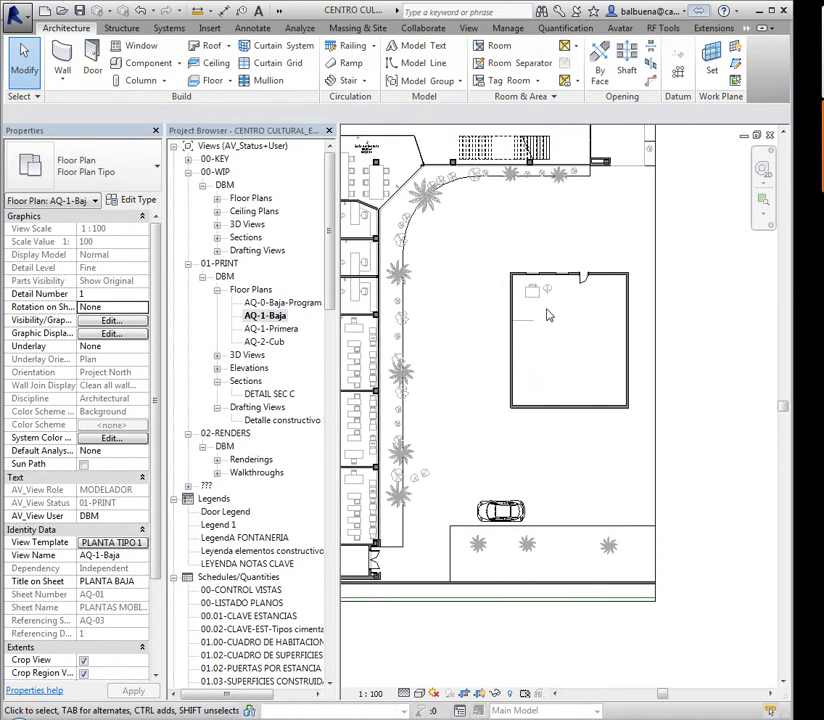
pyautogui.scroll(2, 546, 313)
pyautogui.scroll(-3, 551, 302)
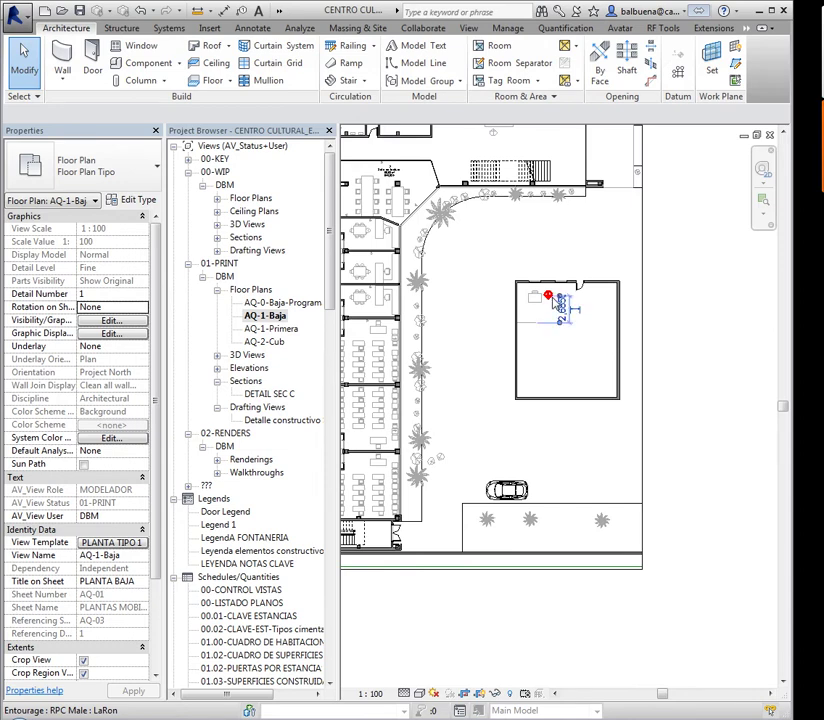
pyautogui.click(549, 298)
pyautogui.scroll(4, 549, 298)
pyautogui.moveTo(552, 298)
pyautogui.mouseDown()
pyautogui.moveTo(590, 306)
pyautogui.moveTo(588, 296)
pyautogui.mouseUp()
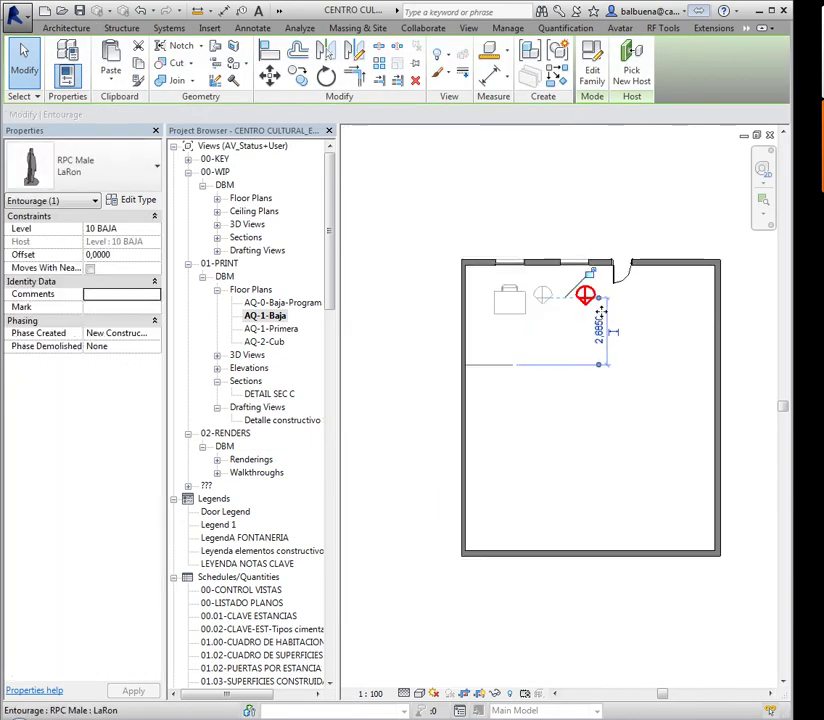
# Check the figure's entourage type, keep LaRon, then delete the RPC man.
pyautogui.click(100, 168)
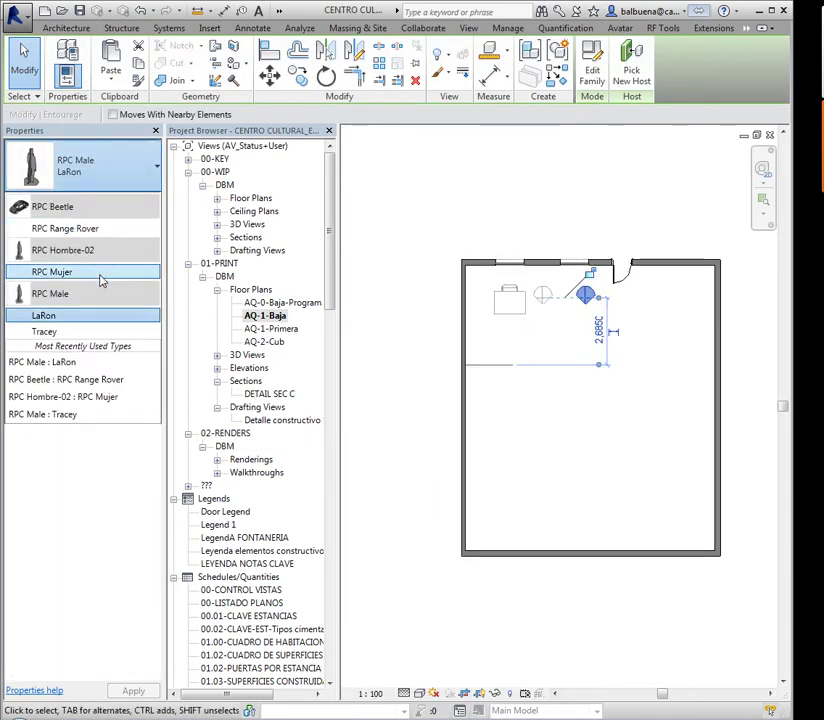
pyautogui.click(668, 376)
pyautogui.click(668, 376)
pyautogui.click(586, 300)
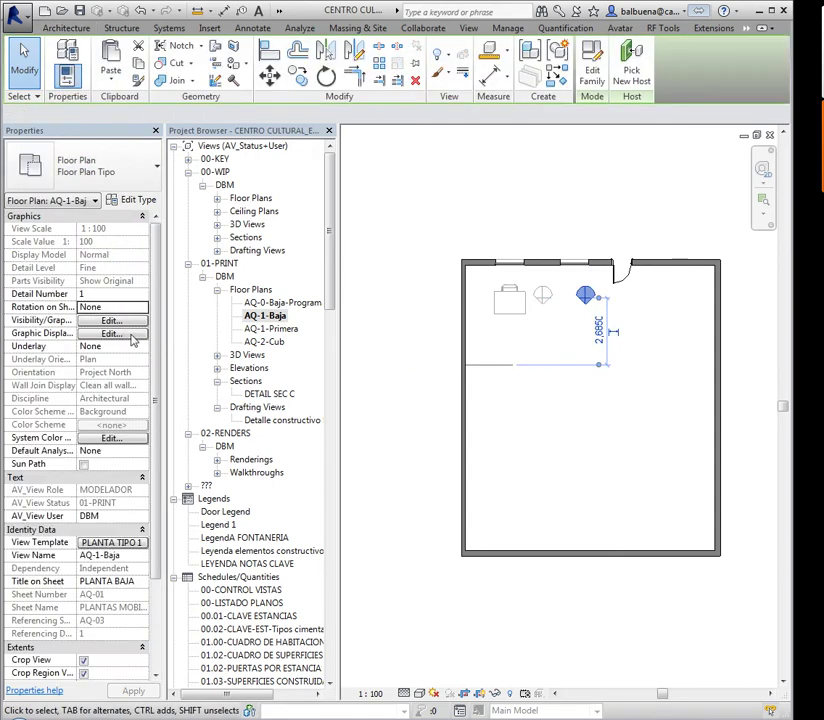
pyautogui.press('Delete')
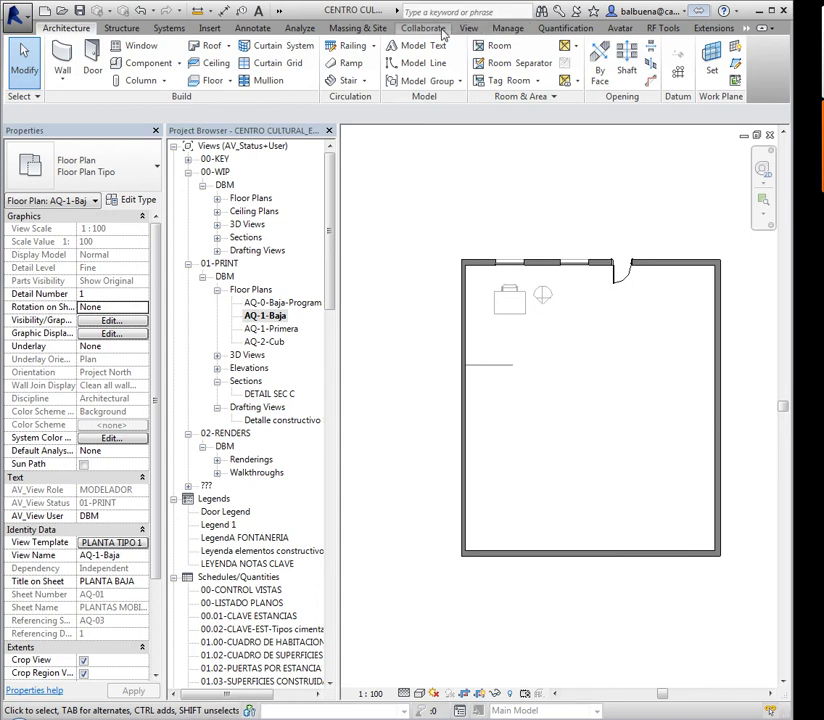
# Place an RPC Male LaRon site component in the vestibule near the desk.
pyautogui.click(357, 27)
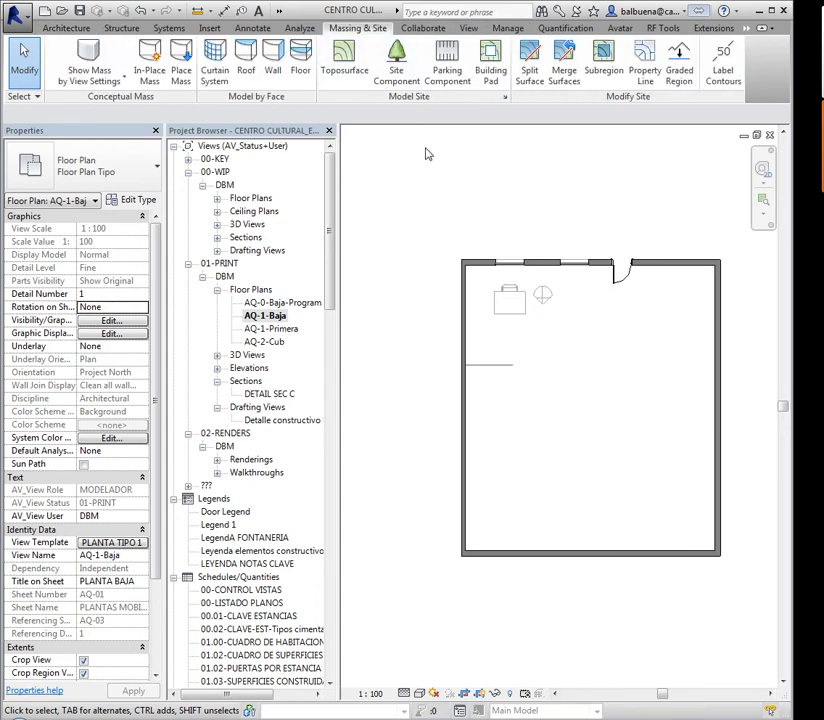
pyautogui.click(401, 70)
pyautogui.click(95, 172)
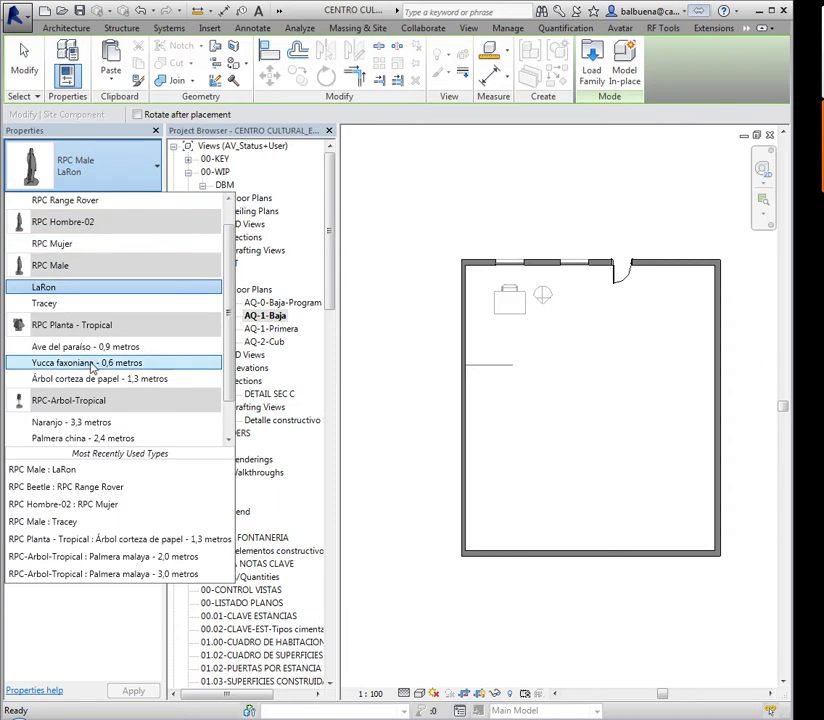
pyautogui.click(580, 302)
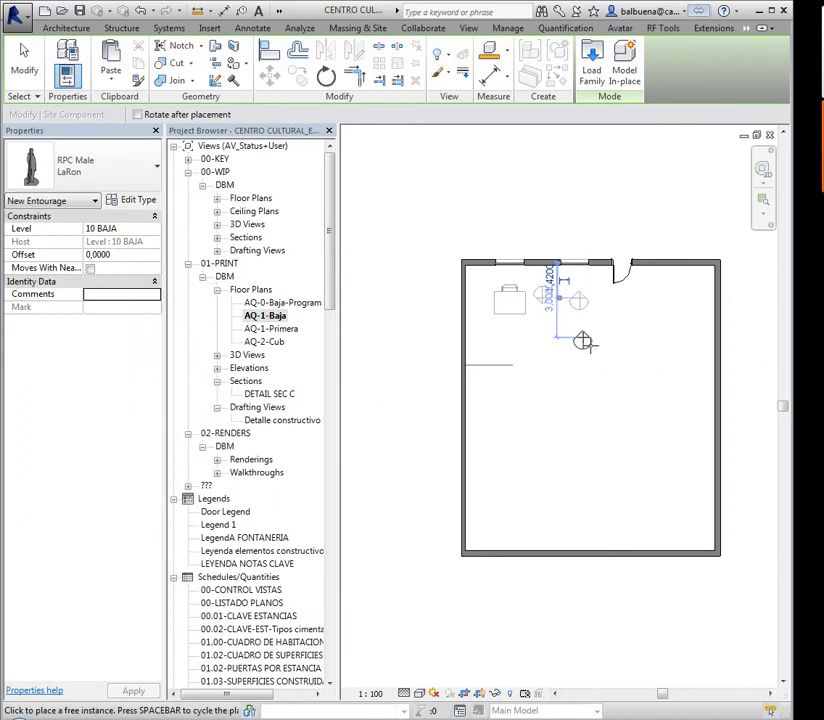
pyautogui.press('Escape')
pyautogui.press('Escape')
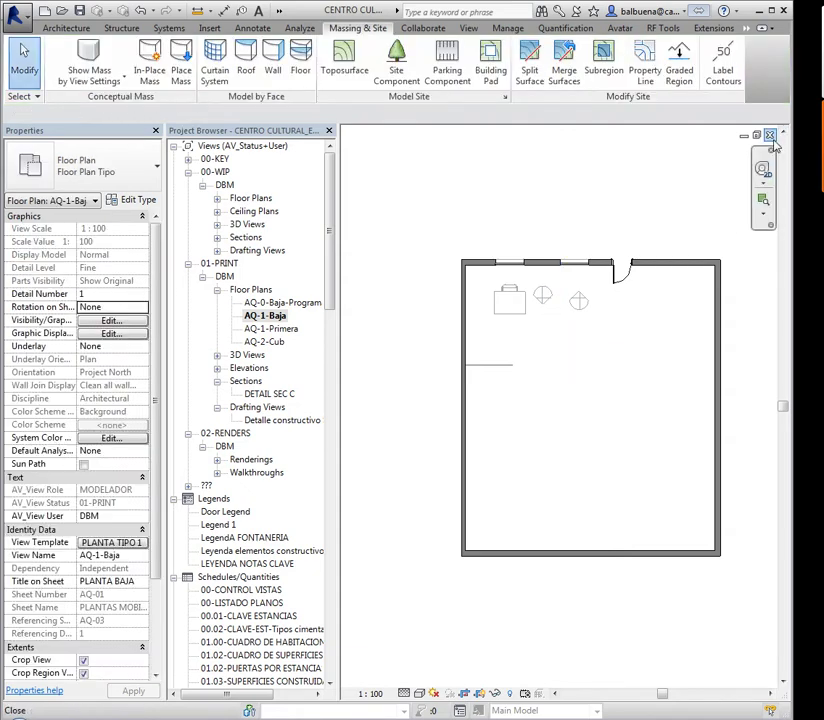
# Close the floor plan and check the new man figure's entourage type, leaving it unchanged.
pyautogui.click(770, 134)
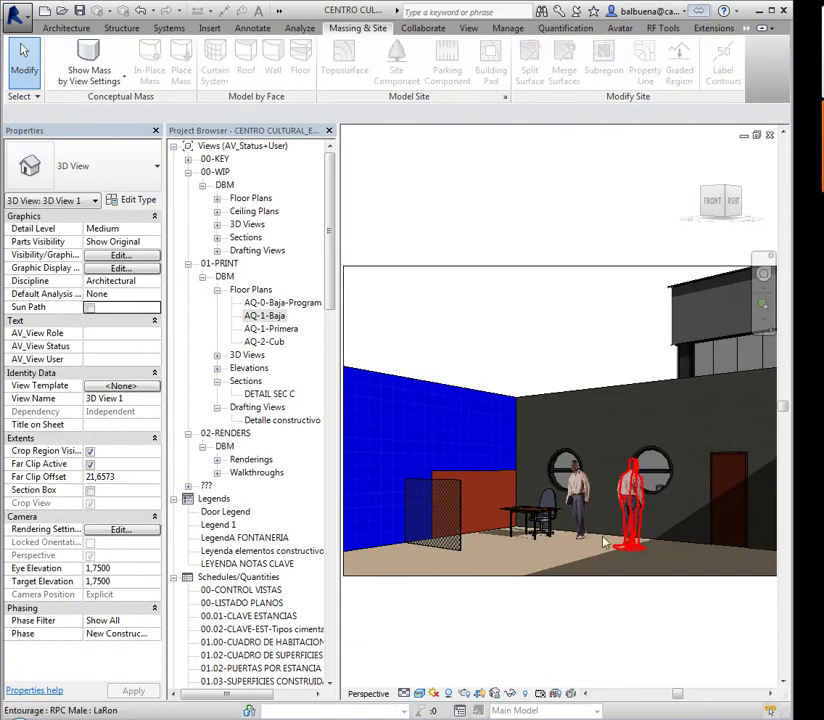
pyautogui.click(630, 495)
pyautogui.click(115, 179)
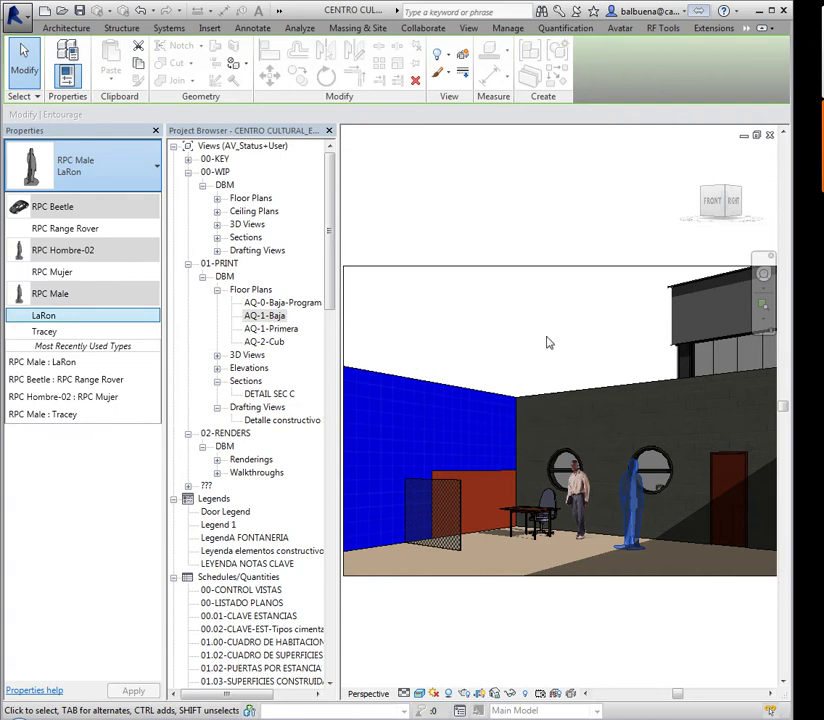
pyautogui.click(503, 88)
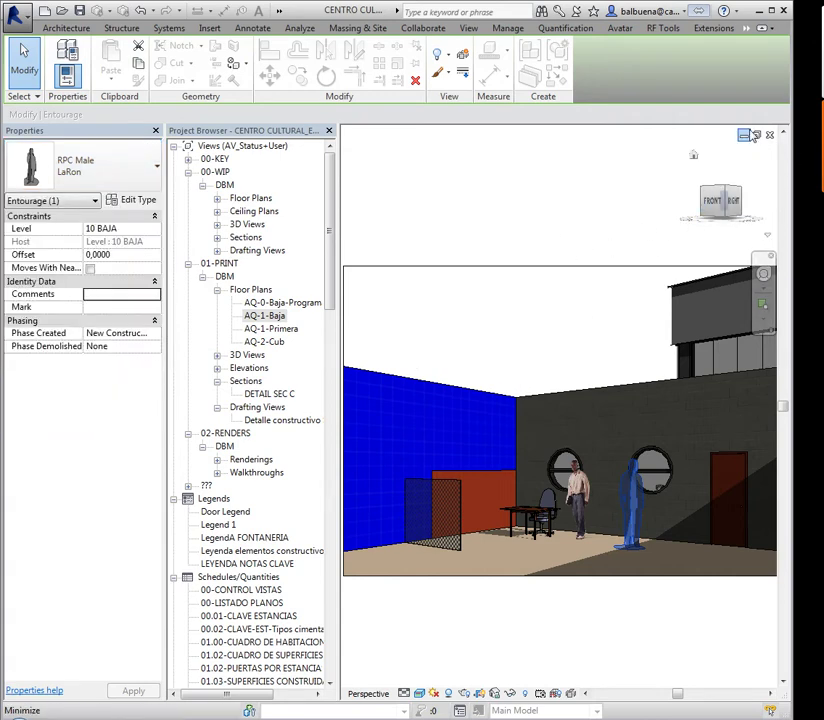
# Close the 3D room and wall detail views and reopen the AQ-1-Baja floor plan.
pyautogui.click(769, 134)
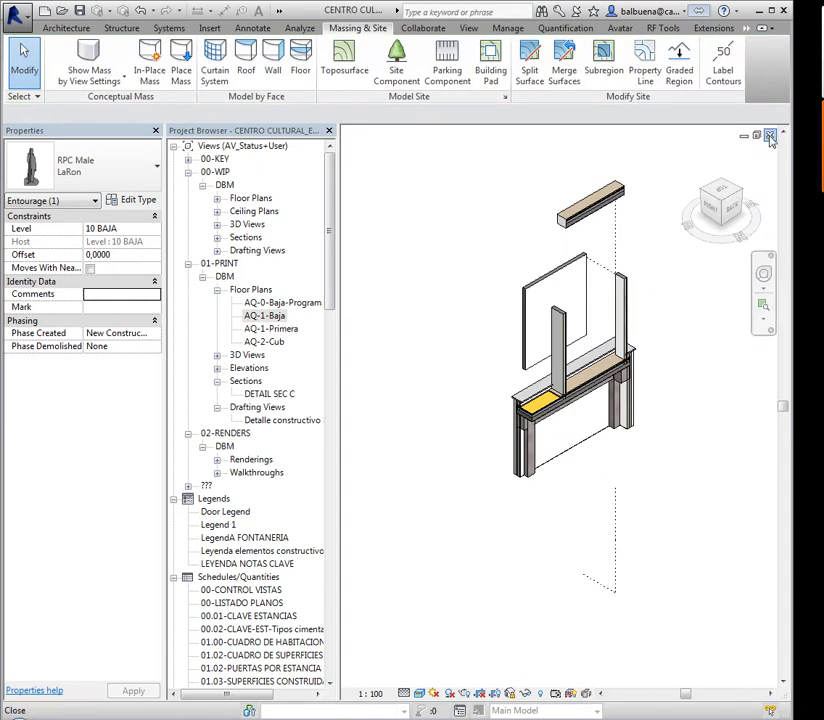
pyautogui.click(769, 134)
pyautogui.click(264, 315)
pyautogui.doubleClick(262, 316)
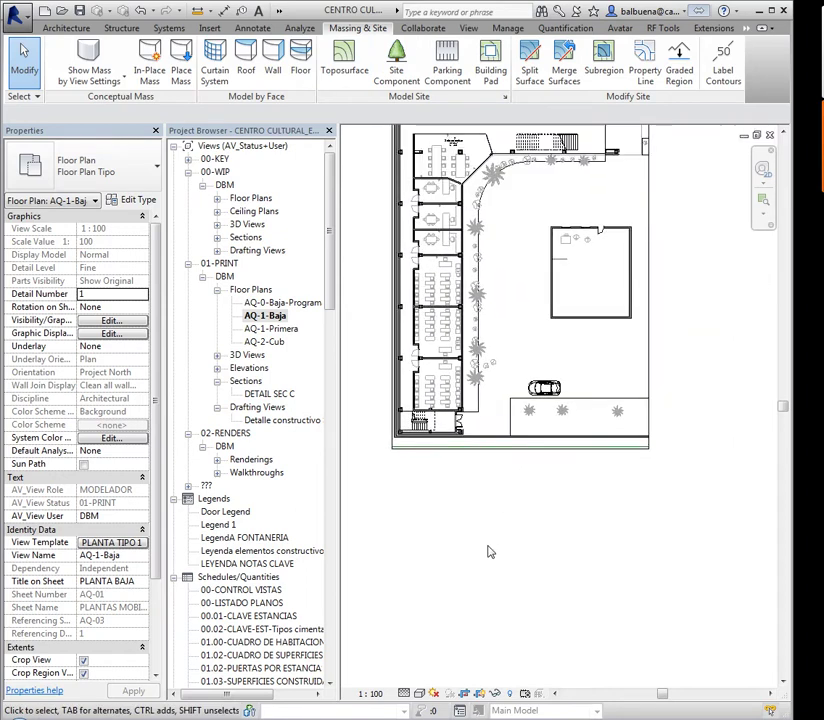
# Delete the RPC man figure from the vestibule.
pyautogui.scroll(3, 600, 230)
pyautogui.scroll(3, 576, 241)
pyautogui.click(566, 244)
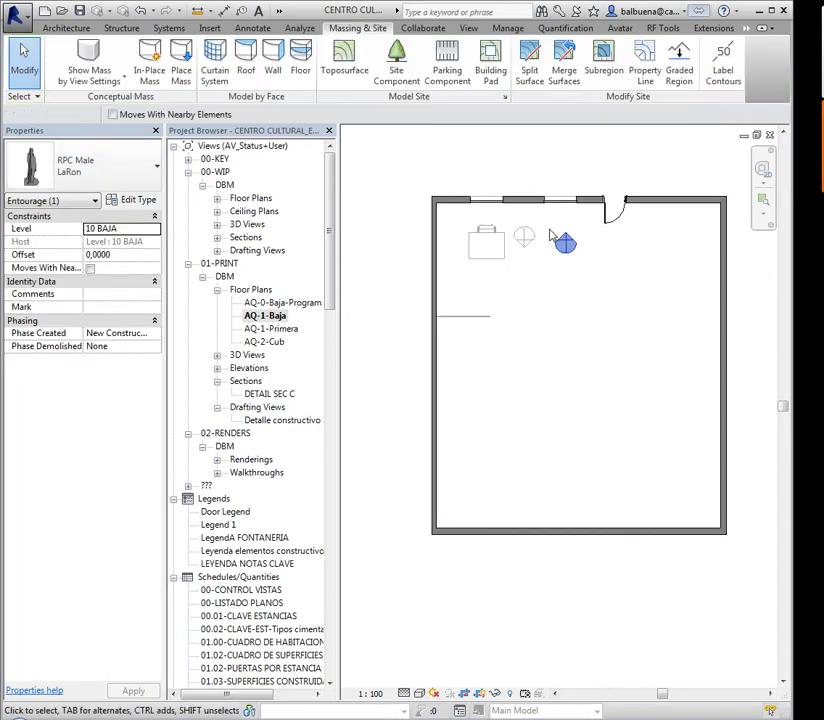
pyautogui.press('Delete')
# Place an RPC Planta - Tropical 'Árbol corteza de papel - 1,3 metros' near the top wall, then close the views.
pyautogui.click(396, 68)
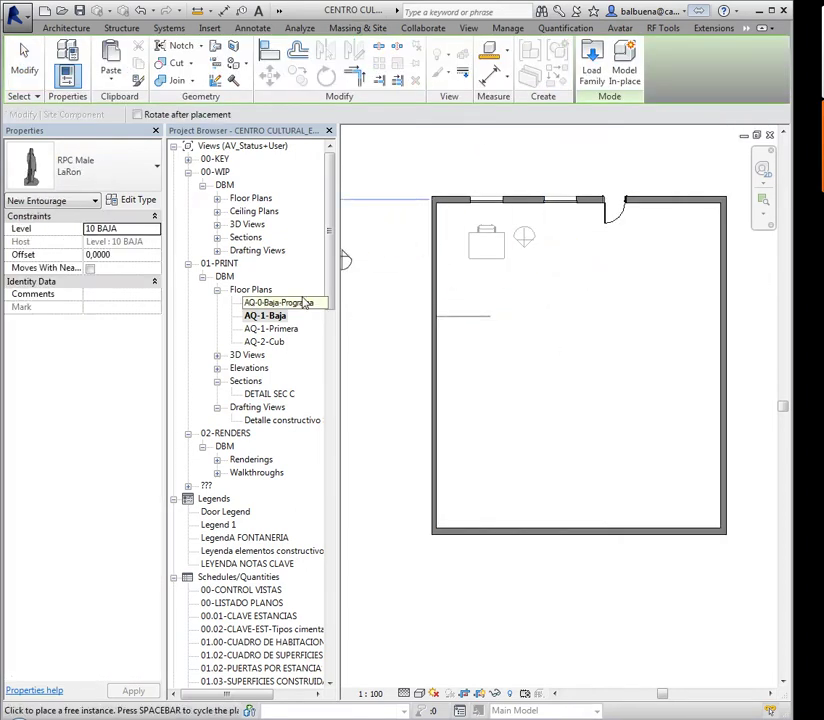
pyautogui.click(105, 168)
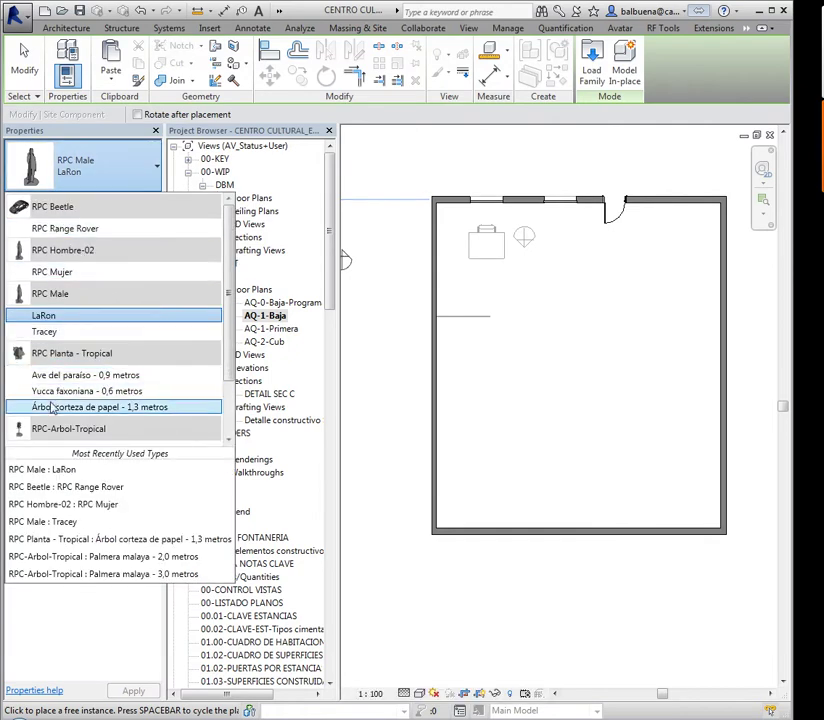
pyautogui.press('Escape')
pyautogui.click(68, 163)
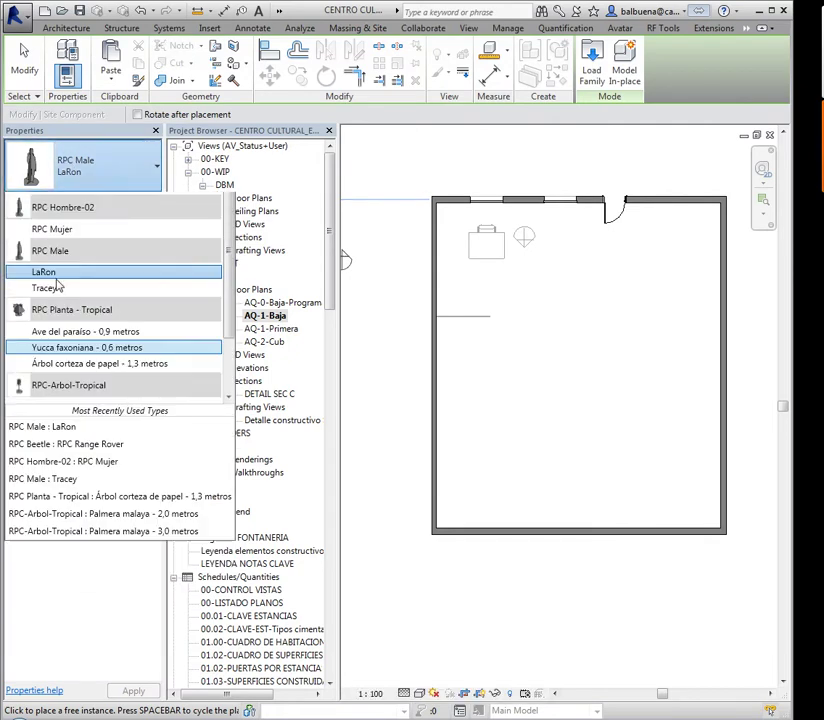
pyautogui.press('Escape')
pyautogui.click(87, 181)
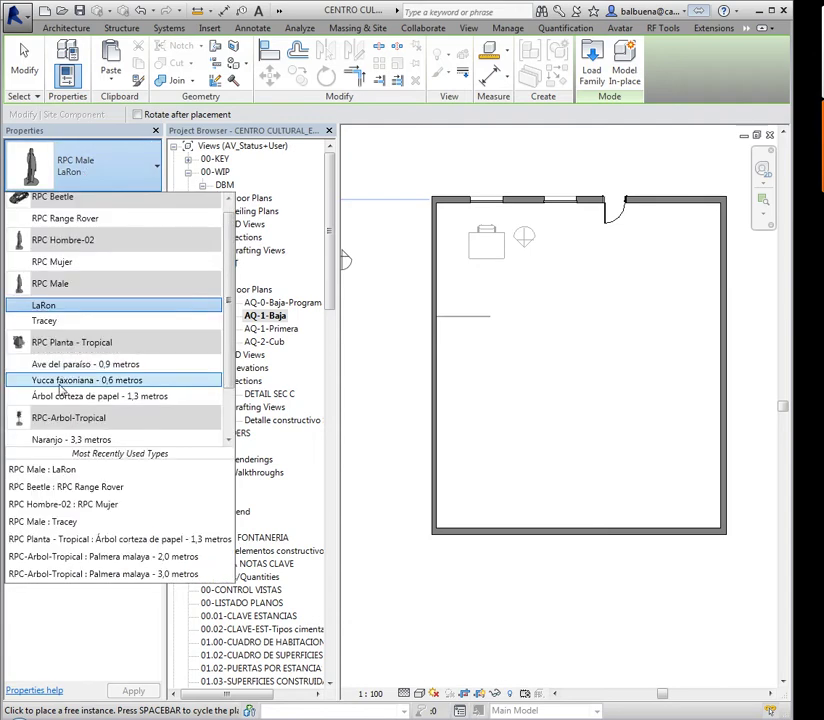
pyautogui.click(70, 394)
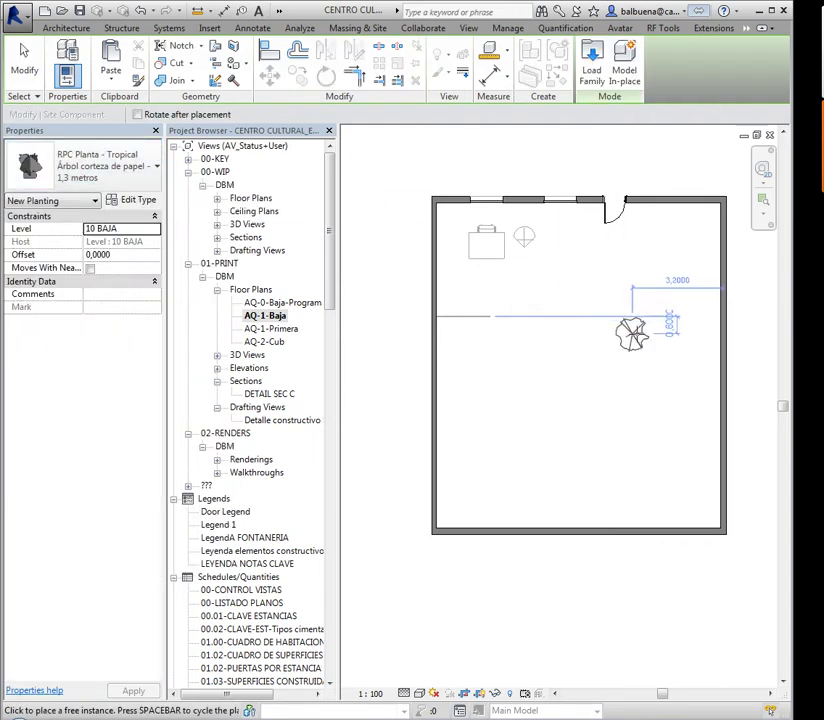
pyautogui.click(563, 242)
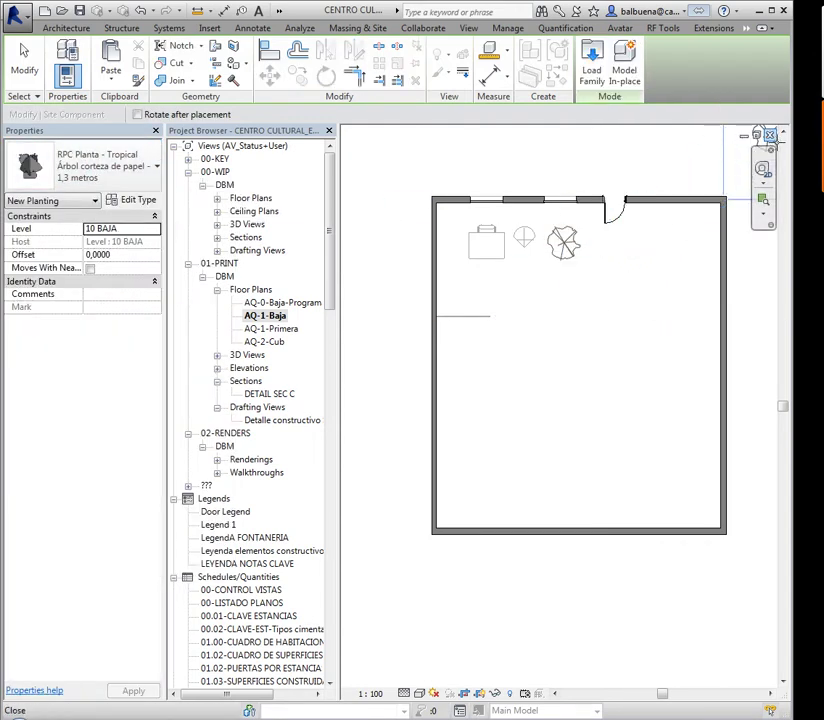
pyautogui.click(769, 134)
pyautogui.click(765, 134)
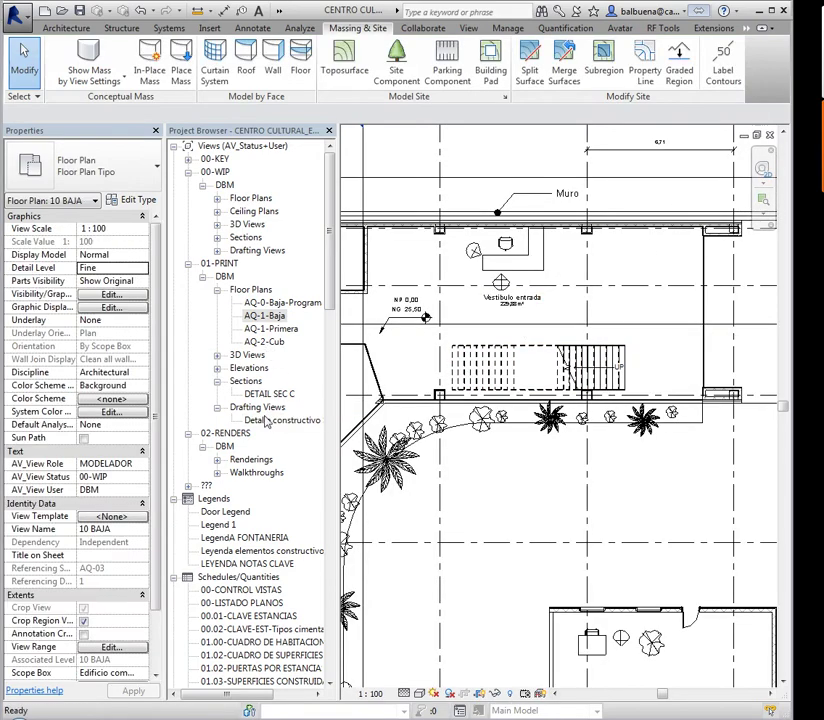
# Open 3D View 1 and orbit the courtyard model to a new angle.
pyautogui.click(264, 315)
pyautogui.click(188, 485)
pyautogui.click(203, 499)
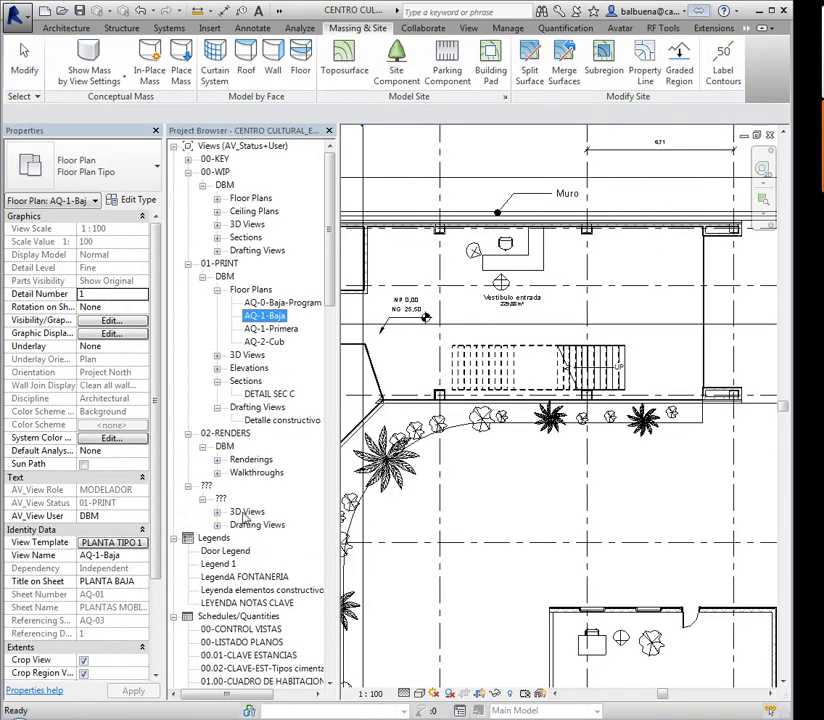
pyautogui.click(217, 511)
pyautogui.doubleClick(262, 524)
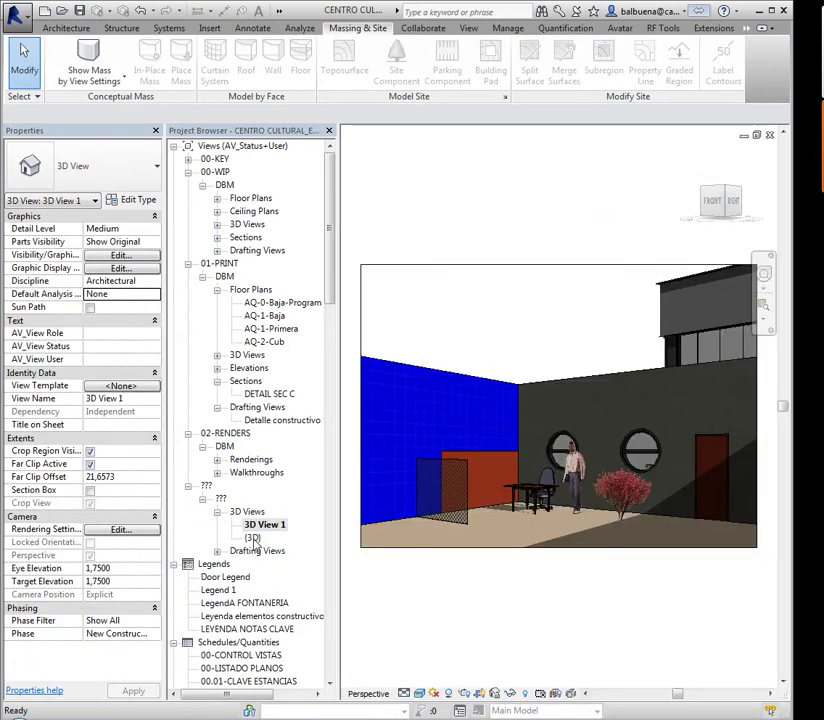
pyautogui.scroll(1, 622, 520)
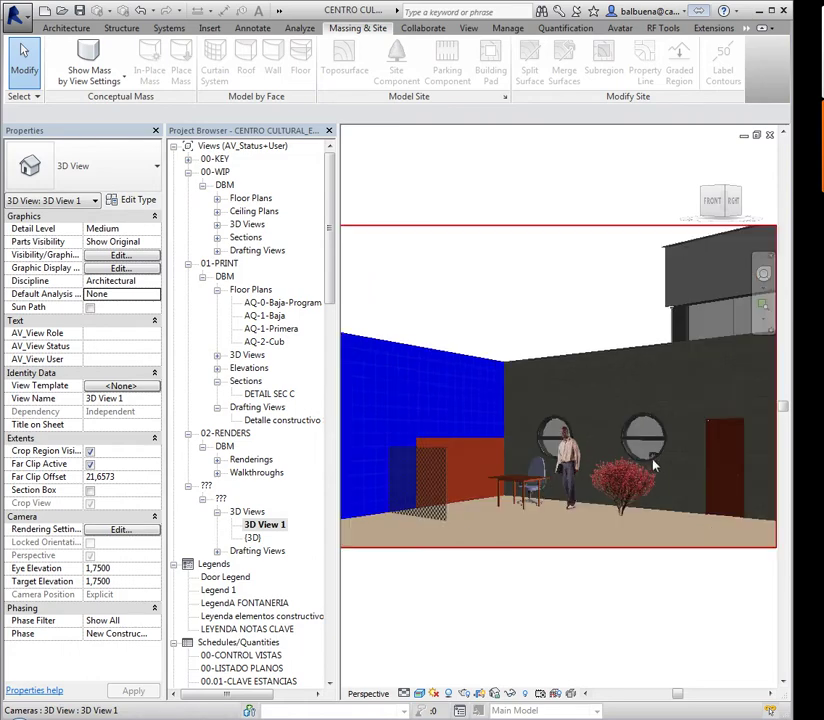
pyautogui.scroll(3, 644, 449)
pyautogui.scroll(2, 621, 451)
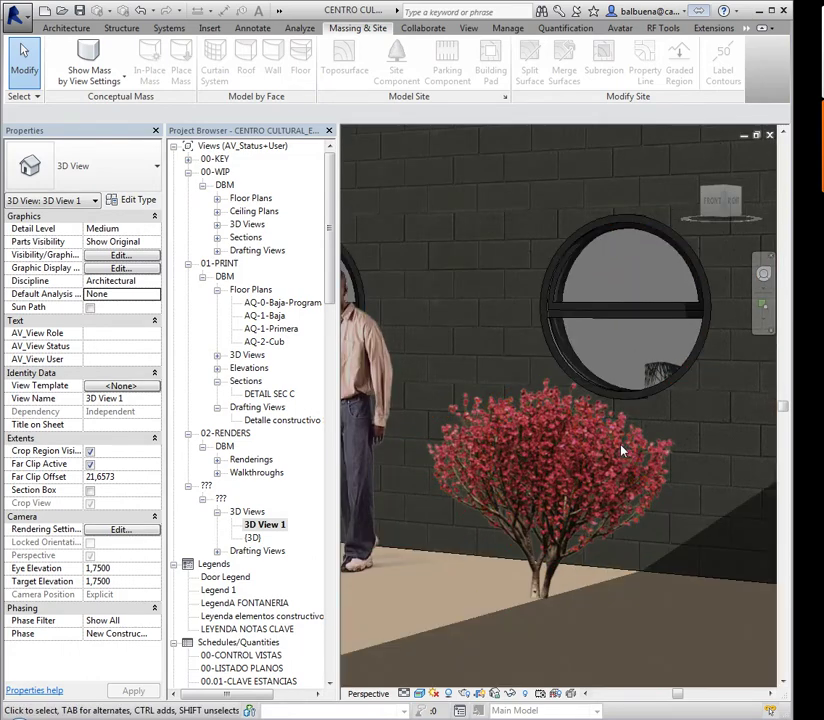
pyautogui.scroll(-2, 621, 453)
pyautogui.scroll(-2, 624, 450)
pyautogui.scroll(-2, 612, 460)
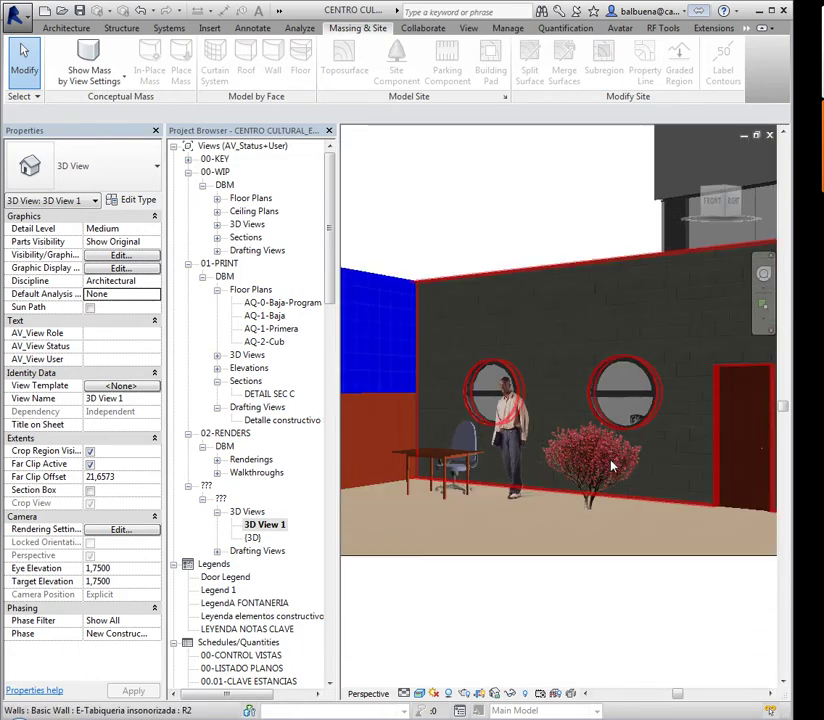
pyautogui.scroll(-2, 604, 468)
pyautogui.keyDown('shift'); pyautogui.moveTo(600, 472); pyautogui.dragTo(626, 505, button='middle'); pyautogui.keyUp('shift')
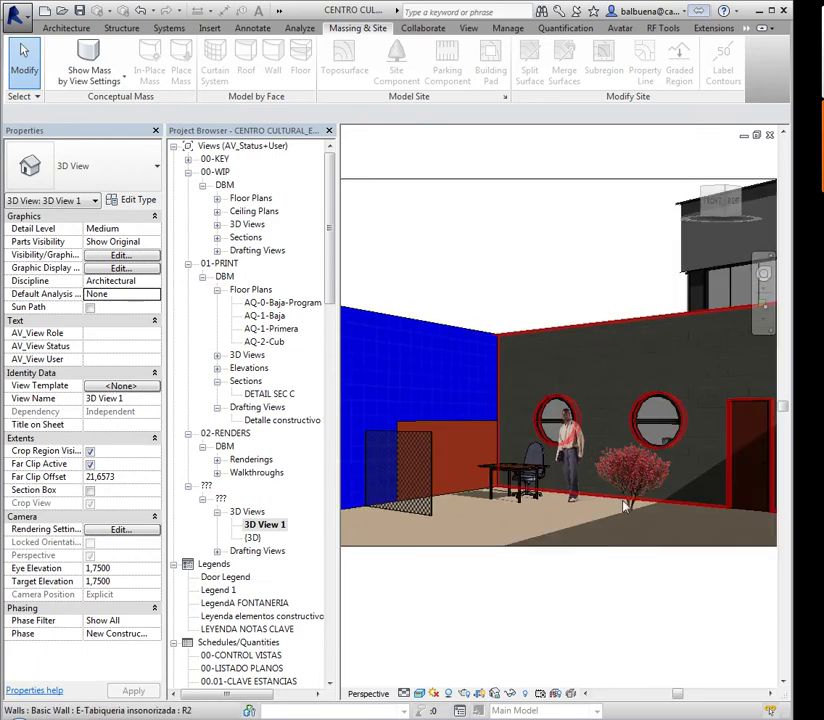
# Inspect the dark wall and the tropical tree, then reopen the AQ-1-Baja floor plan.
pyautogui.click(630, 507)
pyautogui.press('Escape')
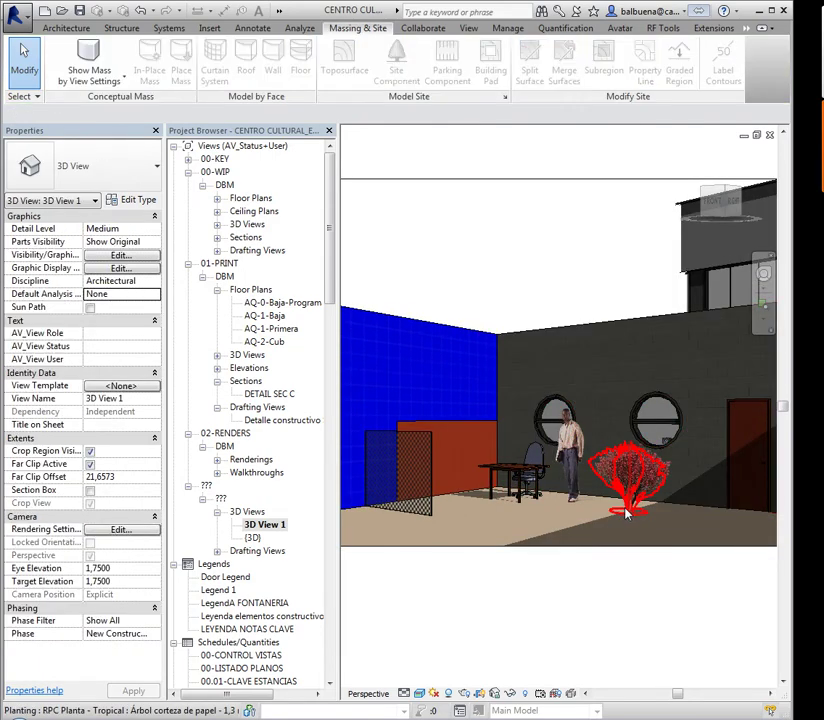
pyautogui.click(615, 507)
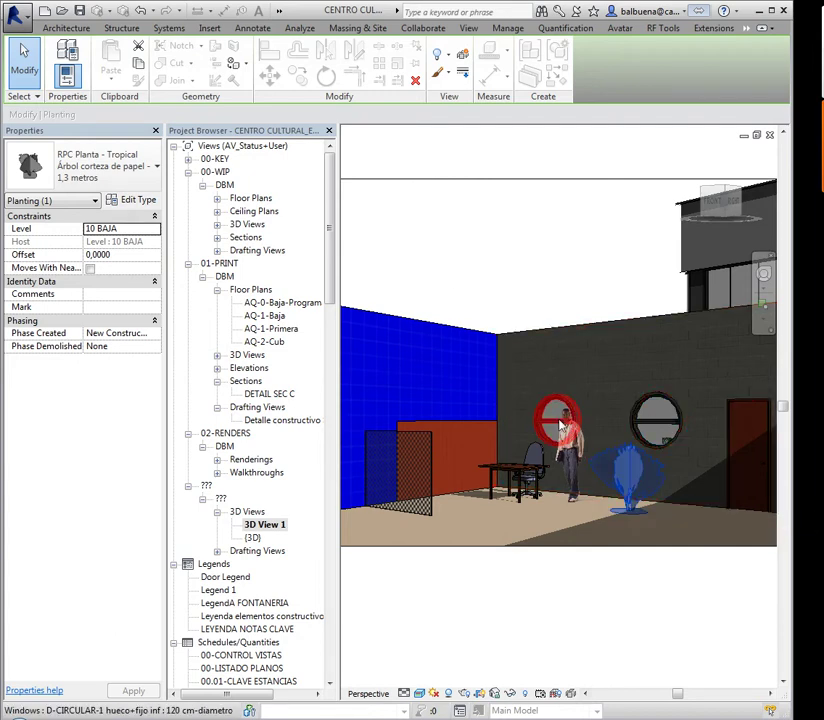
pyautogui.press('Escape')
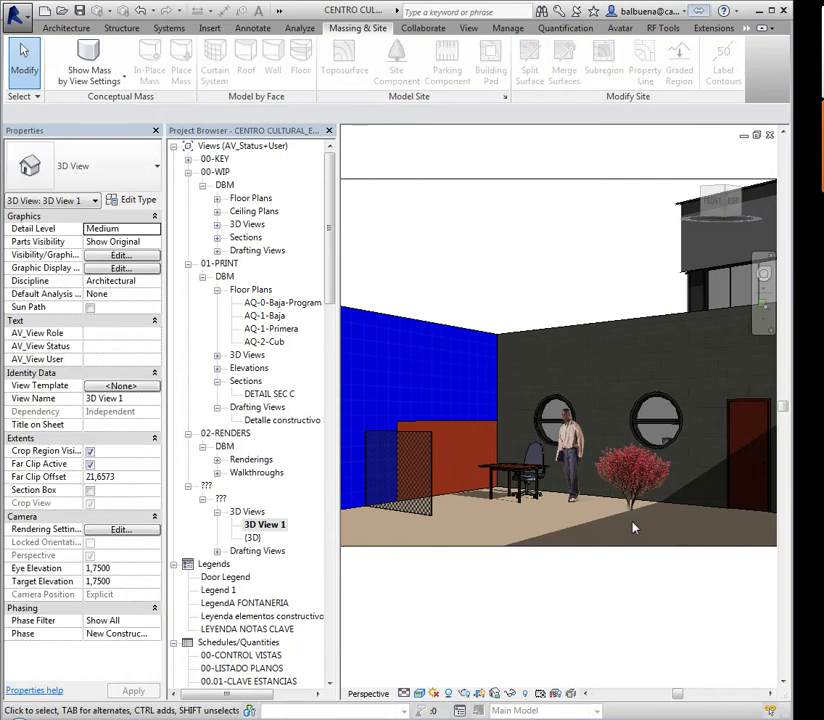
pyautogui.click(631, 514)
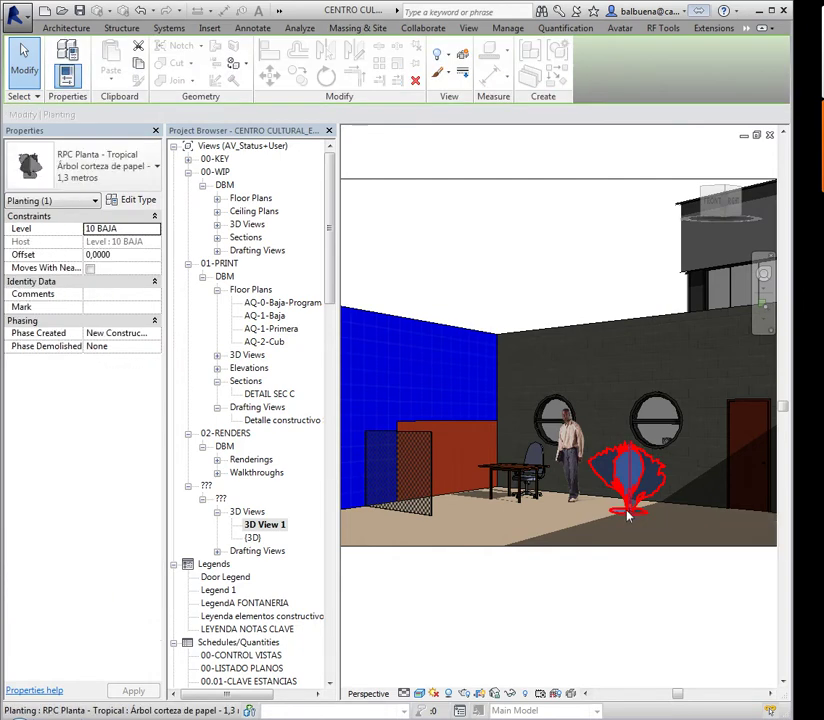
pyautogui.press('Escape')
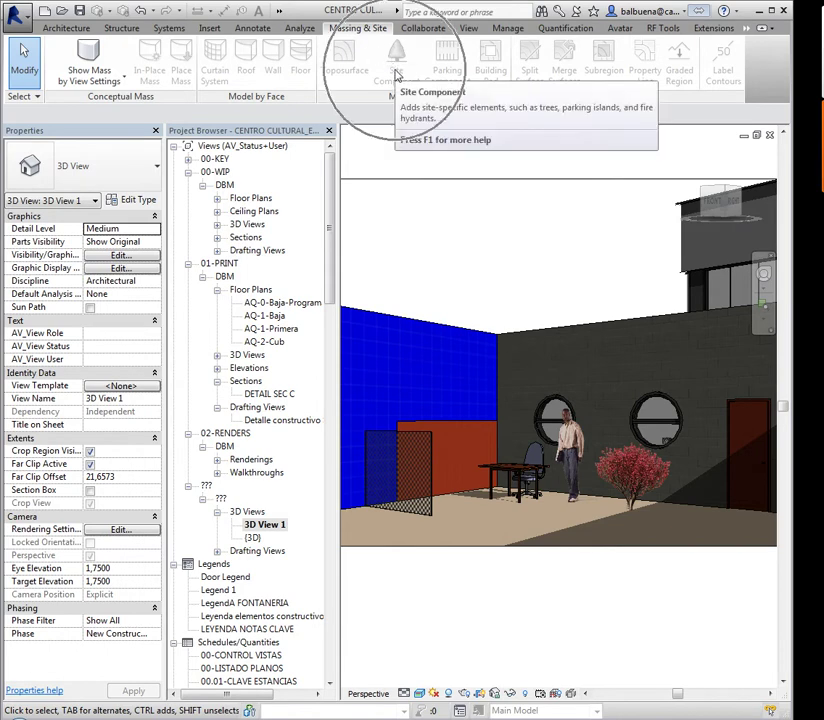
pyautogui.doubleClick(268, 316)
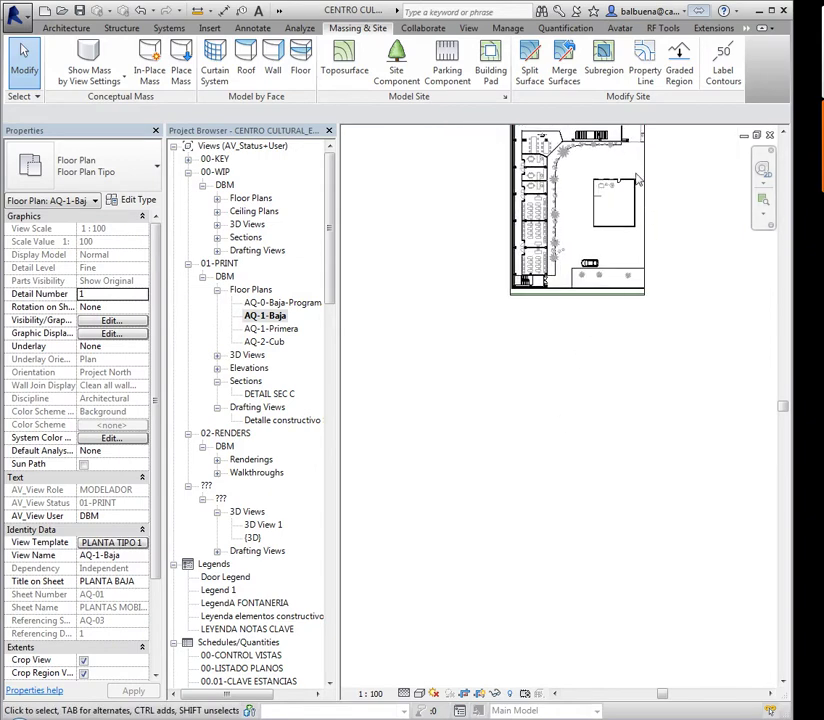
# Start a planting Site Component, browse its types, and open Load Family at the Spain library.
pyautogui.scroll(3, 585, 176)
pyautogui.scroll(2, 585, 176)
pyautogui.scroll(2, 585, 176)
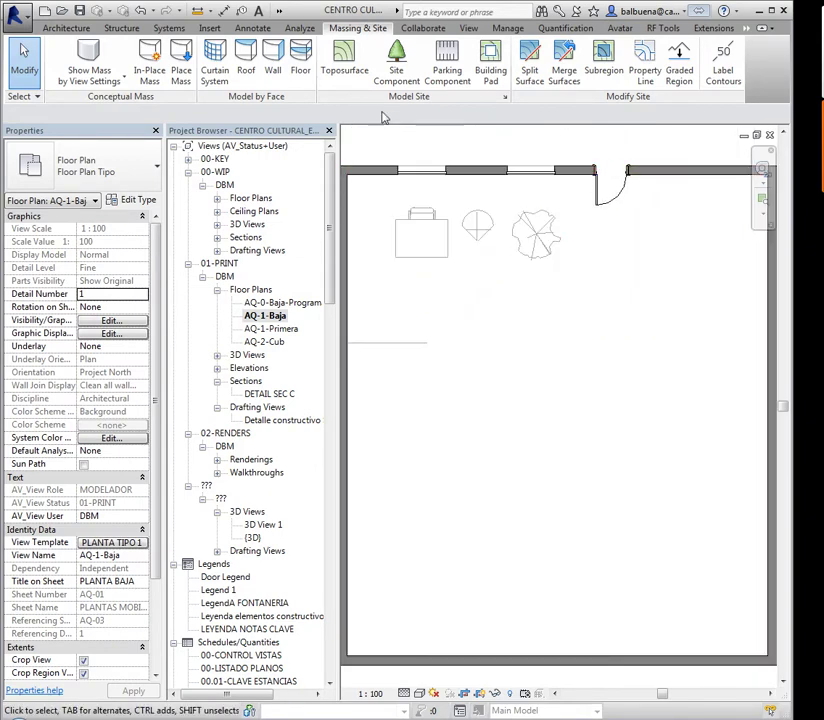
pyautogui.click(396, 80)
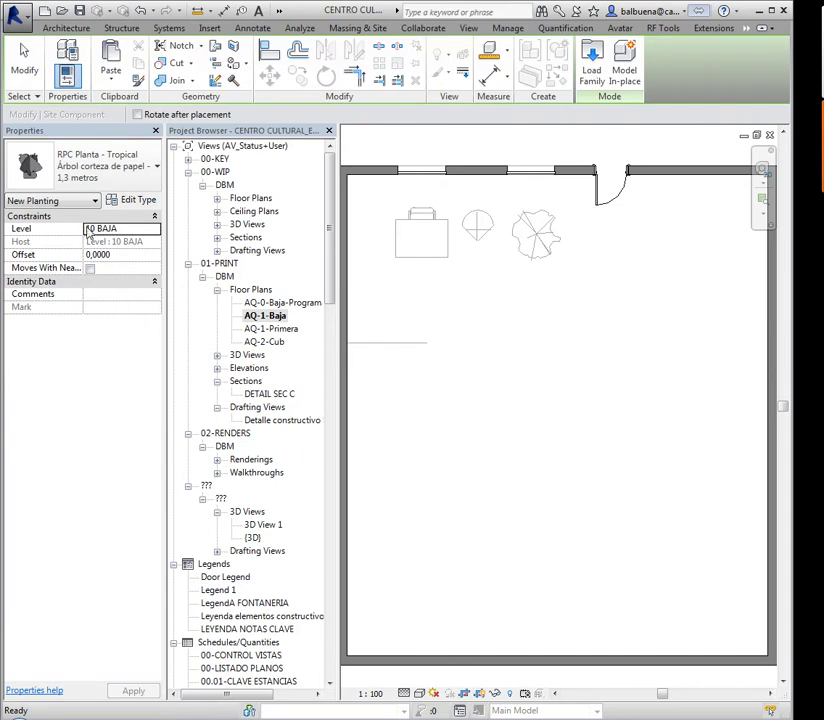
pyautogui.click(112, 172)
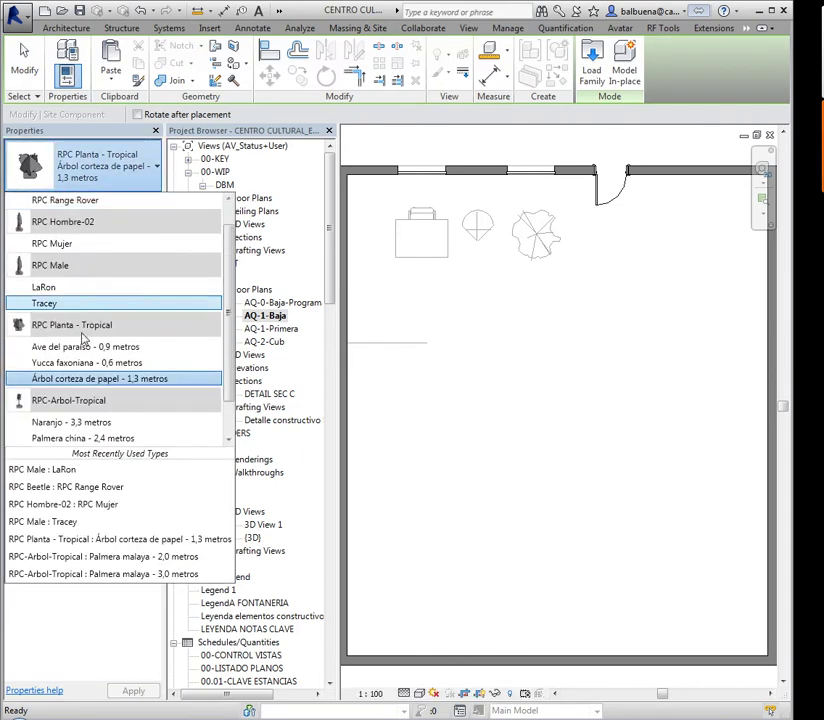
pyautogui.scroll(-1, 80, 400)
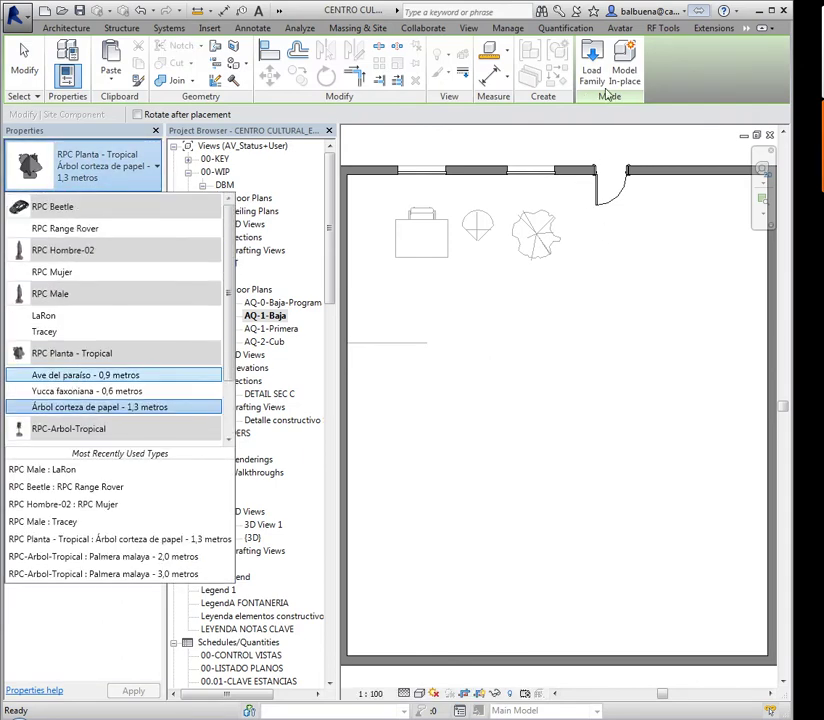
pyautogui.click(601, 107)
pyautogui.click(592, 58)
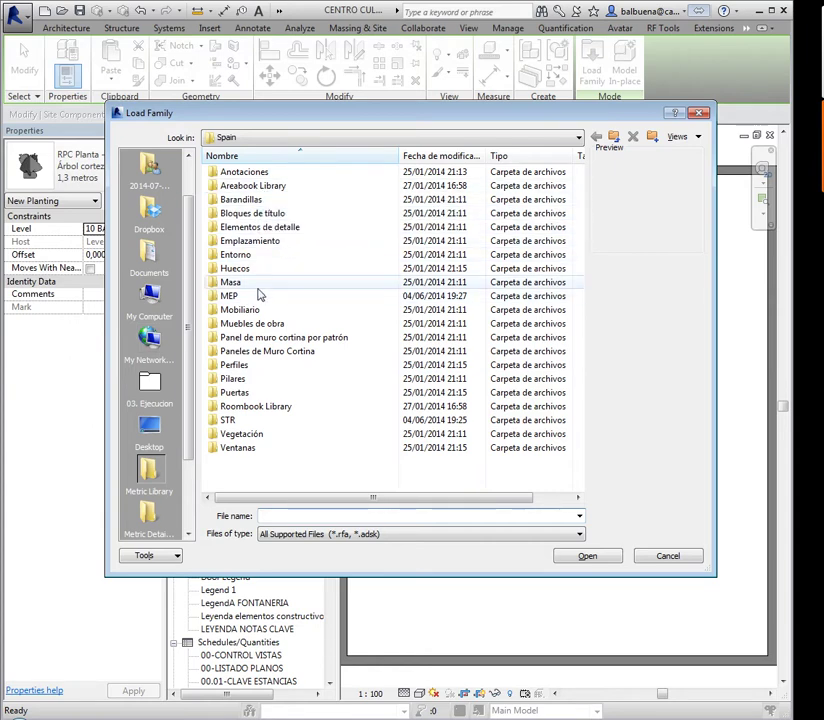
# Open the Entorno folder and preview the RPC Silla, Ordenador portátil, Marco de cuadro, Mujer and Hombre families.
pyautogui.click(265, 339)
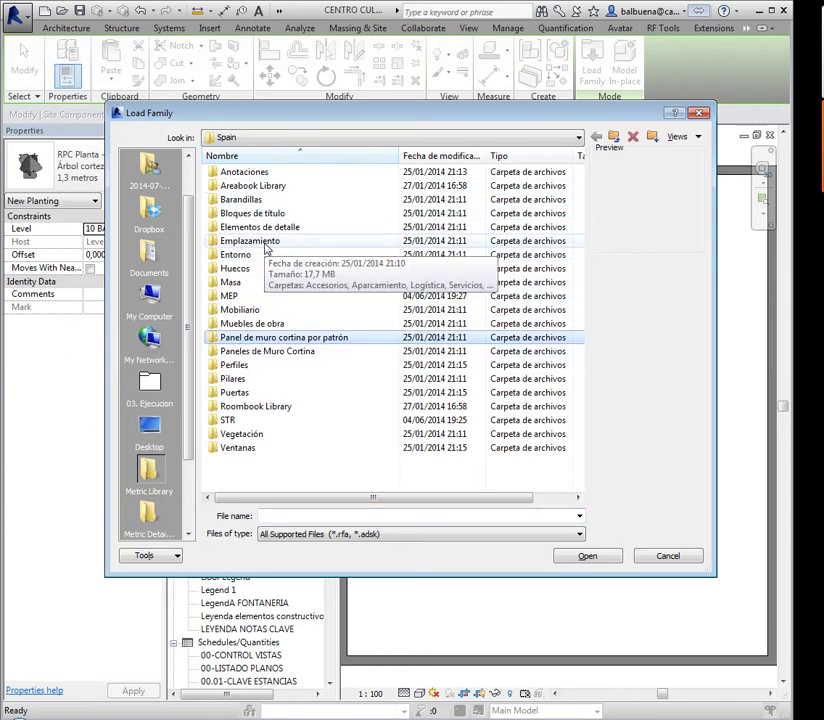
pyautogui.doubleClick(252, 255)
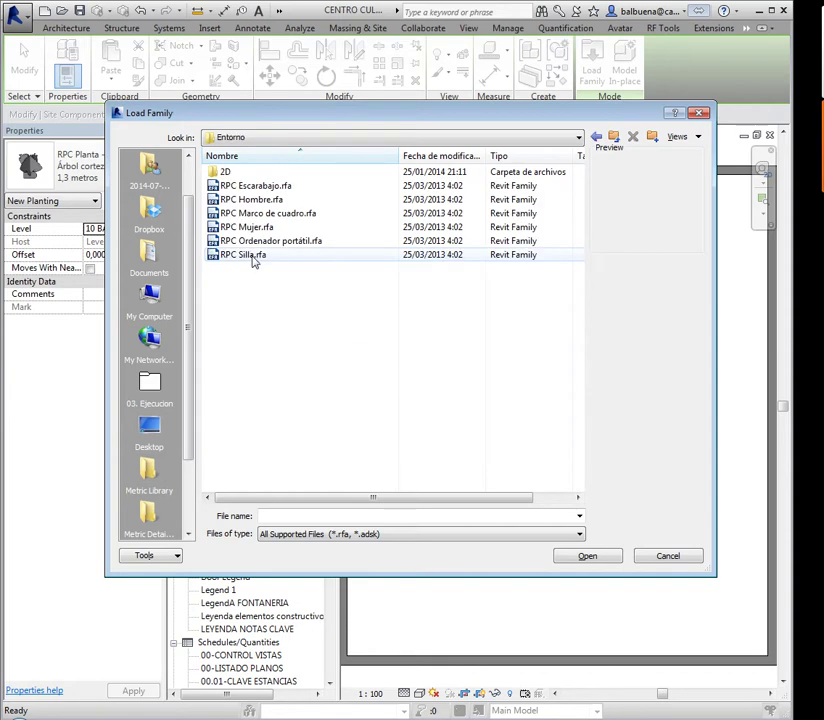
pyautogui.click(252, 256)
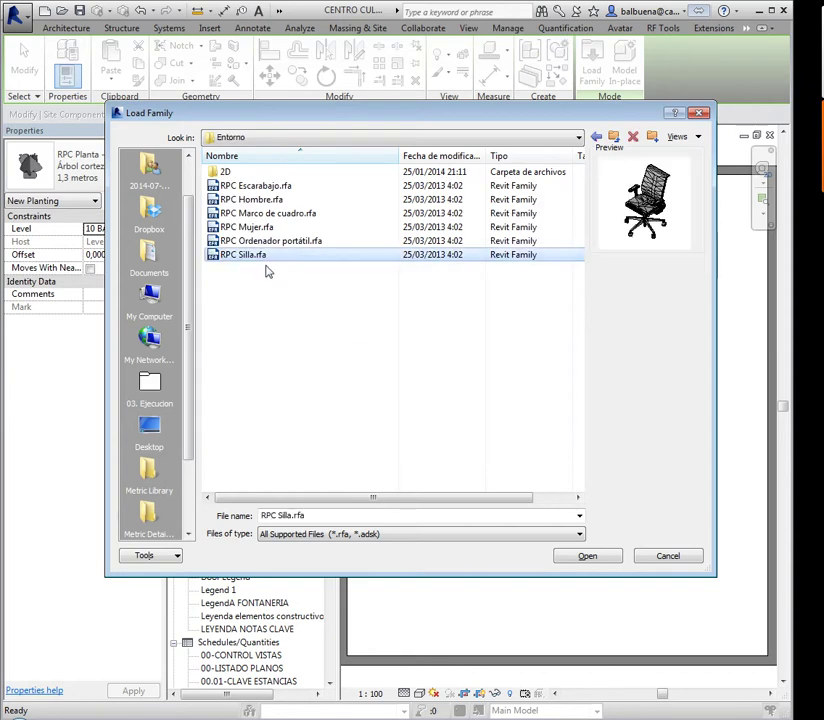
pyautogui.click(258, 242)
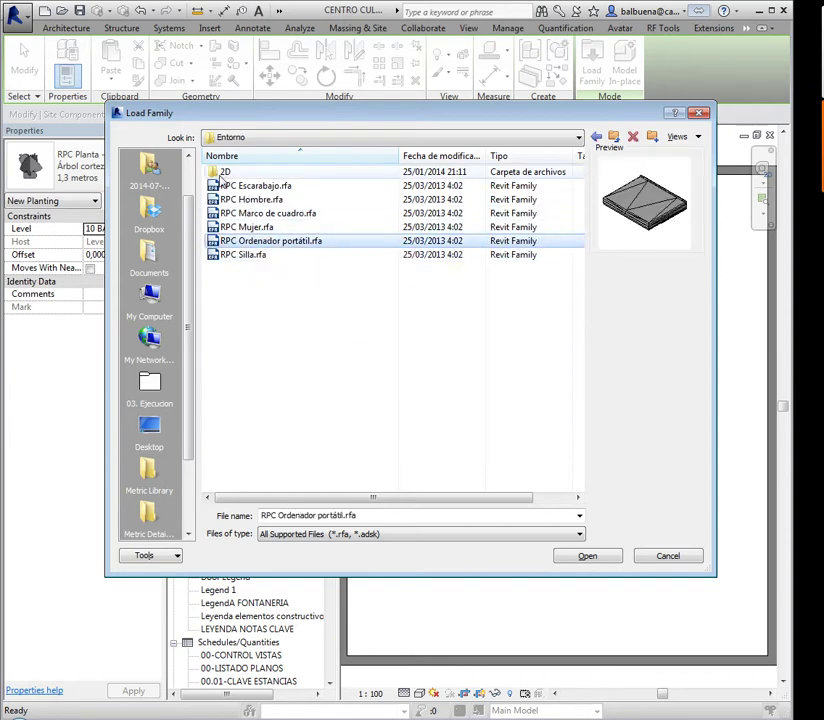
pyautogui.click(336, 213)
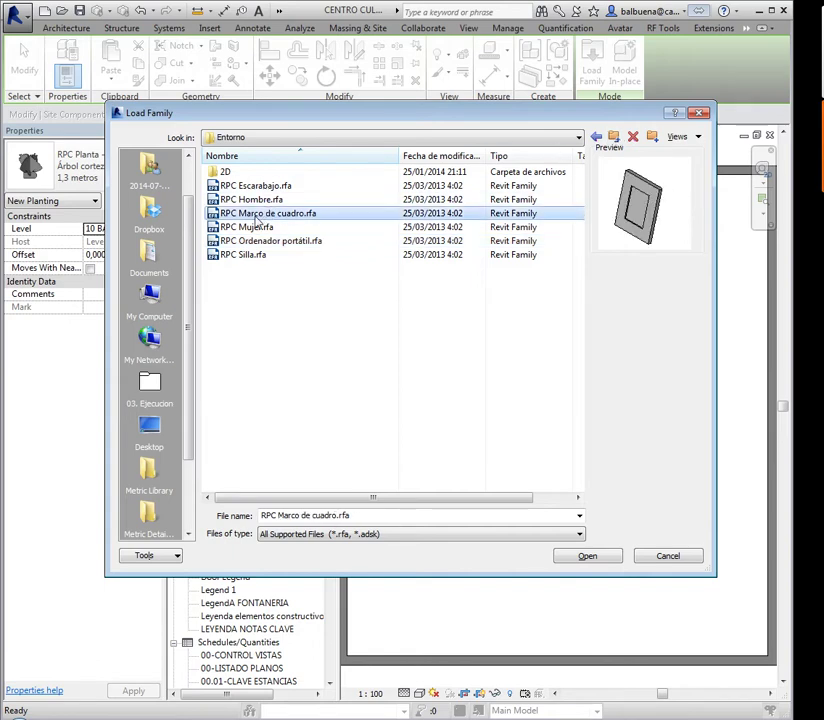
pyautogui.click(285, 227)
pyautogui.click(252, 242)
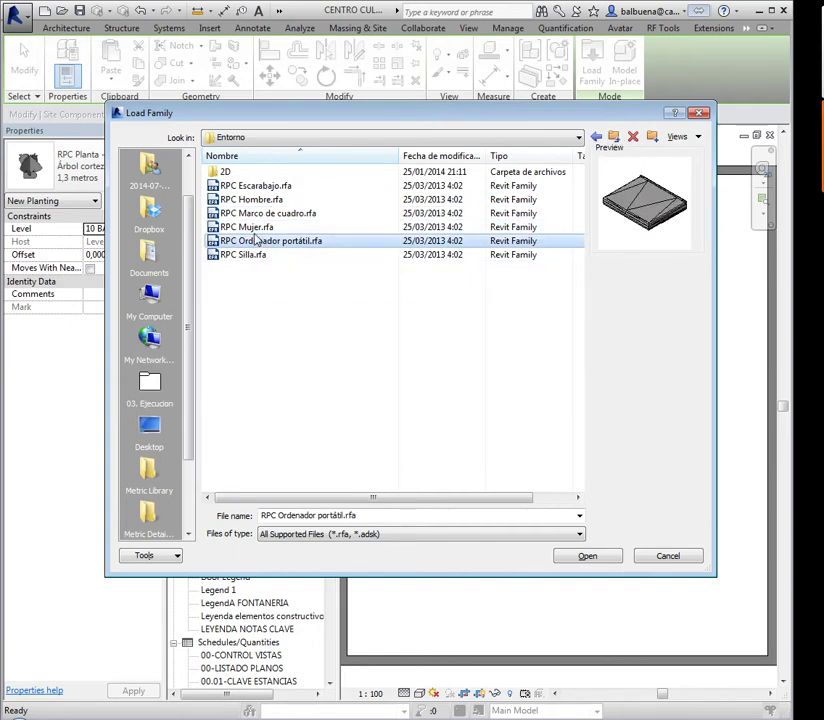
pyautogui.click(242, 227)
pyautogui.click(262, 199)
# Select RPC Escarabajo.rfa, then go back up to the Spain folder.
pyautogui.click(265, 187)
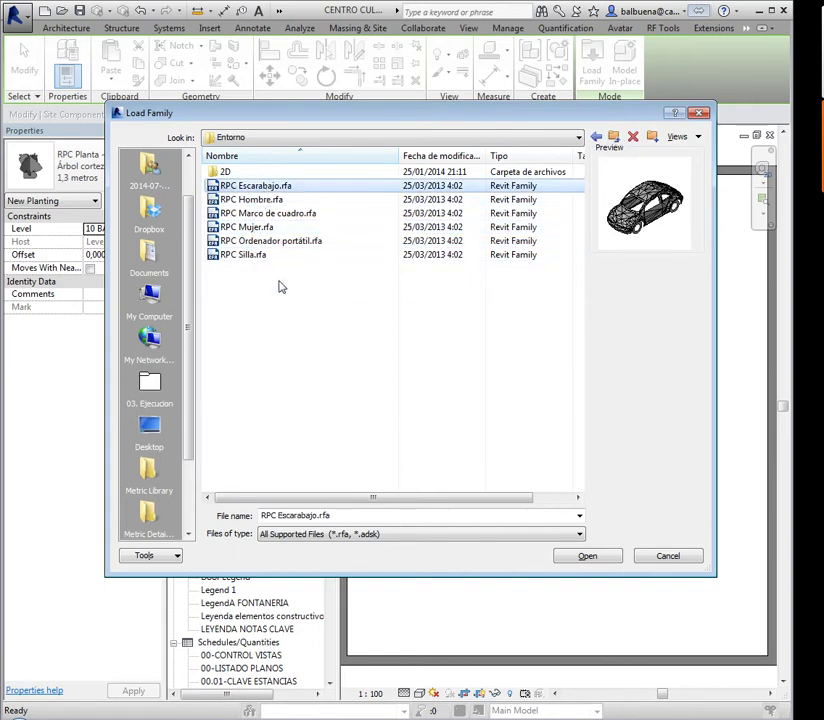
pyautogui.click(614, 137)
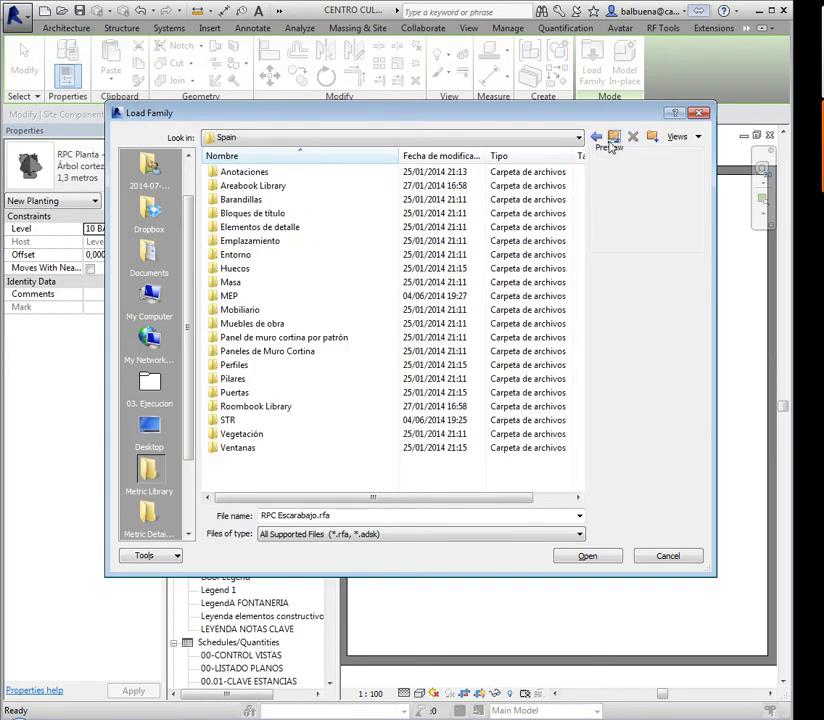
pyautogui.click(255, 173)
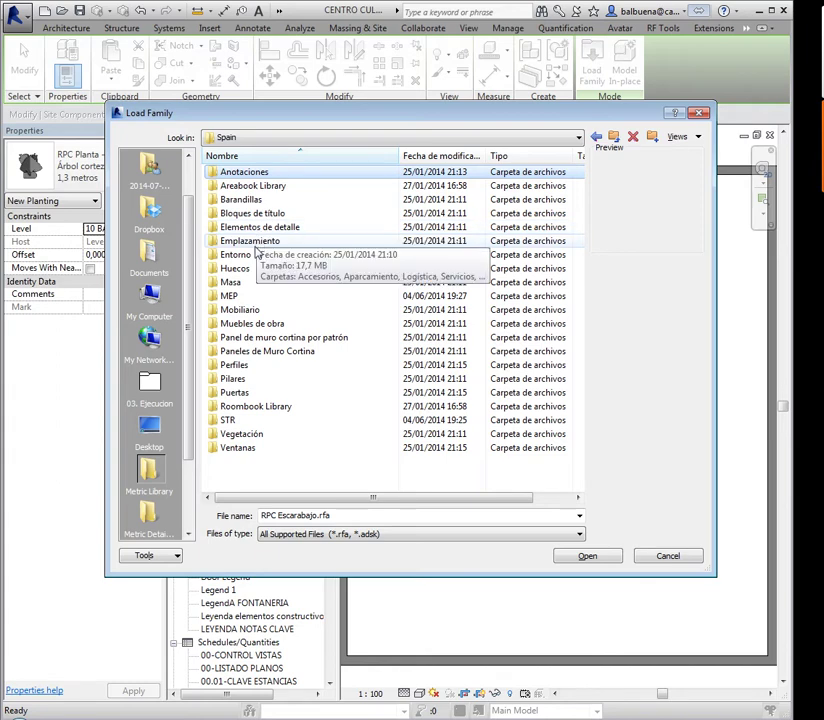
# Open the Vegetación folder and preview its tree, shrub and plant families.
pyautogui.click(249, 442)
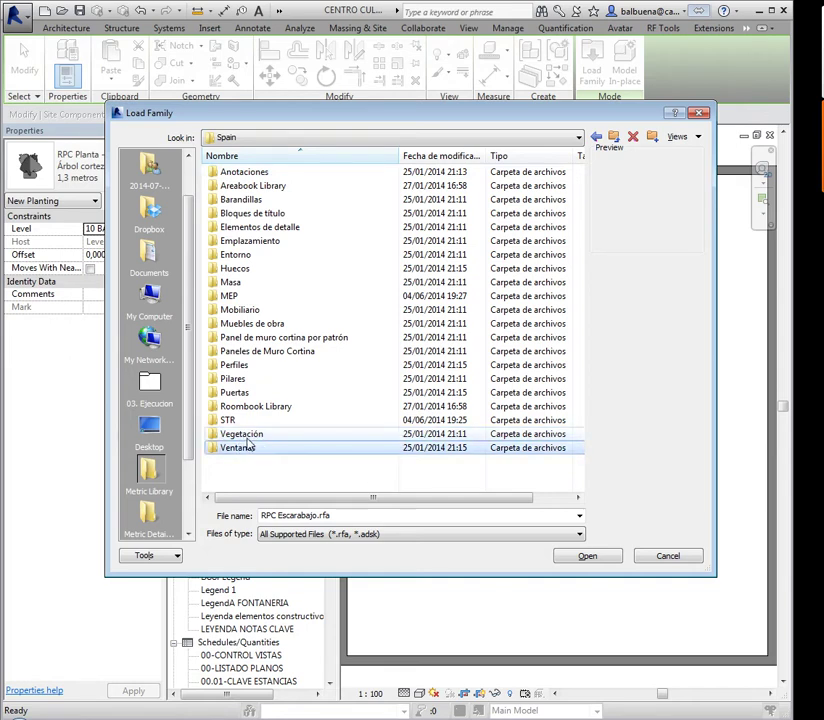
pyautogui.doubleClick(247, 439)
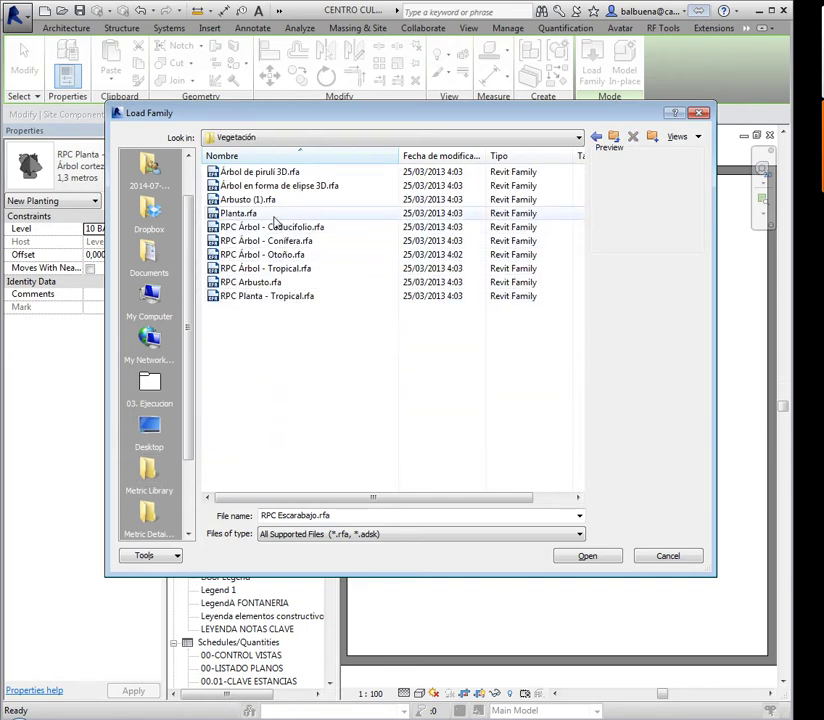
pyautogui.click(257, 173)
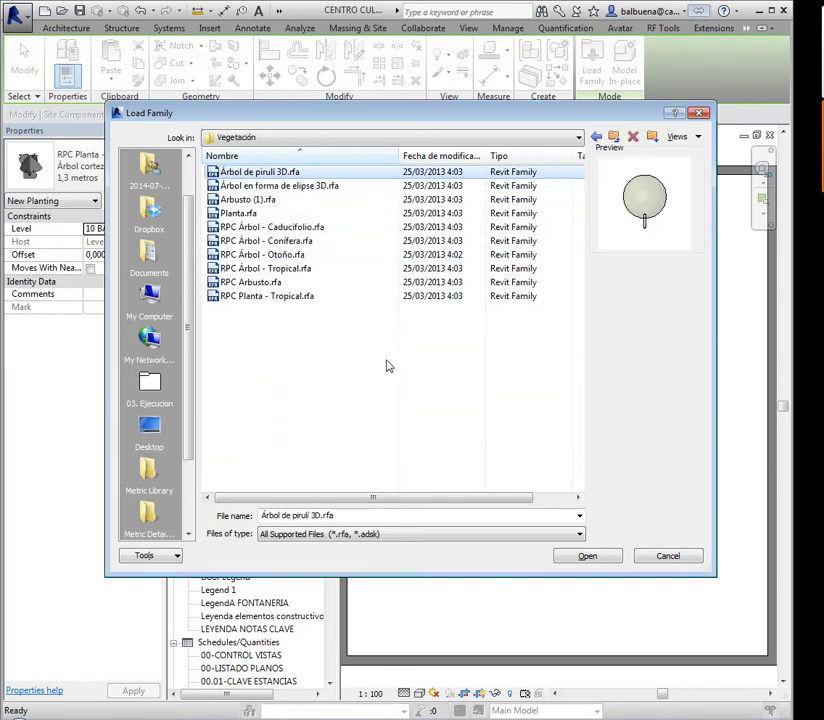
pyautogui.press('Down')
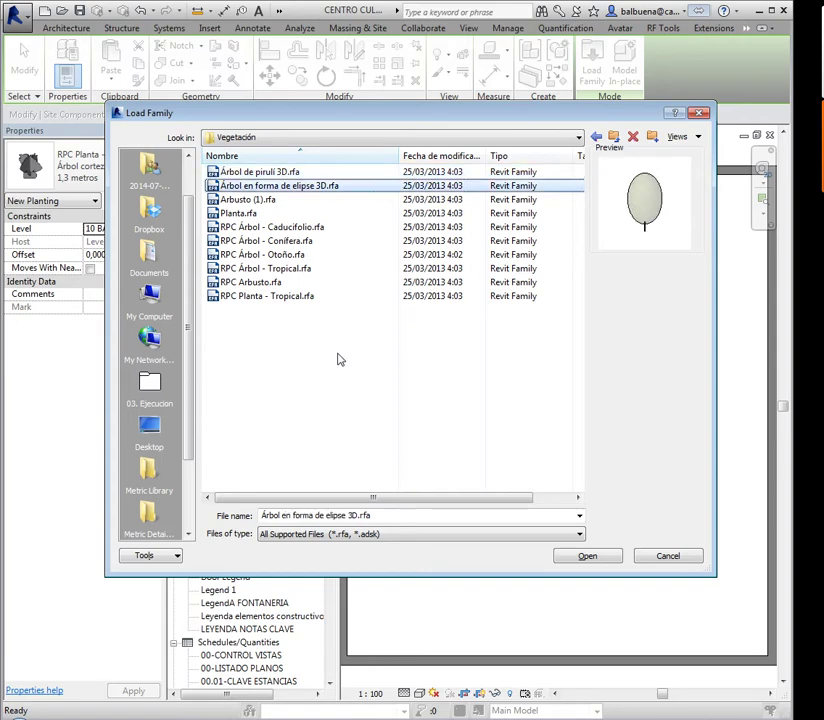
pyautogui.press('Down')
pyautogui.press('Down')
pyautogui.press('Up')
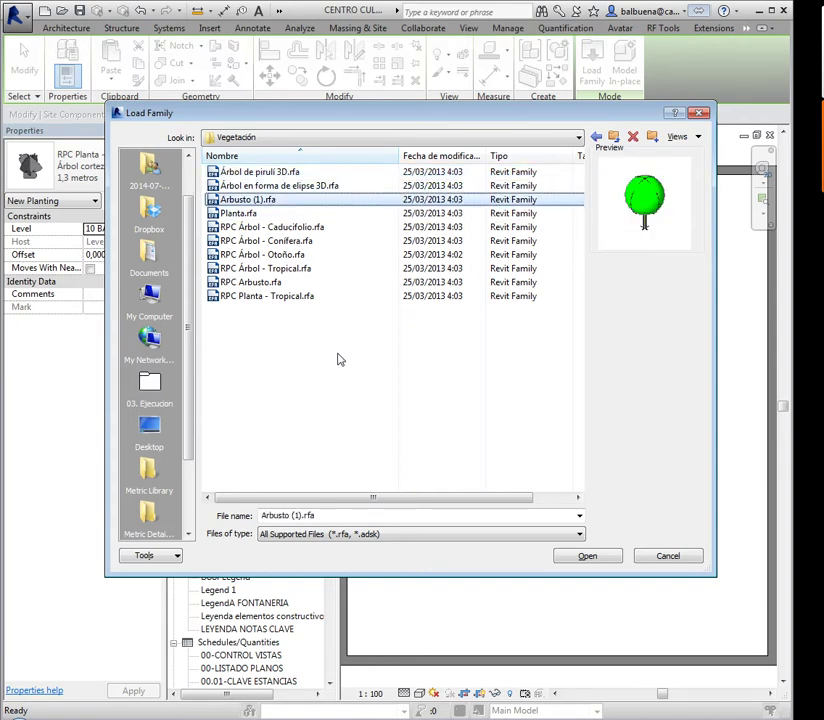
pyautogui.press('Down')
pyautogui.press('Down')
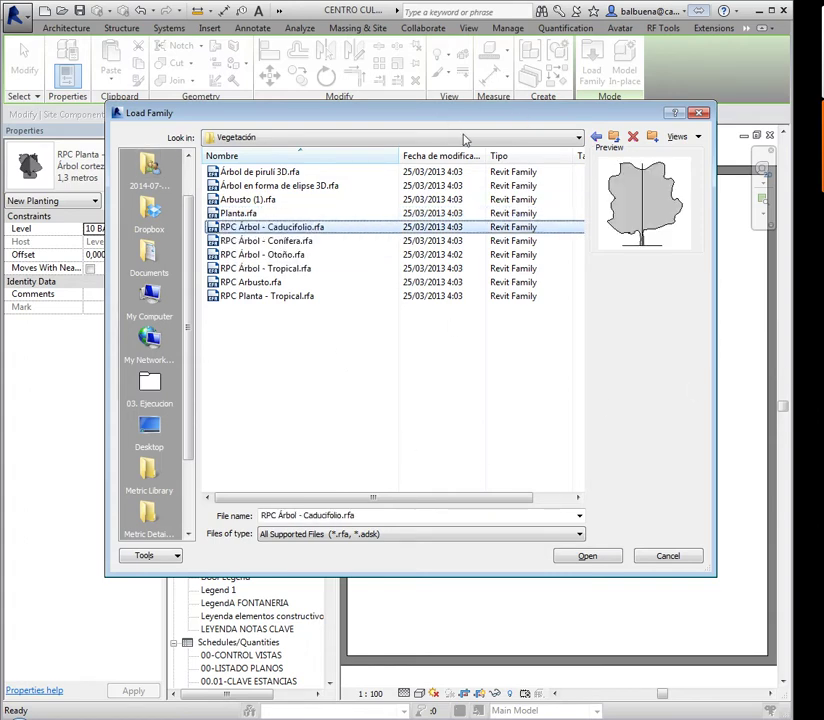
pyautogui.press('Down')
pyautogui.click(270, 256)
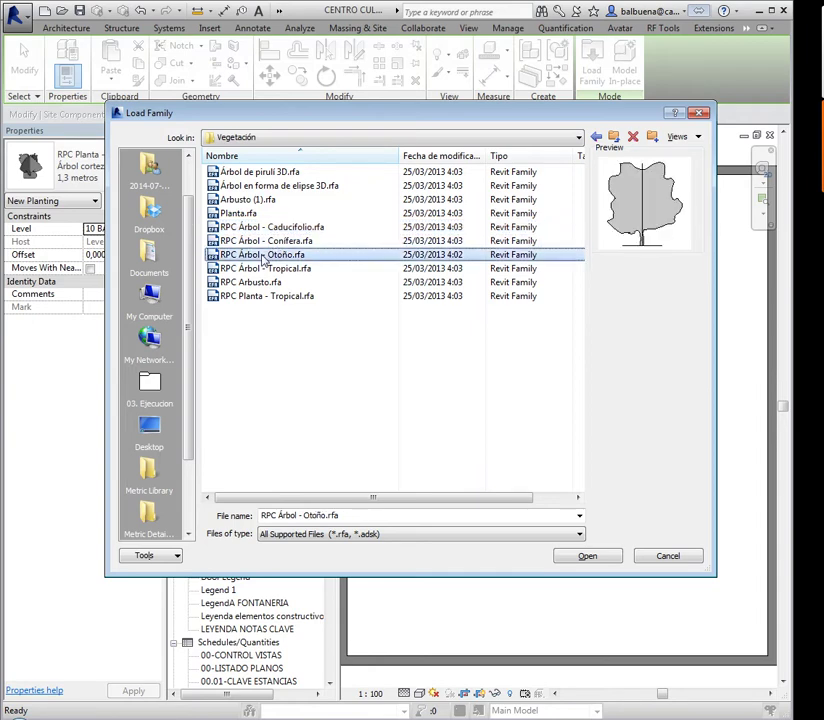
pyautogui.click(270, 228)
# Select the RPC Árbol, RPC Planta - Tropical and RPC Arbusto families and load them.
pyautogui.keyDown('shift'); pyautogui.click(267, 270); pyautogui.keyUp('shift')
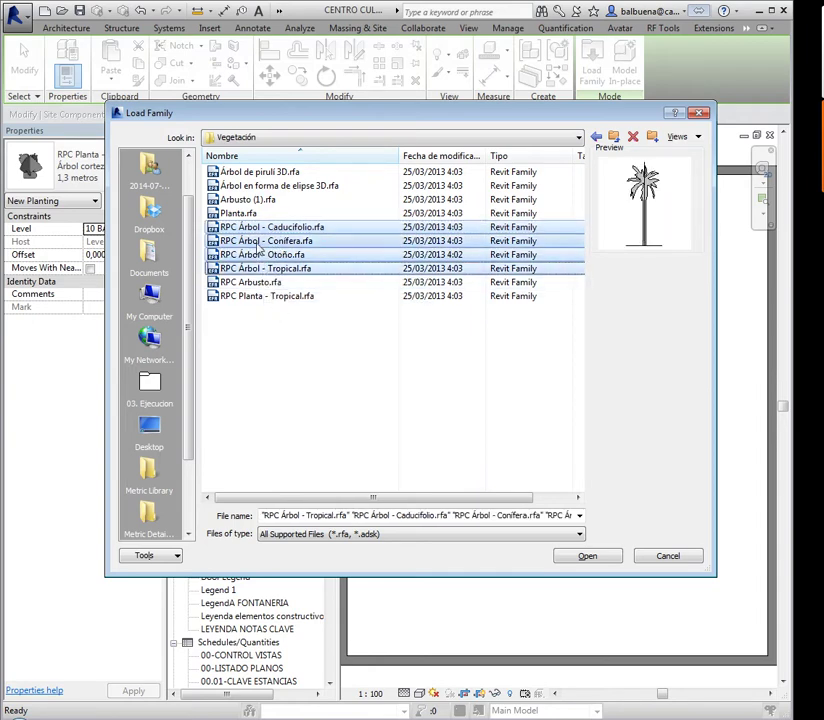
pyautogui.keyDown('ctrl'); pyautogui.click(252, 296); pyautogui.keyUp('ctrl')
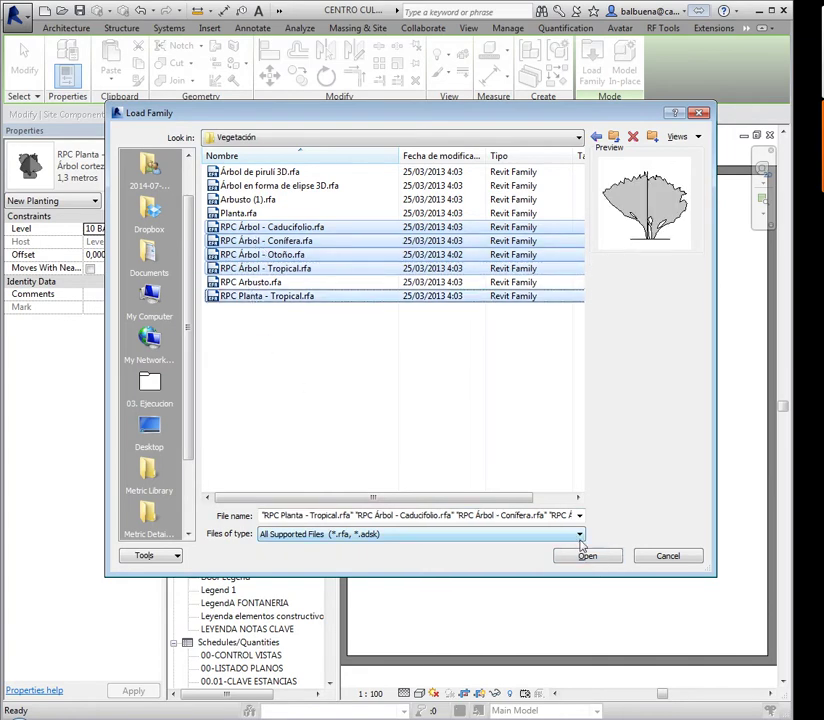
pyautogui.keyDown('ctrl'); pyautogui.click(252, 282); pyautogui.keyUp('ctrl')
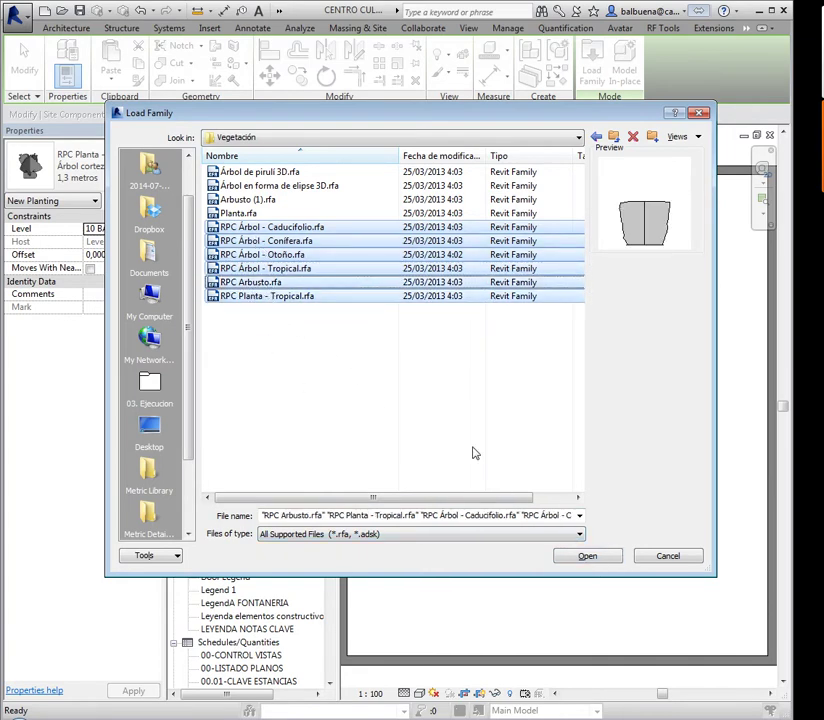
pyautogui.click(588, 557)
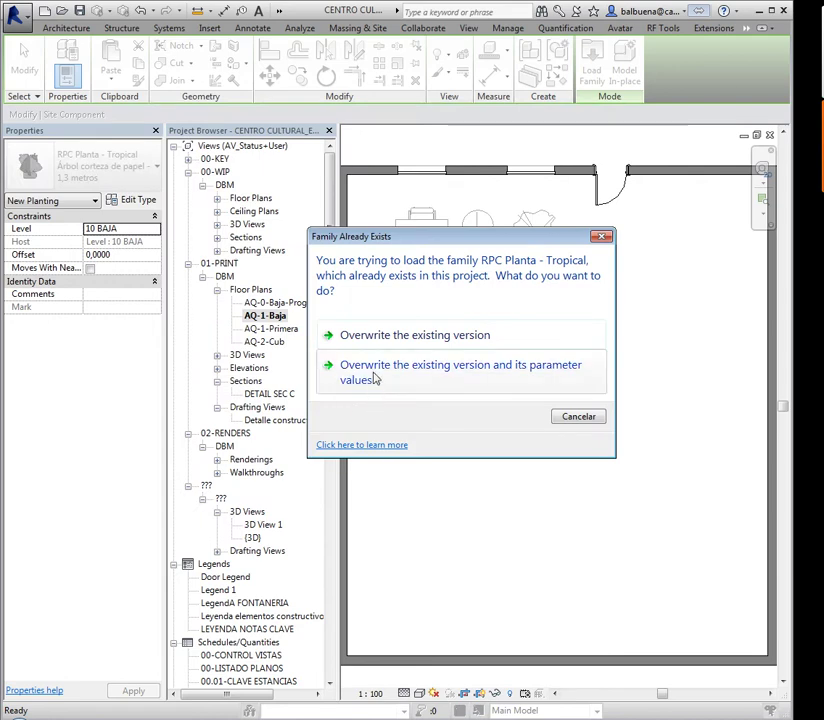
# Overwrite the existing RPC Planta - Tropical version and open the planting type list.
pyautogui.click(377, 377)
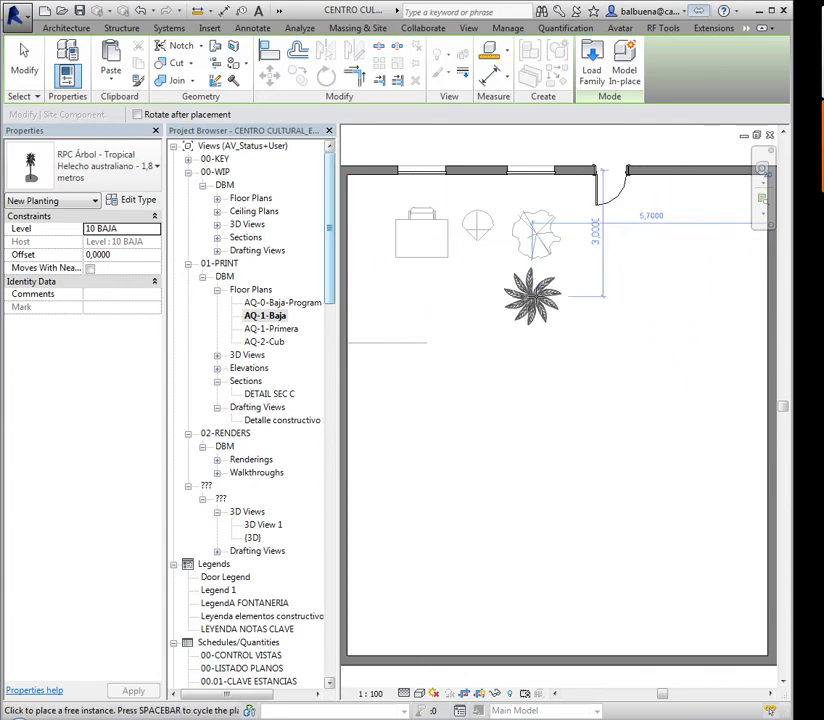
pyautogui.click(90, 172)
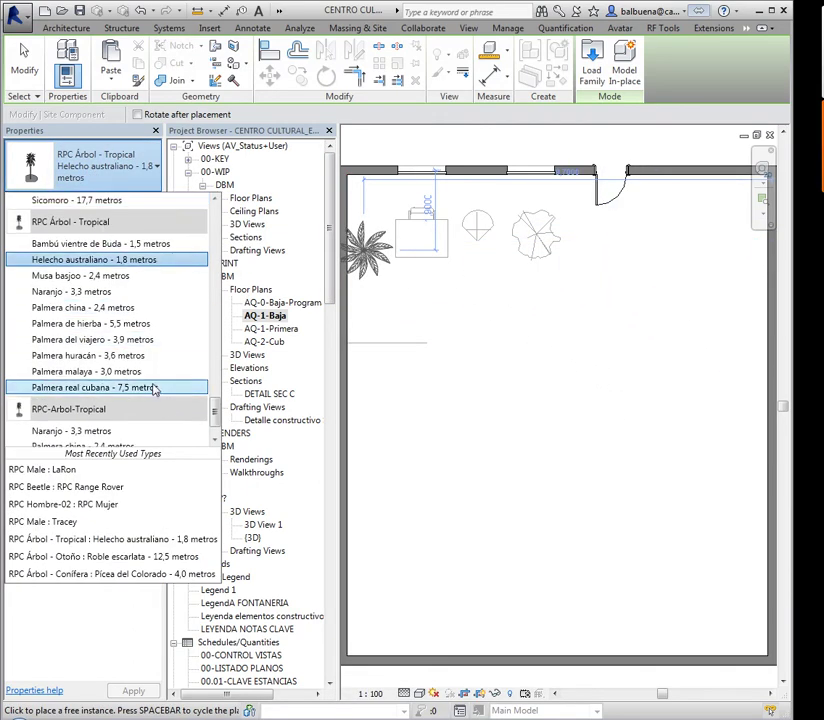
pyautogui.scroll(-1, 128, 392)
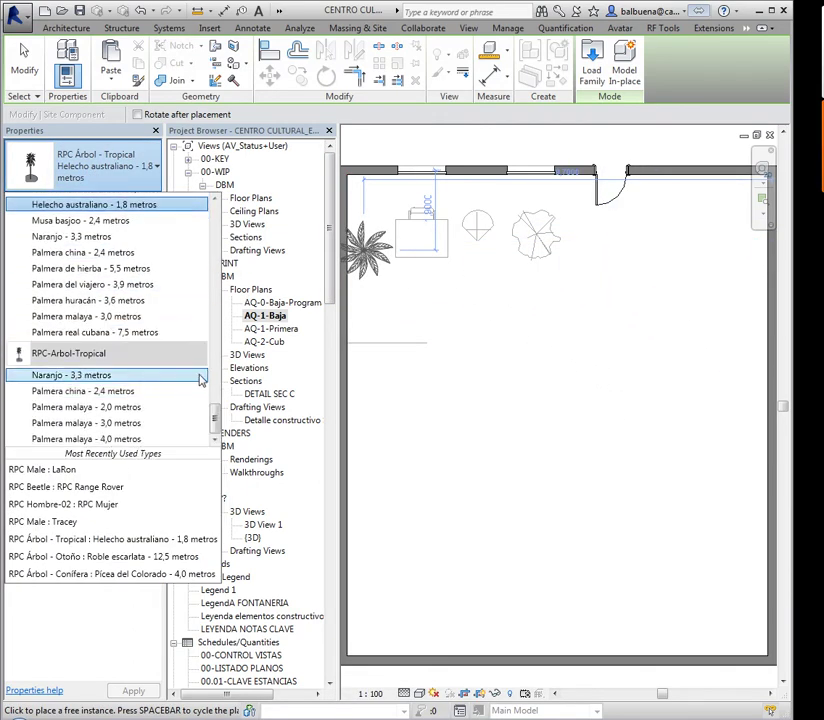
pyautogui.scroll(2, 218, 415)
pyautogui.scroll(2, 216, 458)
pyautogui.scroll(-1, 216, 458)
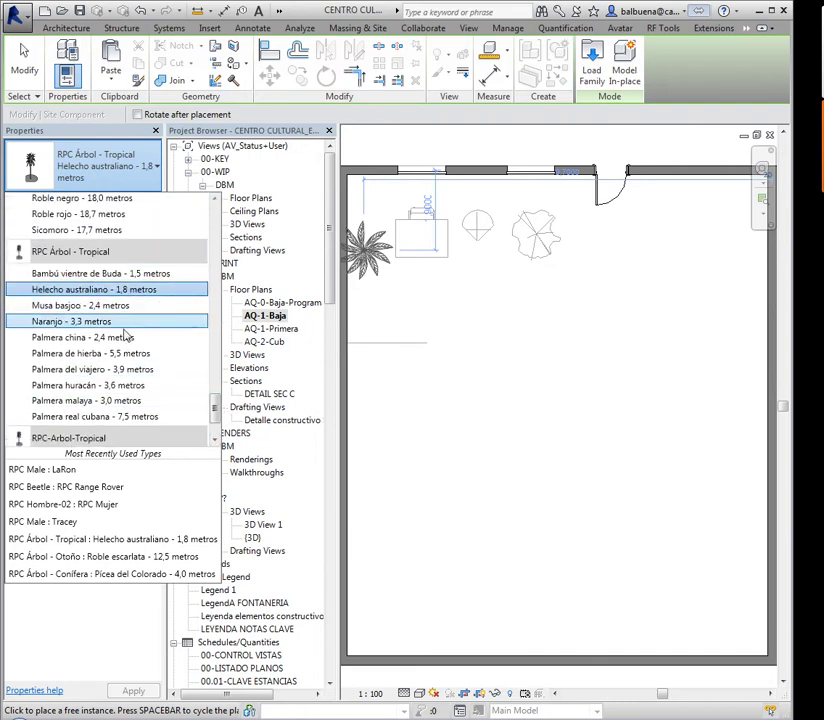
pyautogui.scroll(1, 214, 415)
# Scroll through the loaded RPC tree and plant types, ending on Helecho australiano 1,8 metros.
pyautogui.moveTo(214, 413); pyautogui.dragTo(215, 368)
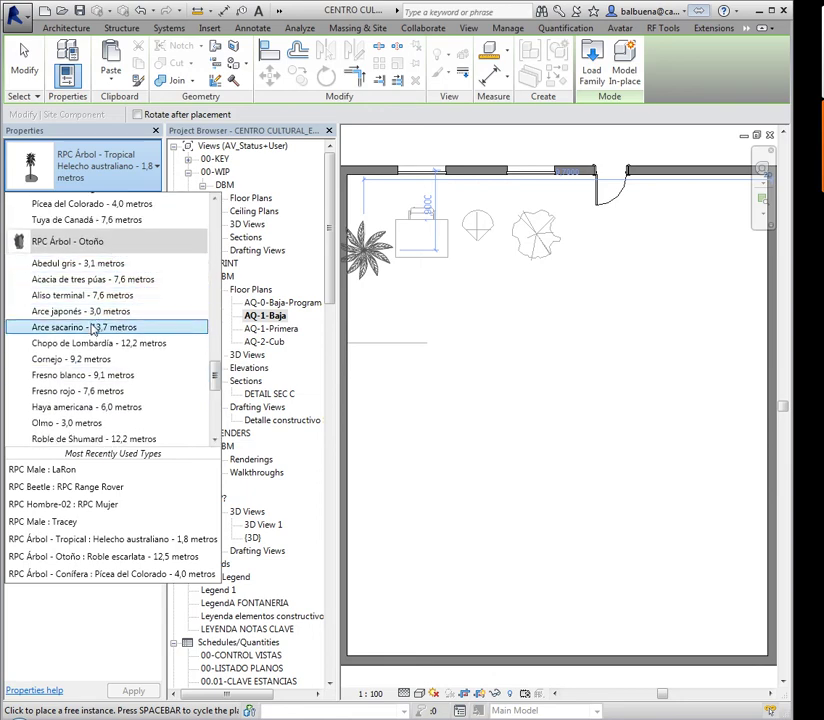
pyautogui.scroll(-2, 92, 338)
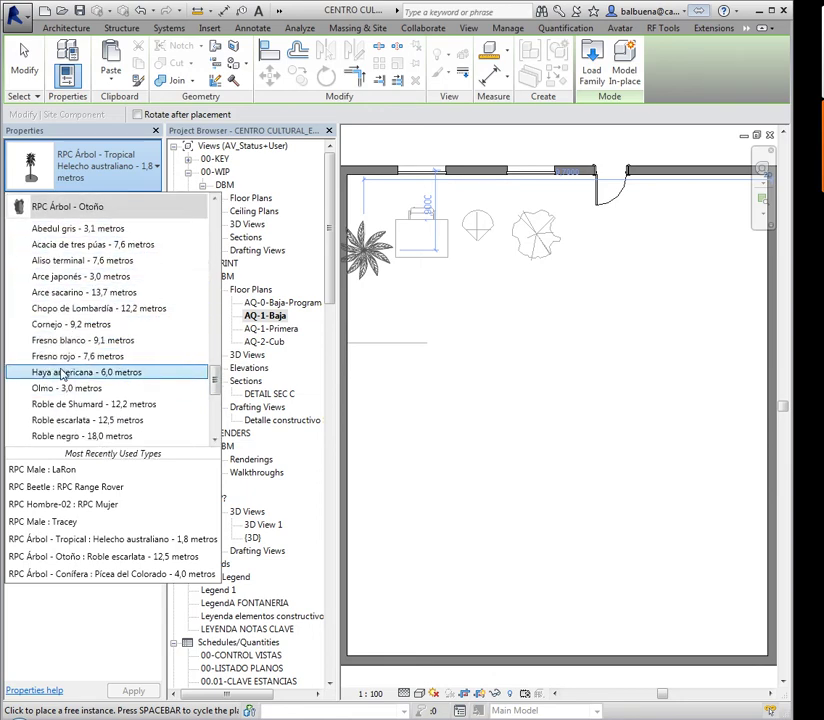
pyautogui.scroll(5, 87, 366)
pyautogui.scroll(2, 87, 366)
pyautogui.scroll(-2, 60, 380)
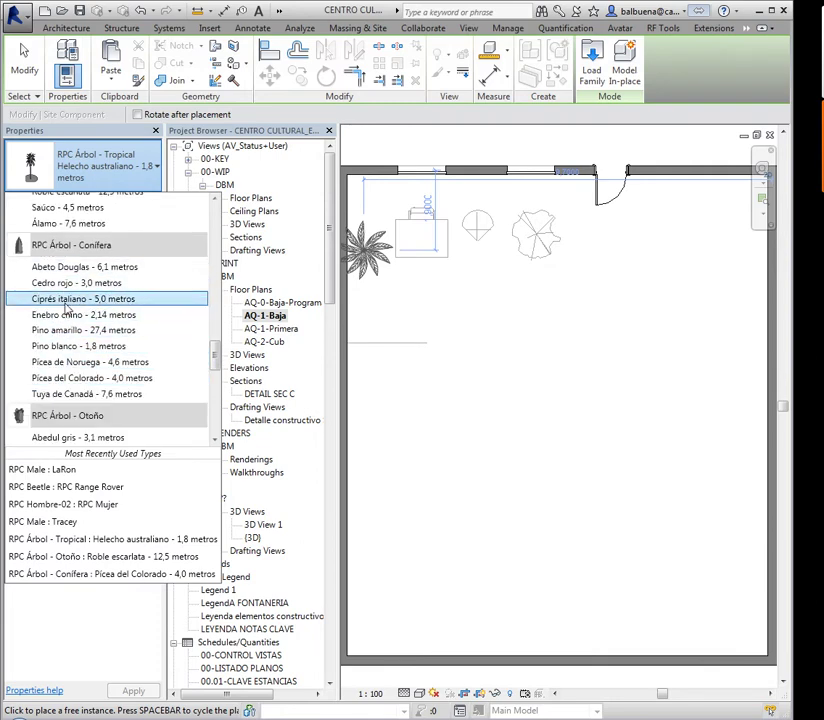
pyautogui.moveTo(214, 356)
pyautogui.mouseDown()
pyautogui.moveTo(226, 305)
pyautogui.moveTo(216, 296)
pyautogui.moveTo(219, 310)
pyautogui.mouseUp()
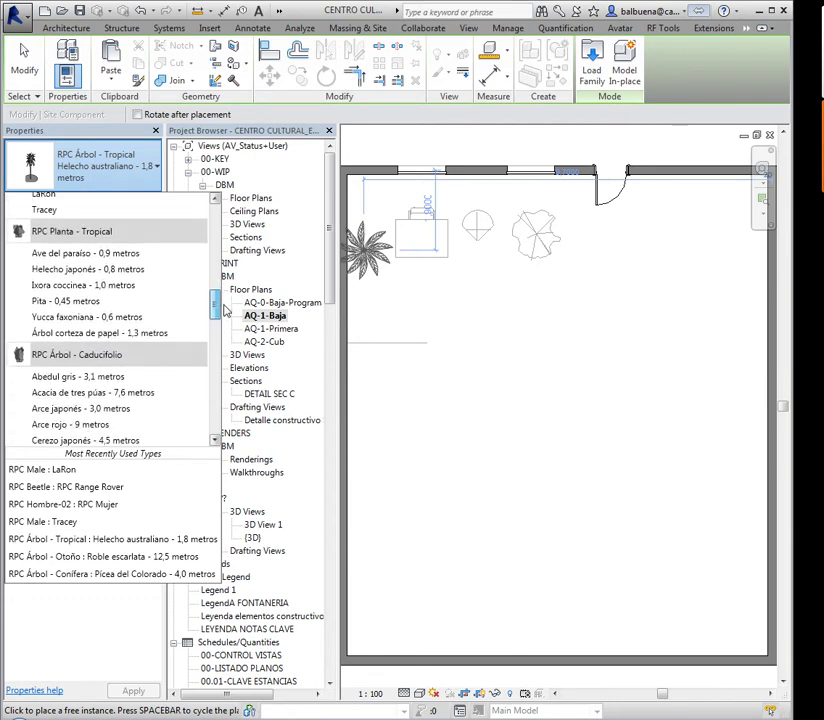
# Choose the Ixora coccinea - 1,0 metros planting type and exit the Component tool.
pyautogui.click(70, 285)
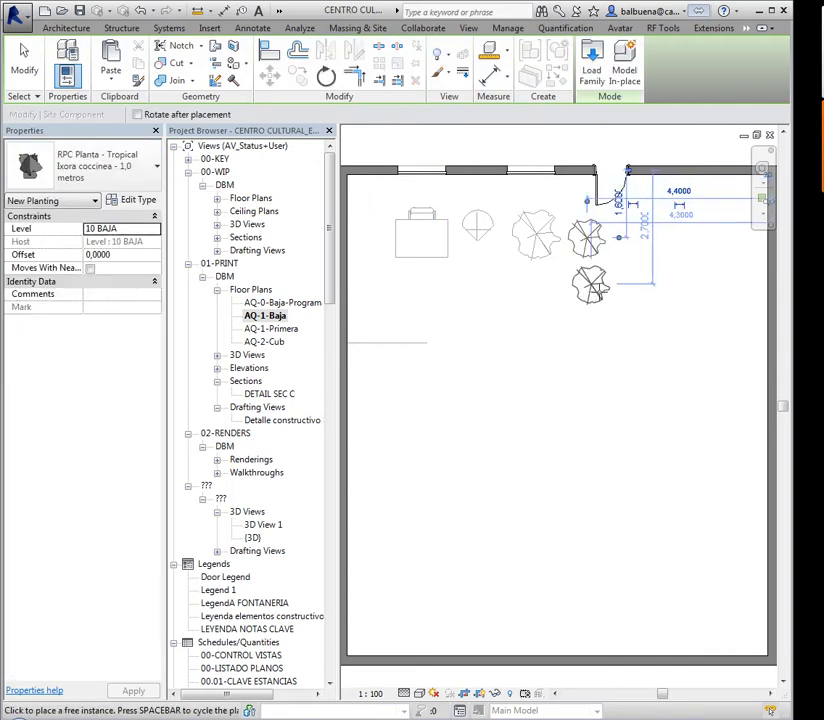
pyautogui.press('Escape')
pyautogui.press('Escape')
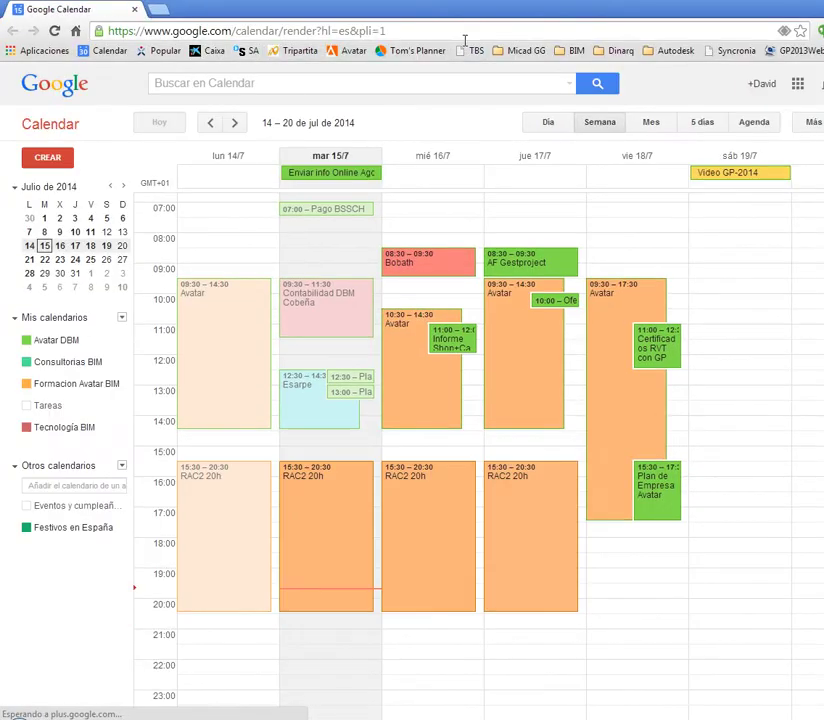
# Search Google Images for 'planting revit rpc'.
pyautogui.click(464, 38)
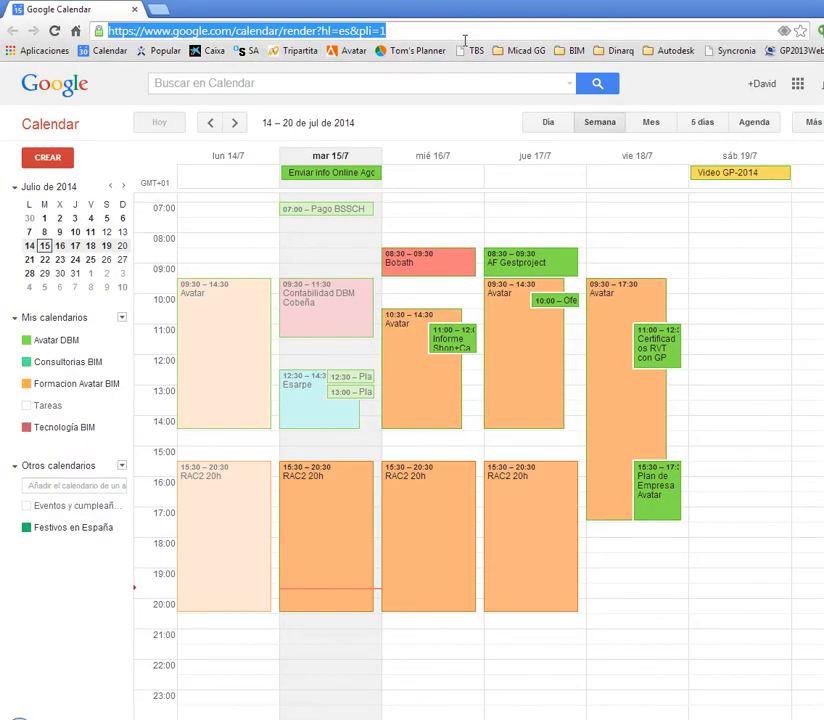
pyautogui.write('planting ')
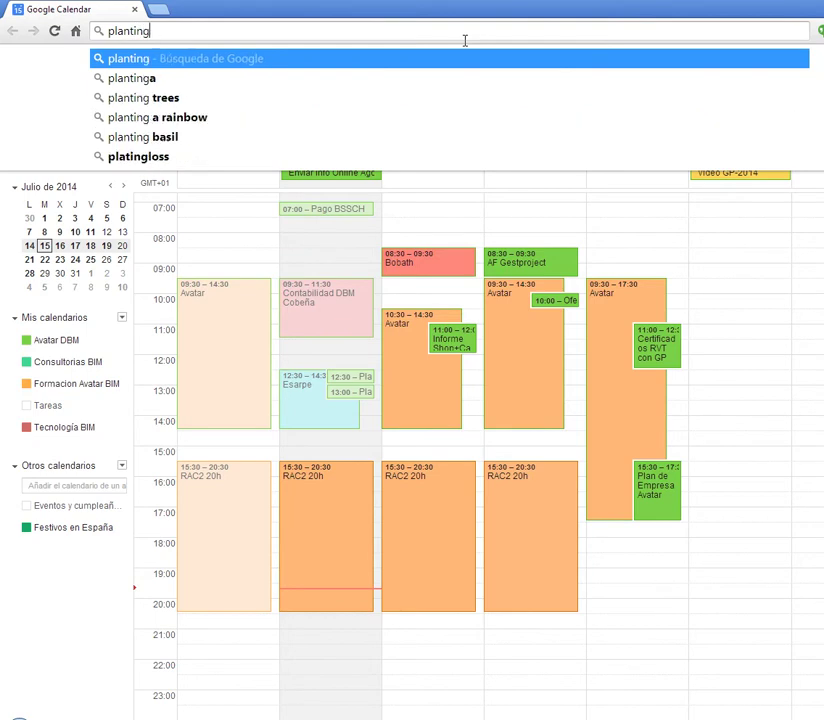
pyautogui.write('revit ')
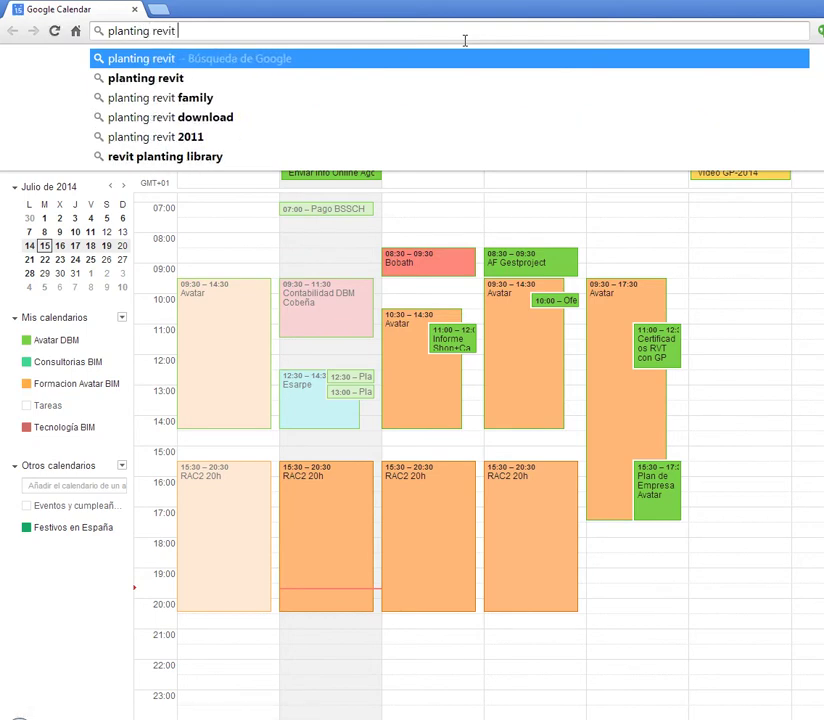
pyautogui.write('rpc')
pyautogui.press('Return')
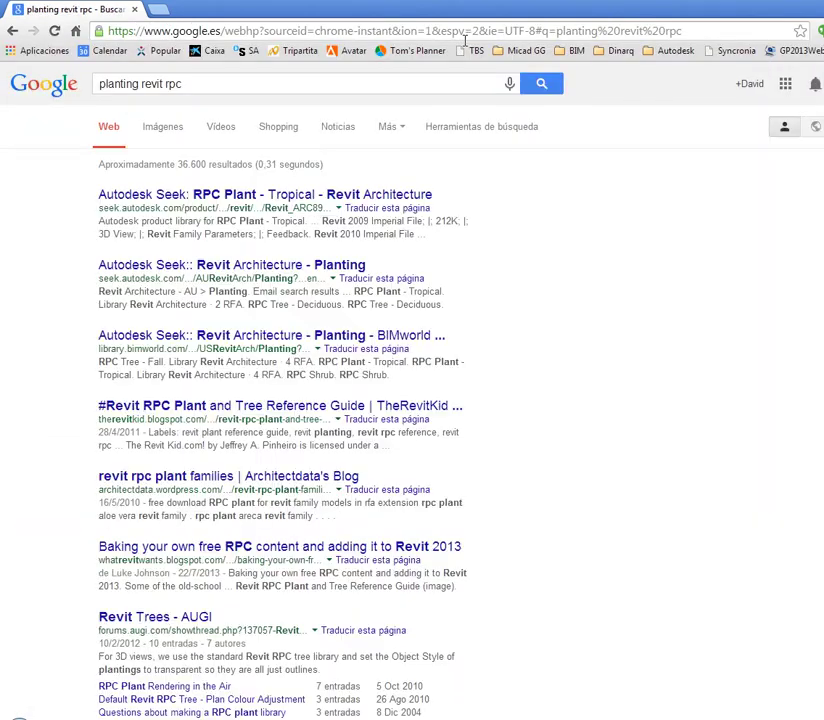
pyautogui.click(162, 127)
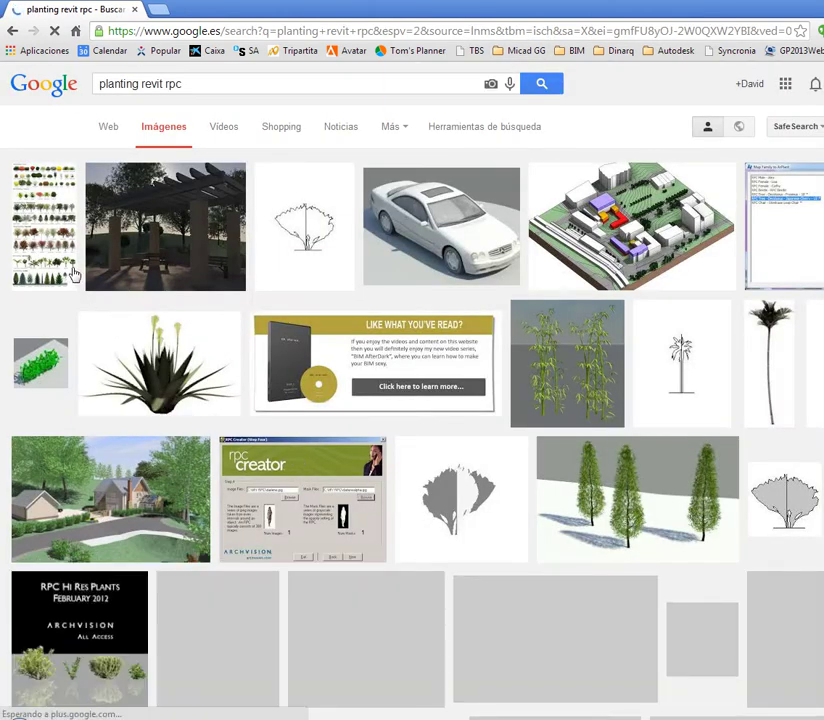
# Preview several results: plant sheets, plant guides, a racing car collection, tree instances and a garden export.
pyautogui.click(62, 262)
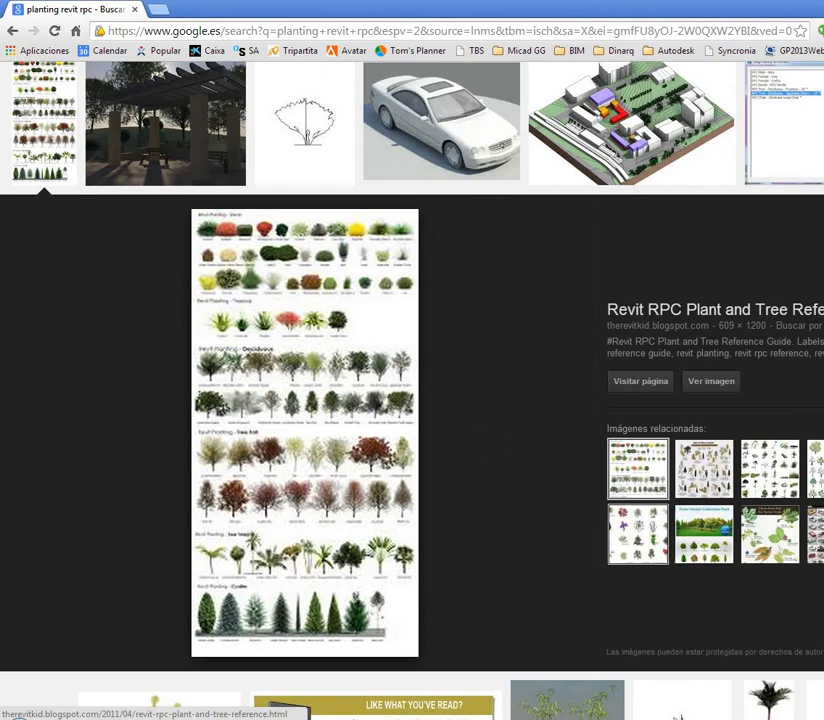
pyautogui.click(704, 470)
pyautogui.click(637, 549)
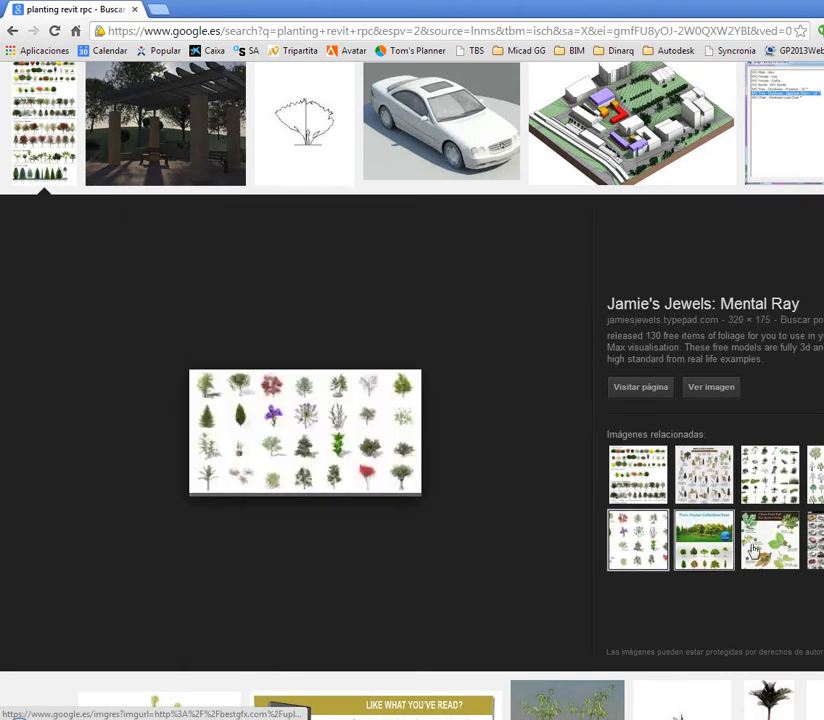
pyautogui.click(770, 540)
pyautogui.click(815, 530)
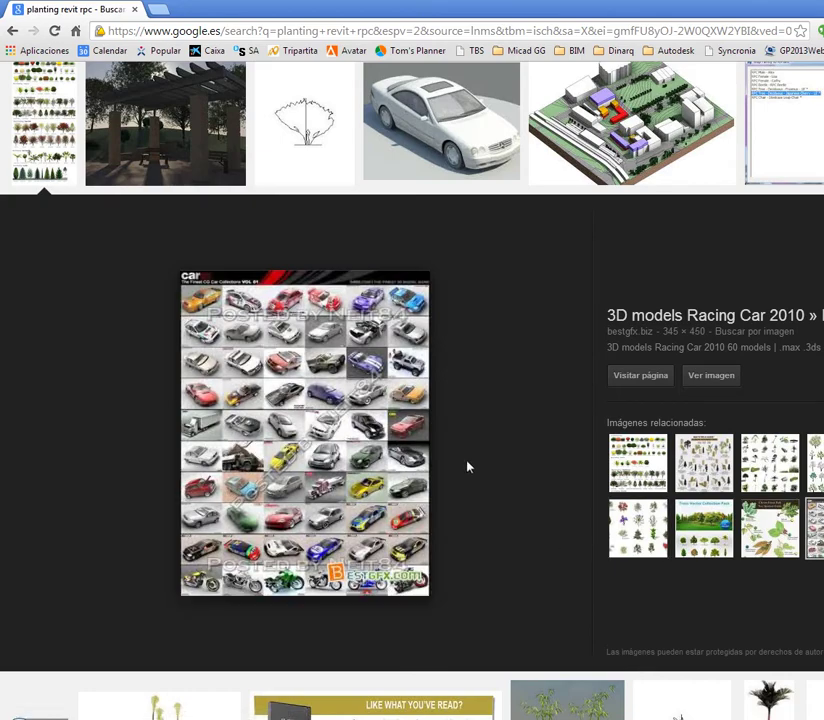
pyautogui.scroll(-5, 469, 465)
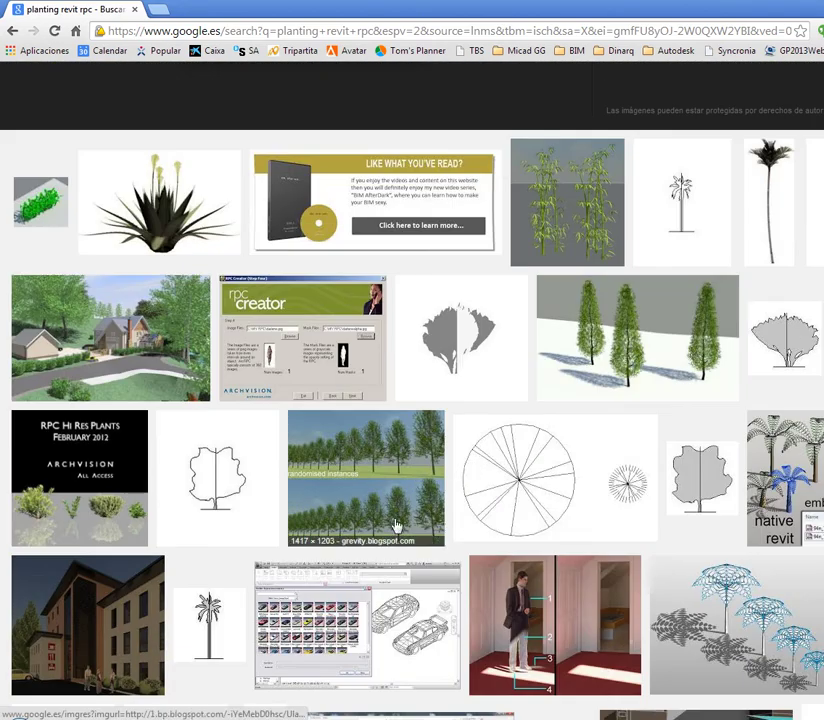
pyautogui.click(401, 530)
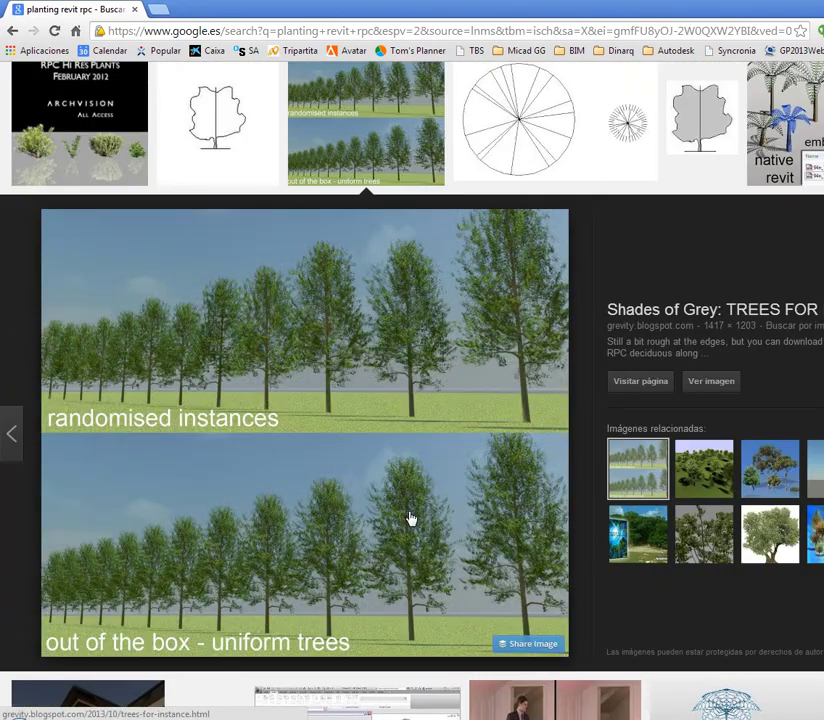
pyautogui.scroll(-2, 410, 518)
pyautogui.scroll(-2, 410, 518)
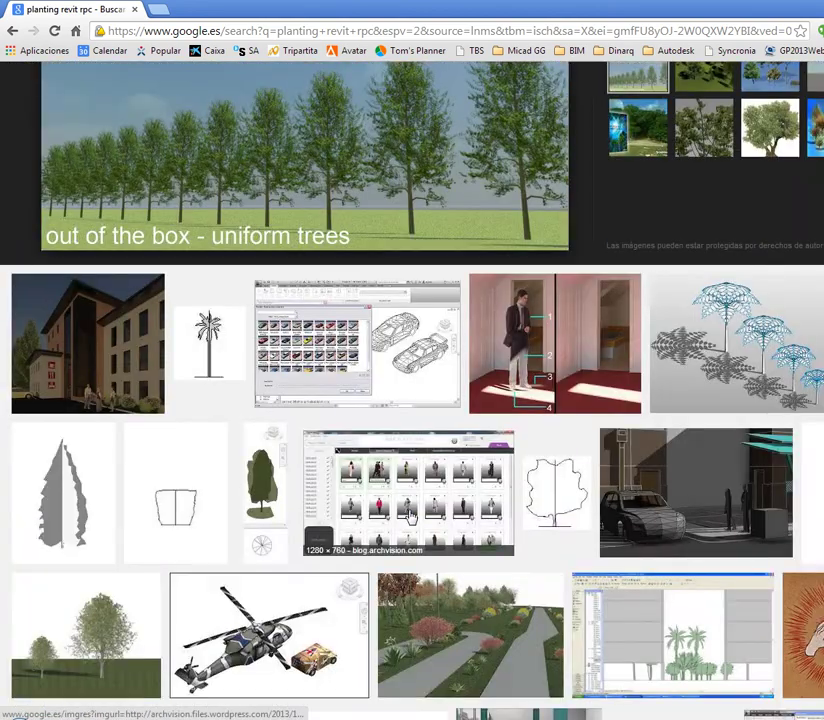
pyautogui.press('Escape')
pyautogui.click(490, 455)
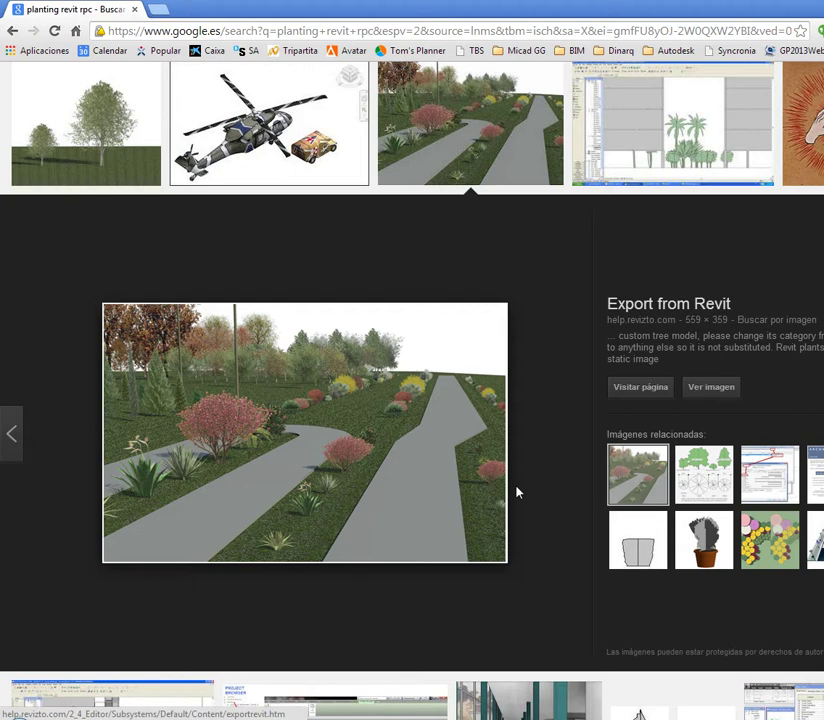
# Scroll down the results and open a larger preview of the RPC | Archvision's Blog image.
pyautogui.scroll(-1, 473, 512)
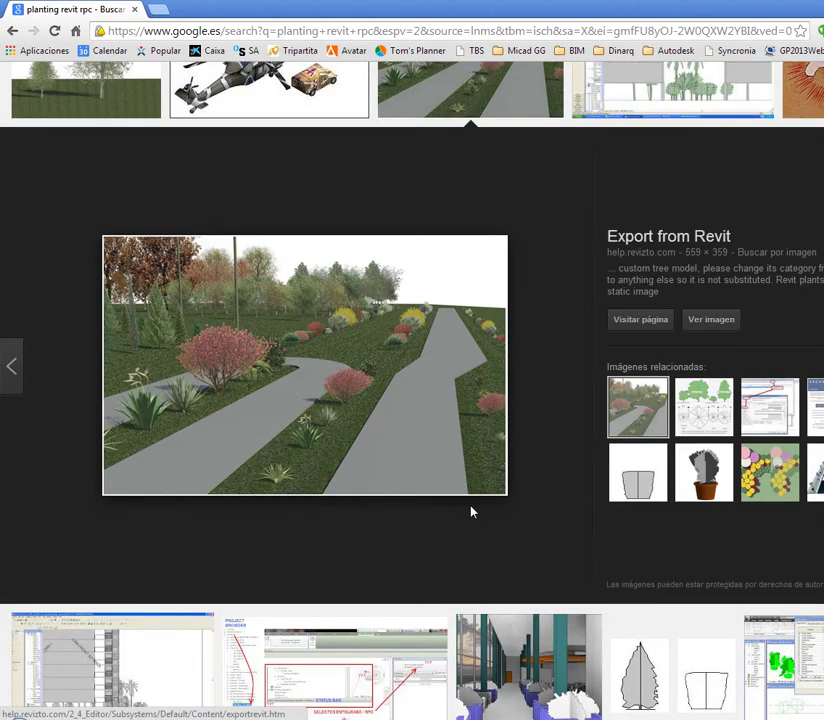
pyautogui.scroll(-1, 472, 512)
pyautogui.scroll(-1, 473, 512)
pyautogui.scroll(-1, 473, 512)
pyautogui.scroll(-1, 474, 511)
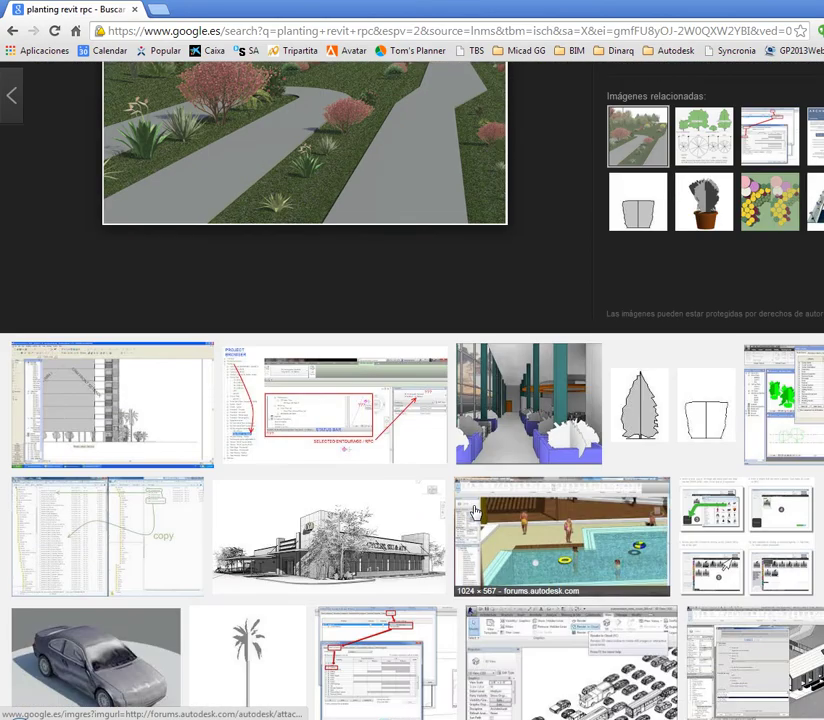
pyautogui.scroll(-1, 474, 511)
pyautogui.scroll(-1, 475, 512)
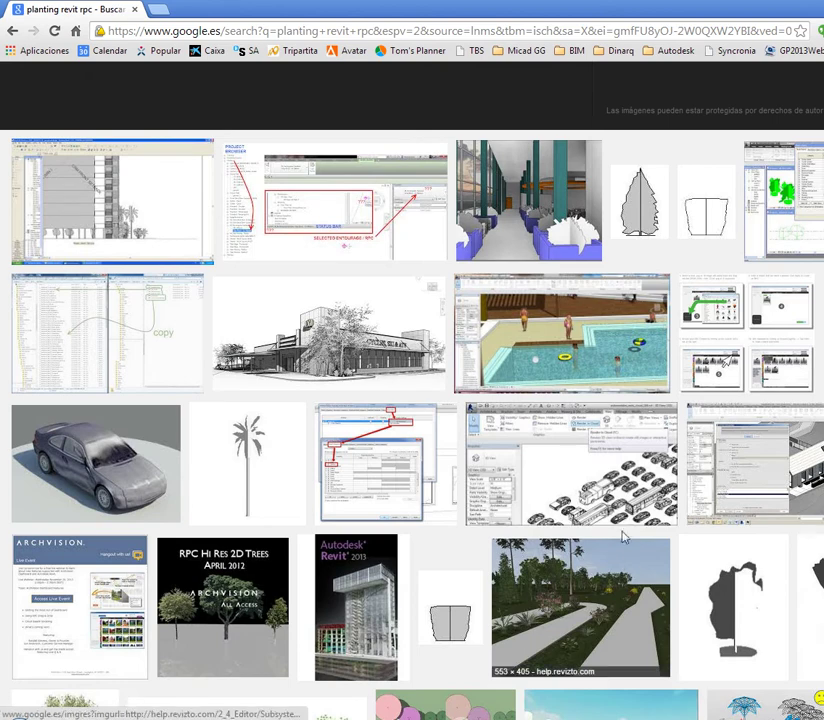
pyautogui.click(540, 495)
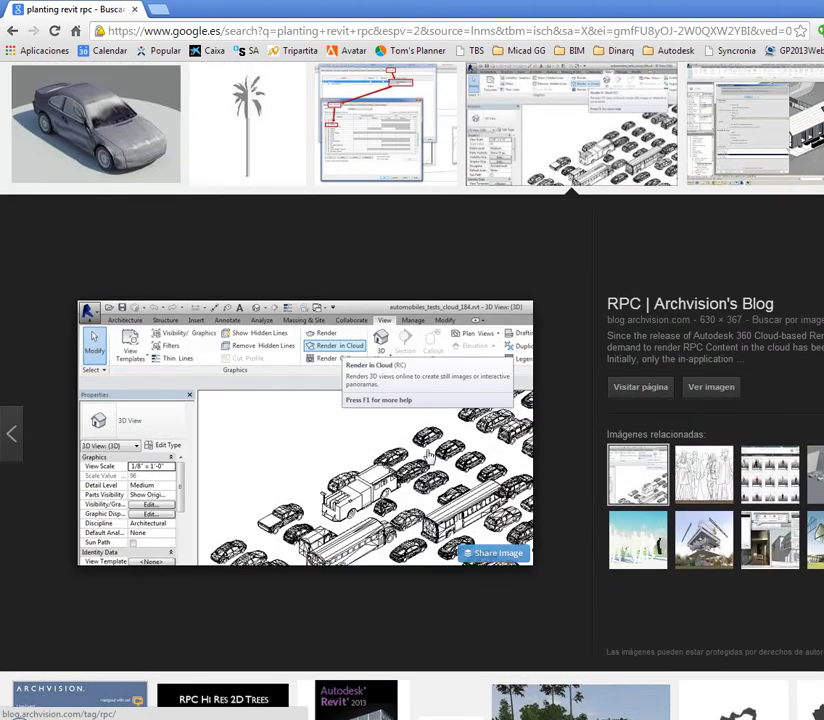
# Scroll far down the image results and back to the top, selecting the address bar.
pyautogui.scroll(-1, 450, 467)
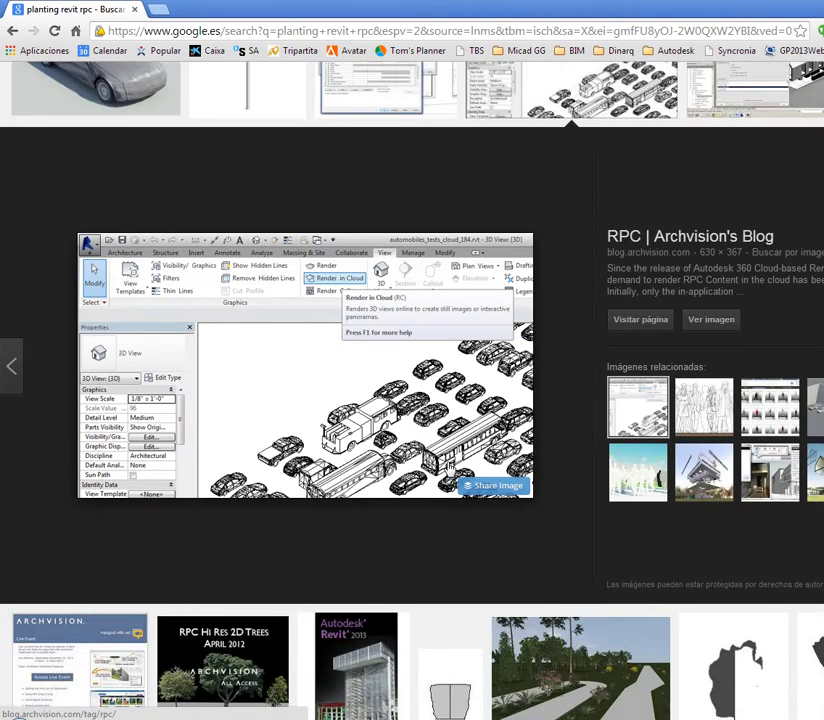
pyautogui.scroll(-1, 450, 467)
pyautogui.scroll(-2, 450, 467)
pyautogui.scroll(-1, 450, 467)
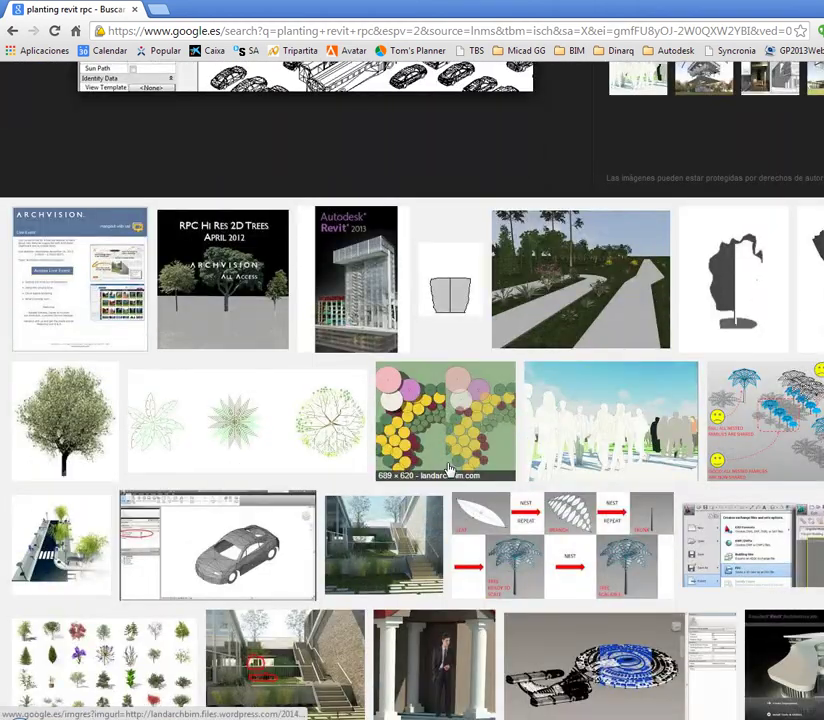
pyautogui.scroll(-1, 449, 470)
pyautogui.scroll(-1, 449, 470)
pyautogui.scroll(-1, 449, 470)
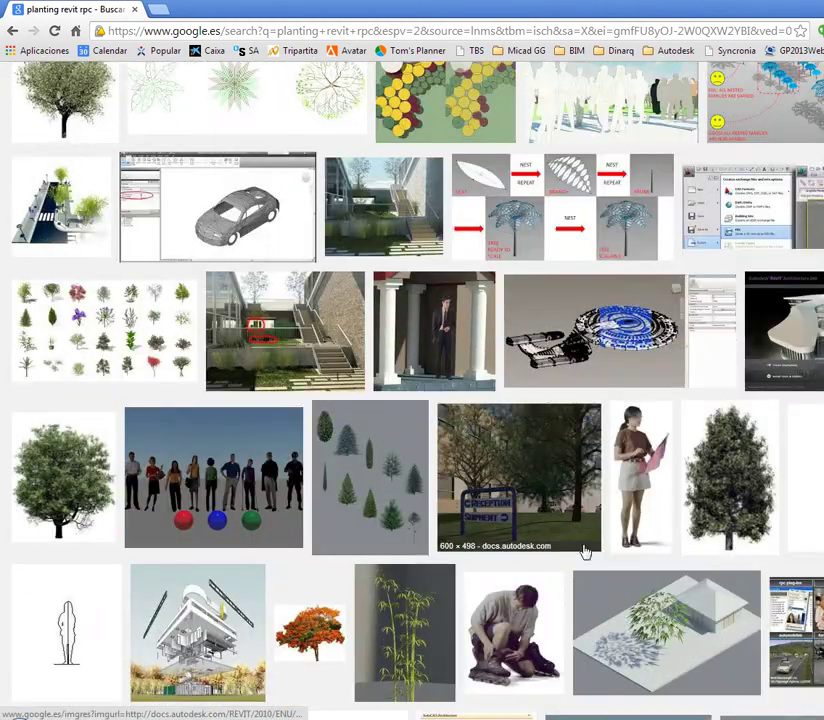
pyautogui.scroll(-2, 605, 640)
pyautogui.scroll(-1, 598, 622)
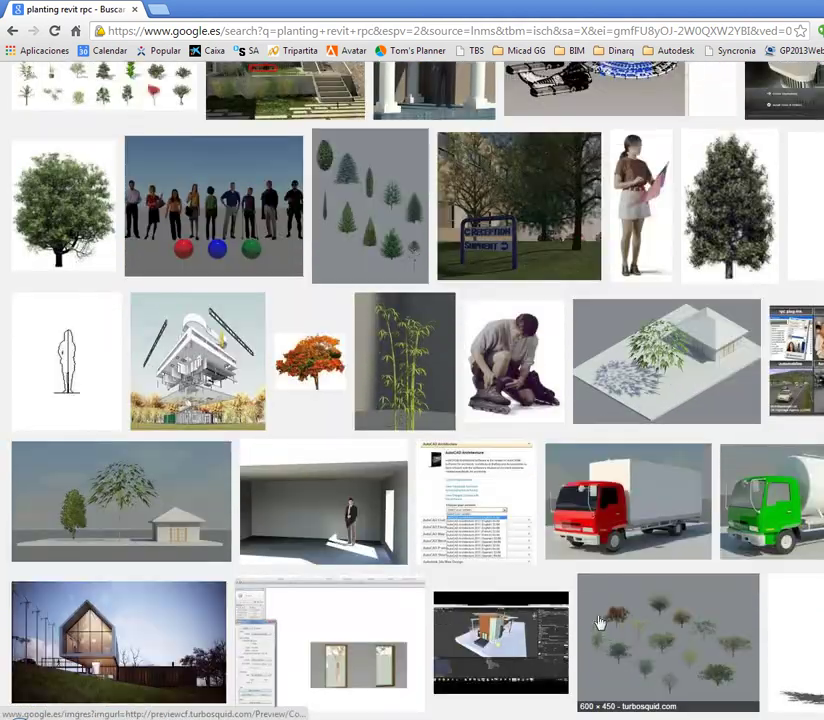
pyautogui.scroll(-1, 598, 622)
pyautogui.scroll(-1, 612, 644)
pyautogui.scroll(-1, 615, 650)
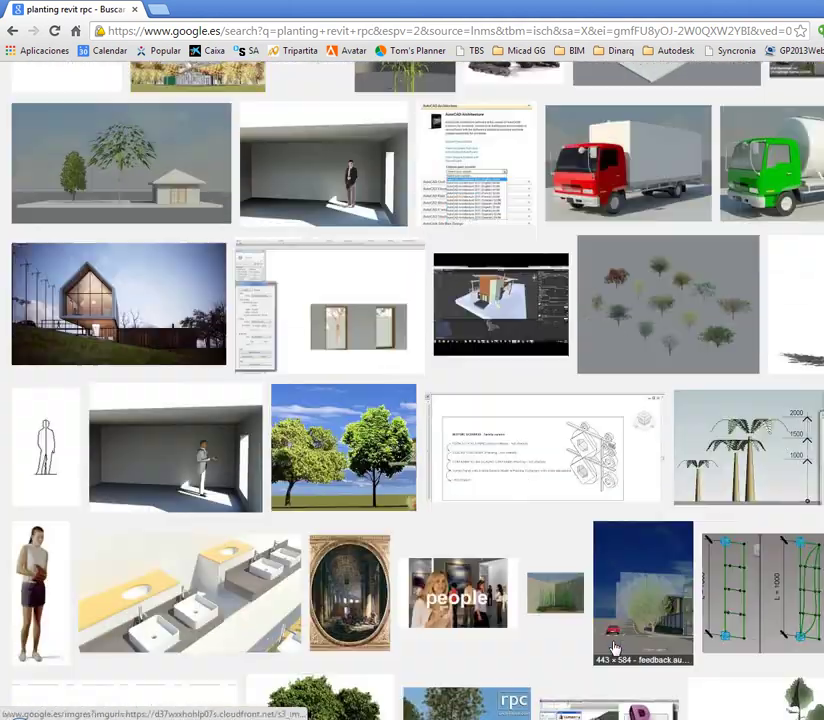
pyautogui.scroll(-1, 615, 650)
pyautogui.scroll(-1, 610, 646)
pyautogui.scroll(-1, 607, 645)
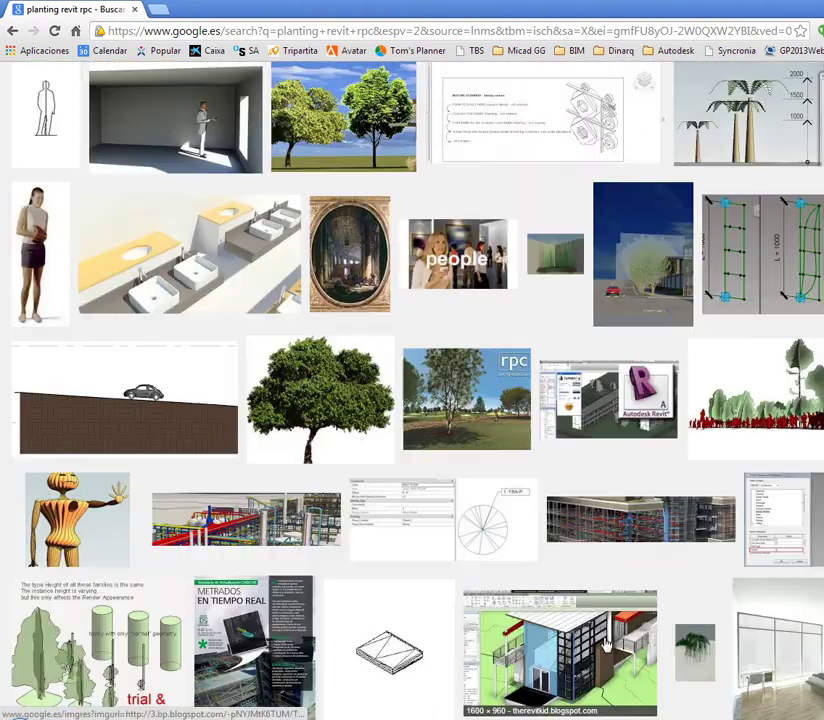
pyautogui.scroll(-1, 230, 335)
pyautogui.scroll(-1, 278, 248)
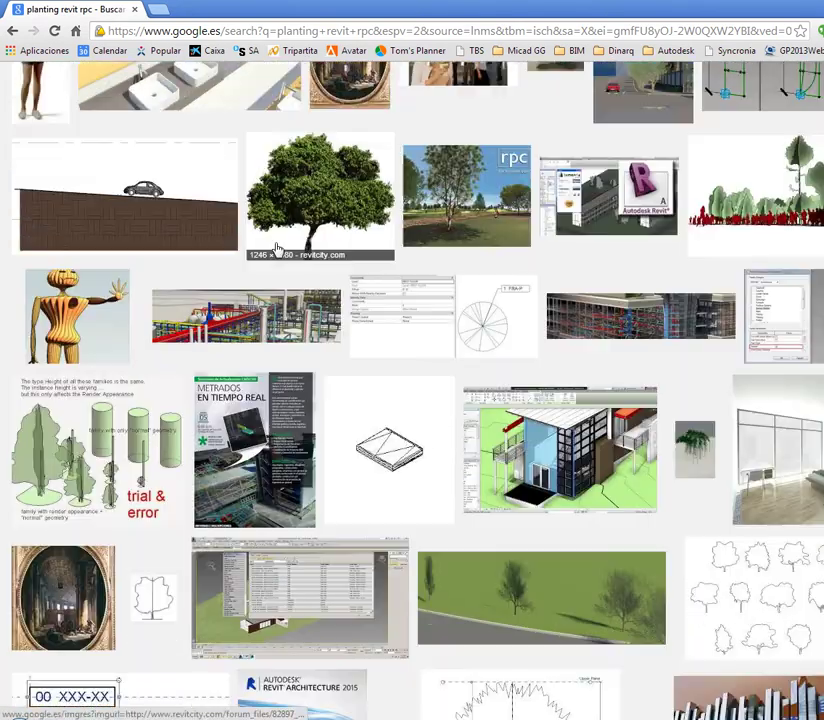
pyautogui.scroll(-1, 279, 248)
pyautogui.scroll(-2, 281, 264)
pyautogui.scroll(-1, 280, 265)
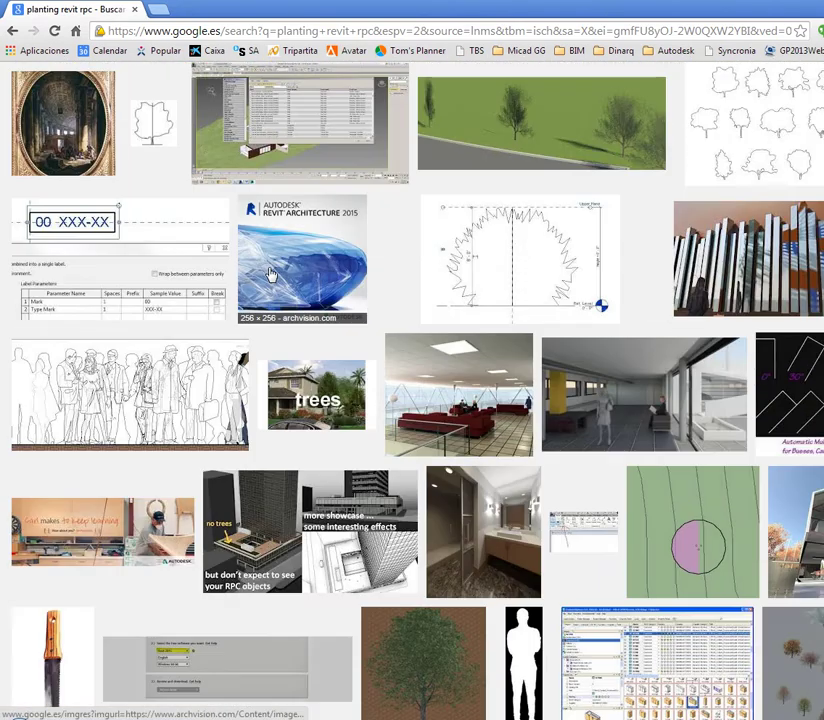
pyautogui.scroll(-1, 270, 275)
pyautogui.scroll(-1, 266, 286)
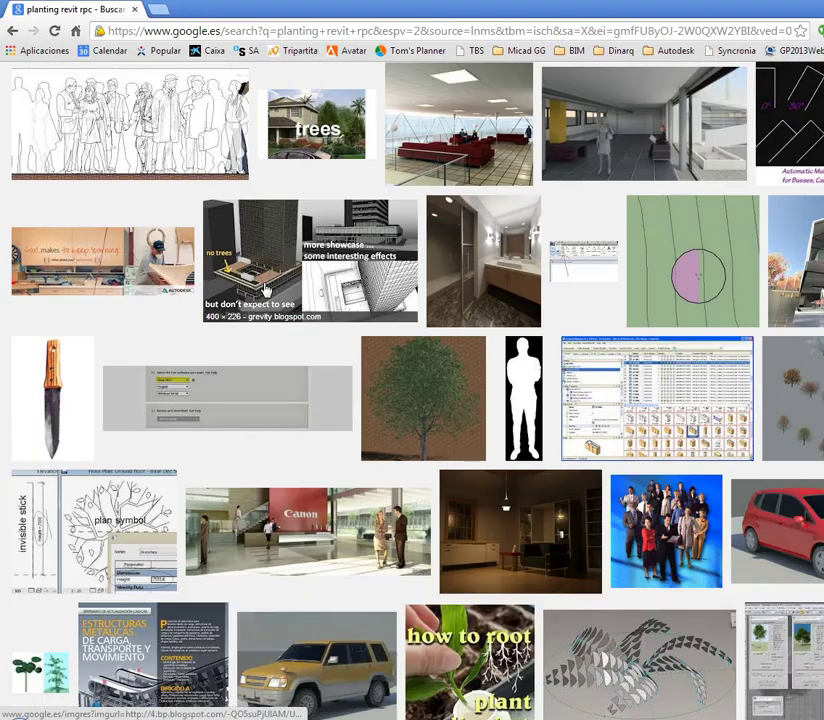
pyautogui.scroll(-1, 266, 290)
pyautogui.scroll(-1, 266, 290)
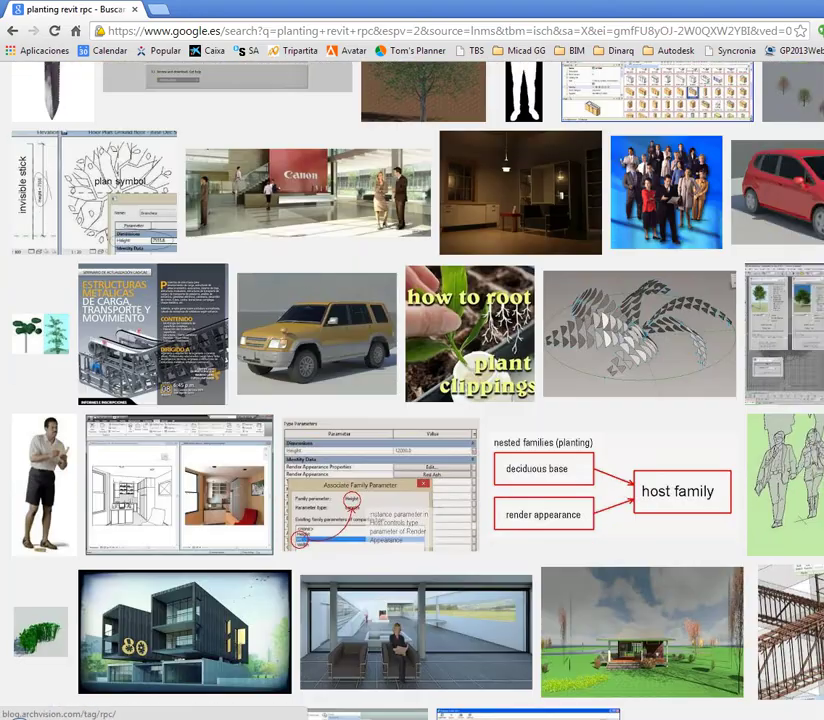
pyautogui.scroll(1, 489, 217)
pyautogui.scroll(2, 489, 217)
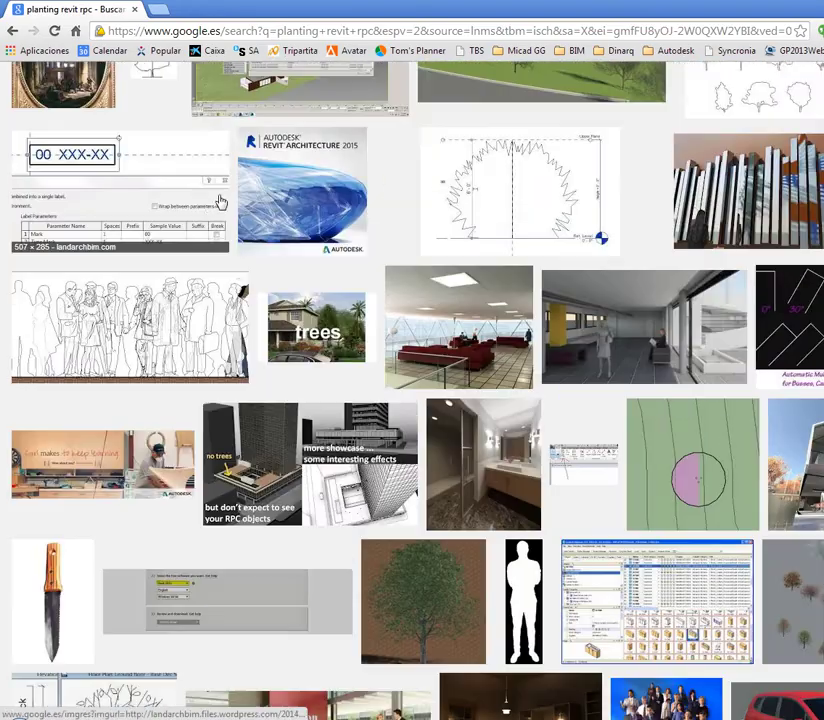
pyautogui.scroll(2, 489, 217)
pyautogui.scroll(2, 489, 217)
pyautogui.scroll(3, 408, 199)
pyautogui.scroll(3, 410, 199)
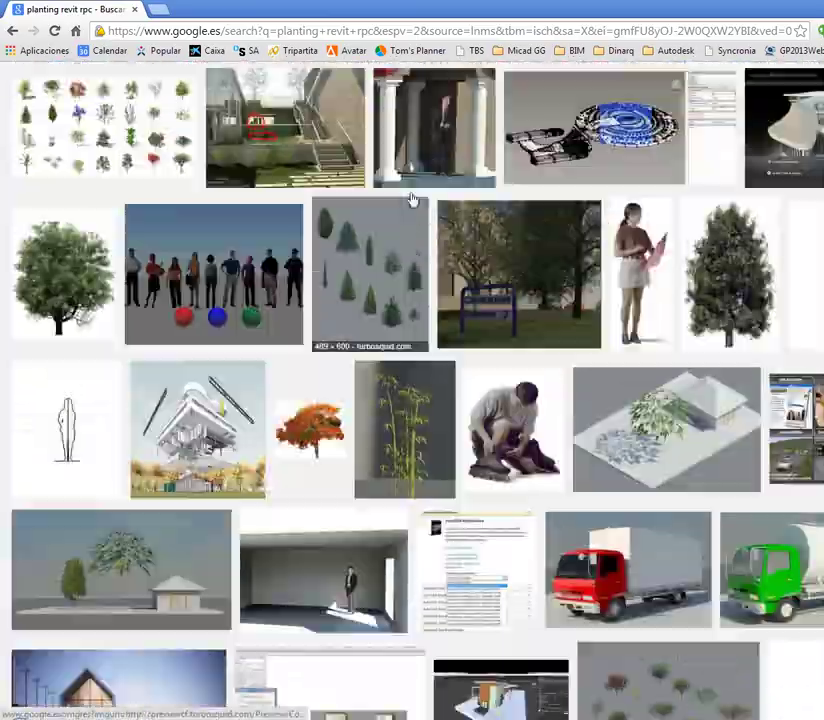
pyautogui.scroll(3, 406, 202)
pyautogui.scroll(2, 406, 202)
pyautogui.scroll(3, 343, 275)
pyautogui.scroll(3, 325, 230)
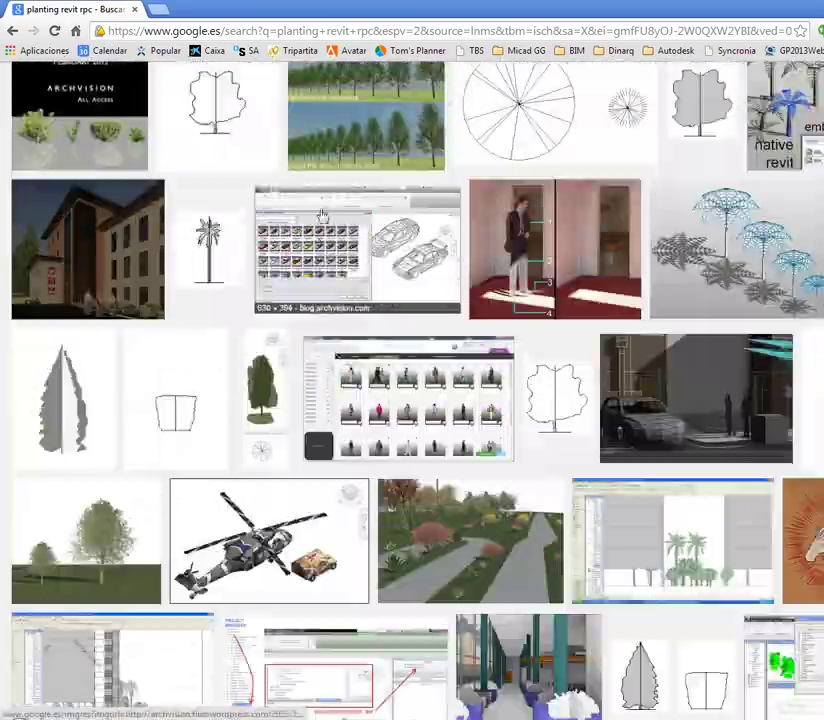
pyautogui.scroll(3, 270, 150)
pyautogui.click(229, 36)
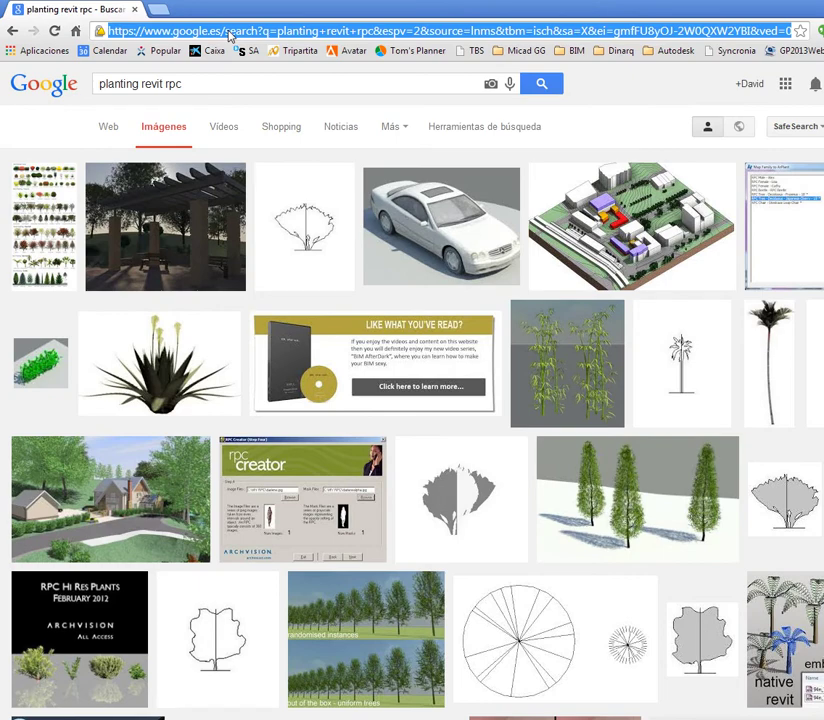
# Search 'archvision', skim the ArchVision.com home page without translating, then go back to results.
pyautogui.write('ar')
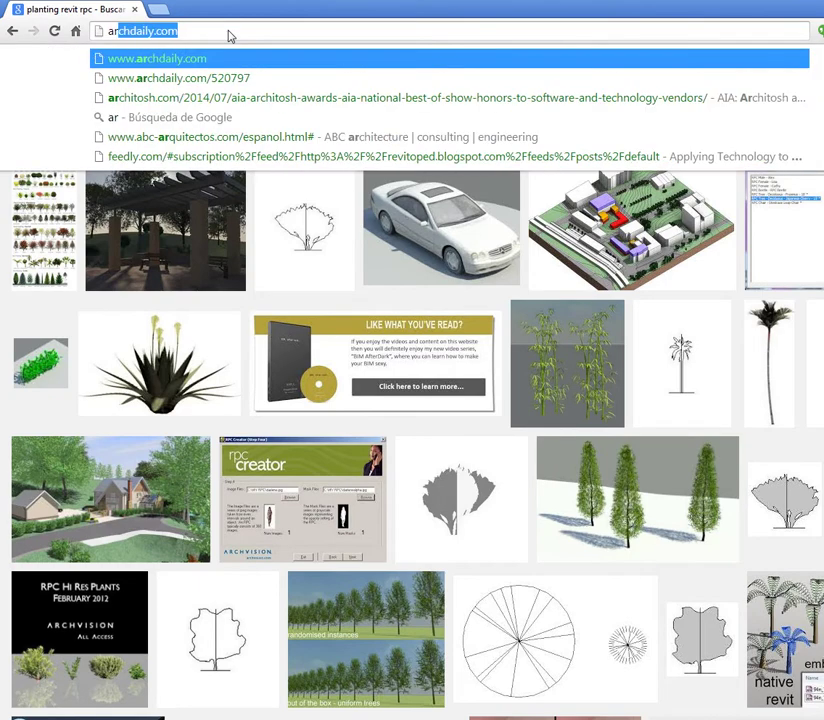
pyautogui.write('chvi')
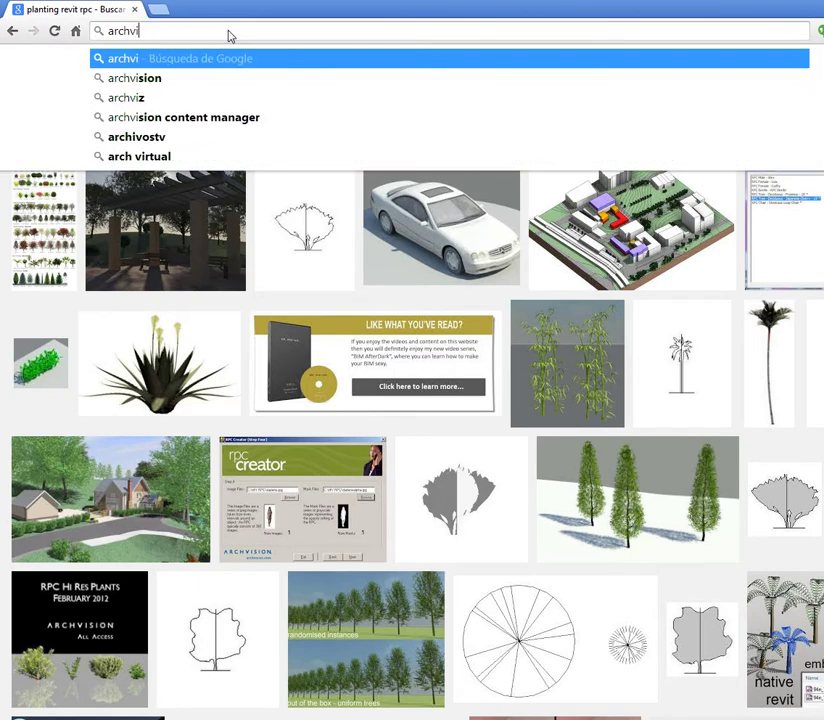
pyautogui.write('sion')
pyautogui.press('Return')
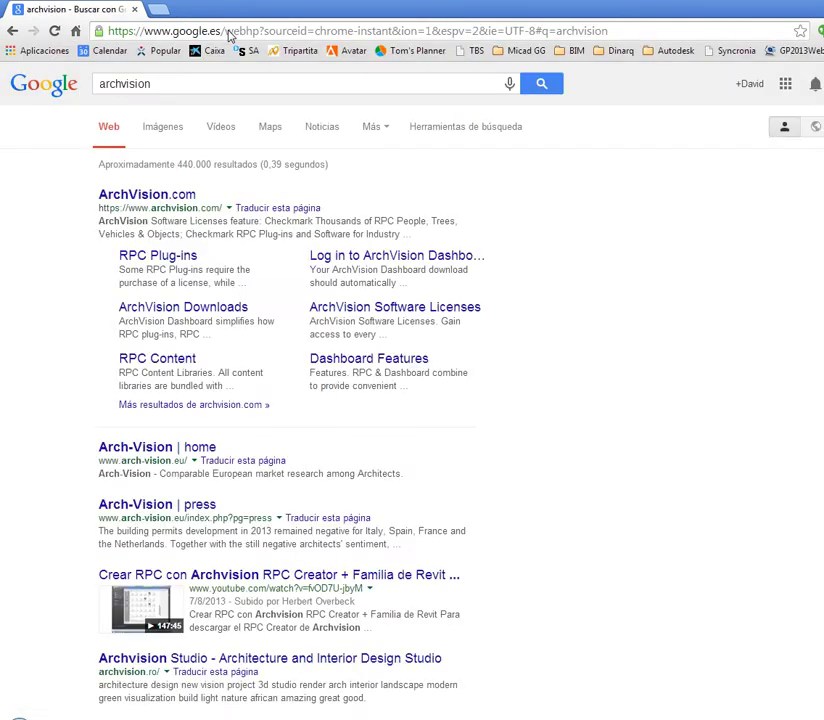
pyautogui.click(120, 196)
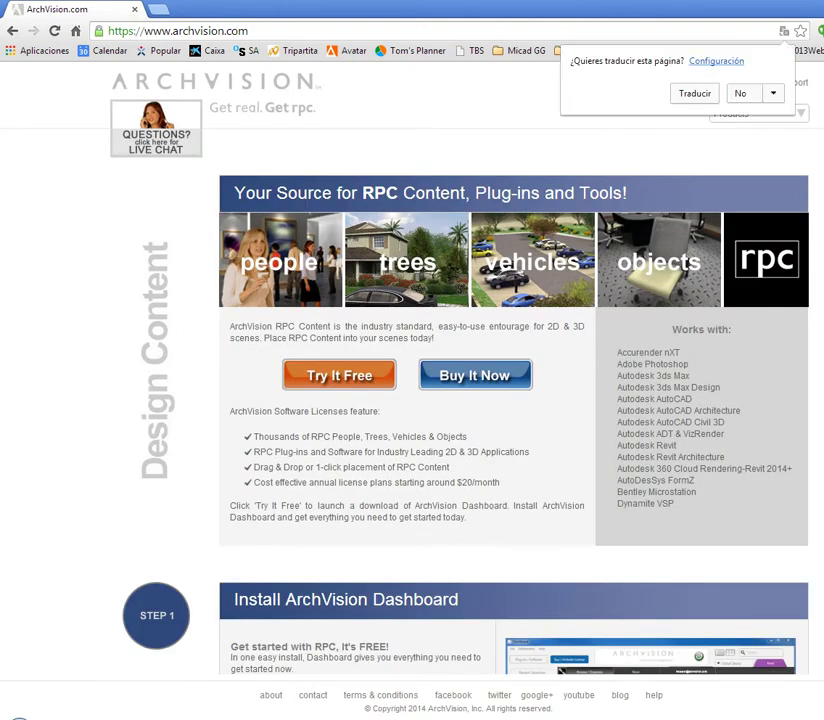
pyautogui.press('Escape')
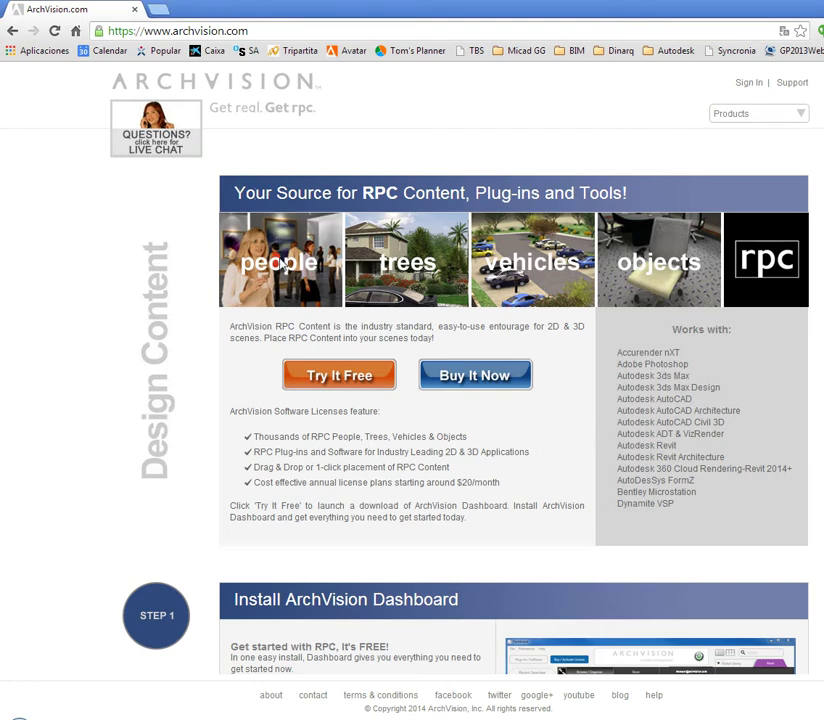
pyautogui.scroll(-3, 283, 263)
pyautogui.scroll(-2, 285, 585)
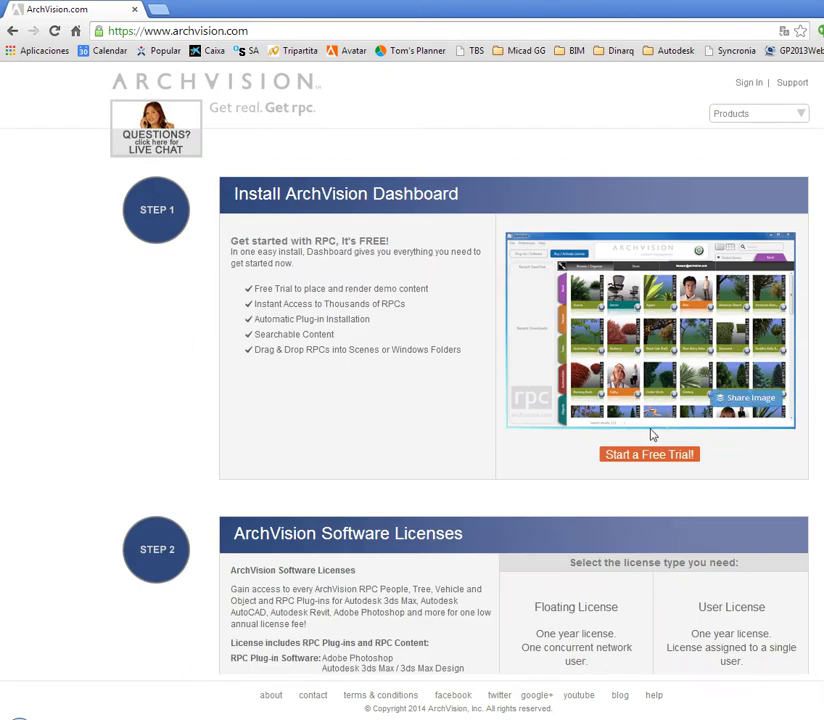
pyautogui.scroll(-3, 652, 435)
pyautogui.scroll(4, 570, 368)
pyautogui.scroll(4, 493, 417)
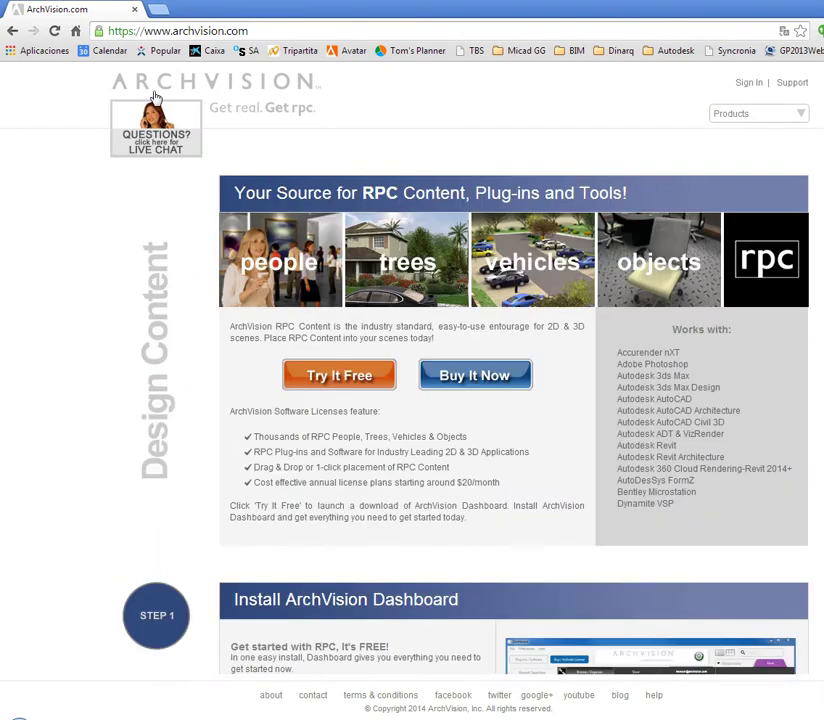
pyautogui.click(12, 30)
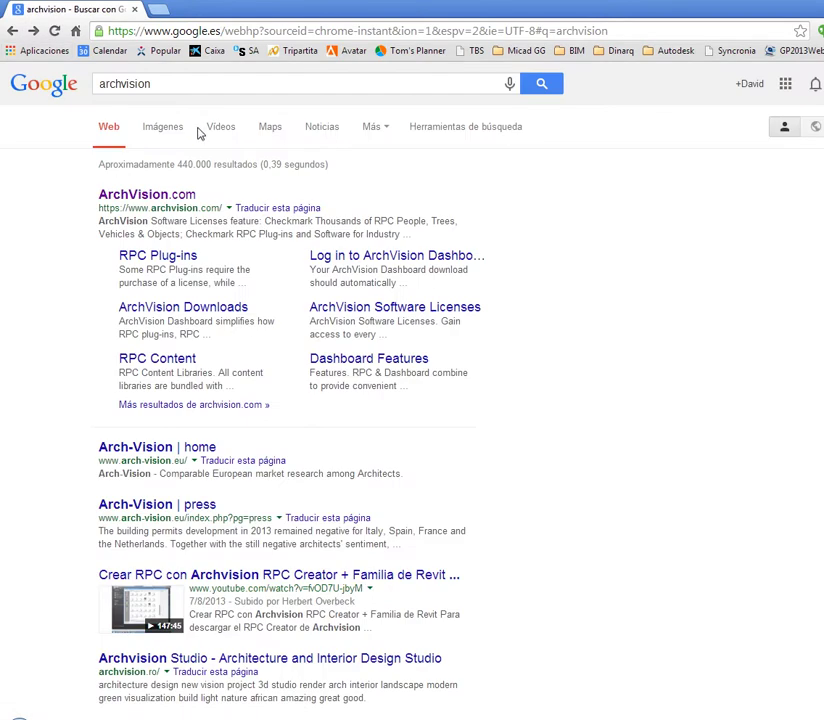
pyautogui.click(163, 127)
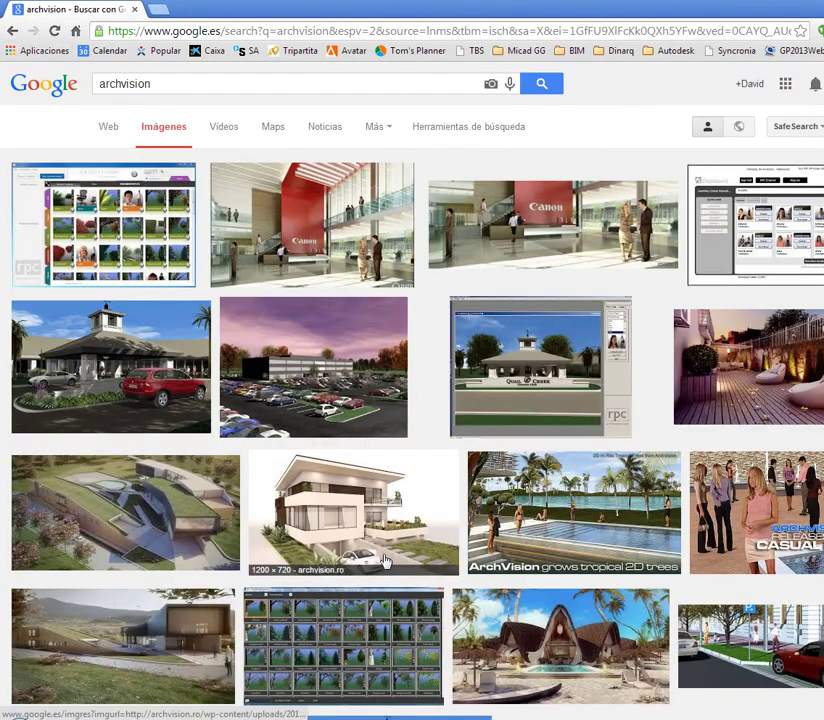
pyautogui.scroll(-1, 430, 575)
pyautogui.scroll(-1, 500, 600)
pyautogui.scroll(-1, 500, 600)
pyautogui.scroll(-1, 491, 600)
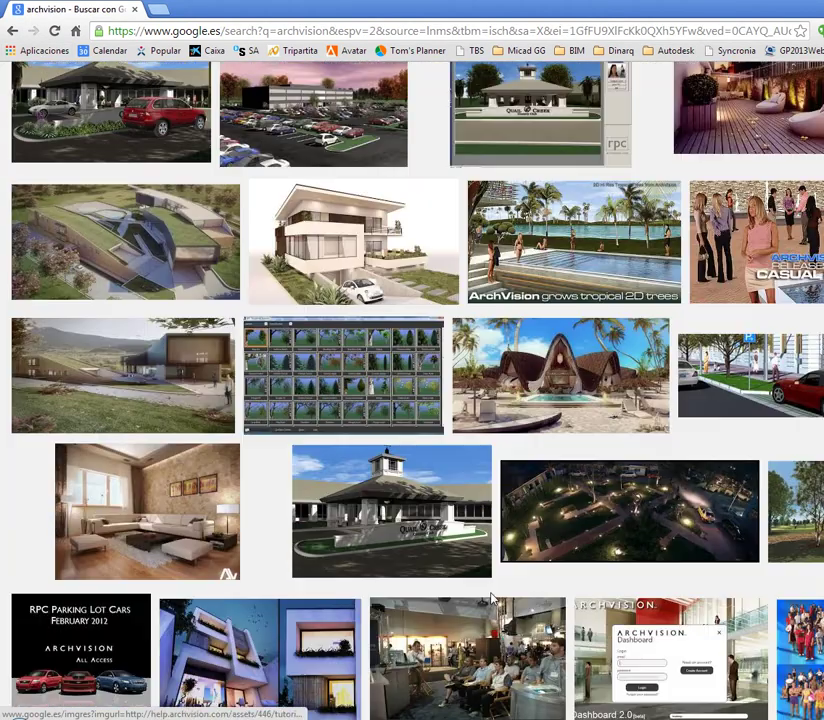
pyautogui.scroll(-2, 380, 410)
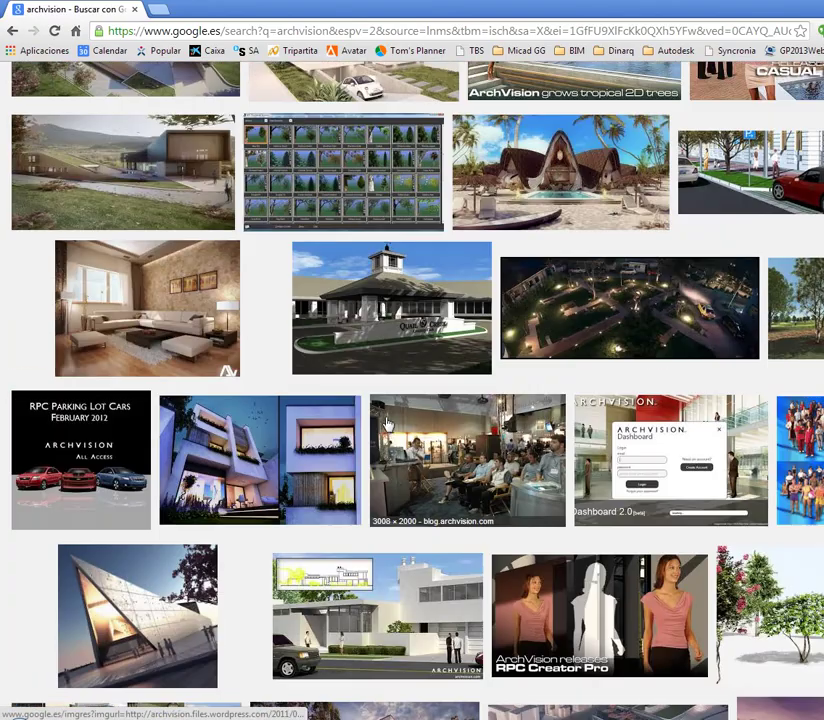
pyautogui.scroll(-1, 385, 424)
pyautogui.scroll(-2, 400, 426)
pyautogui.scroll(-2, 421, 428)
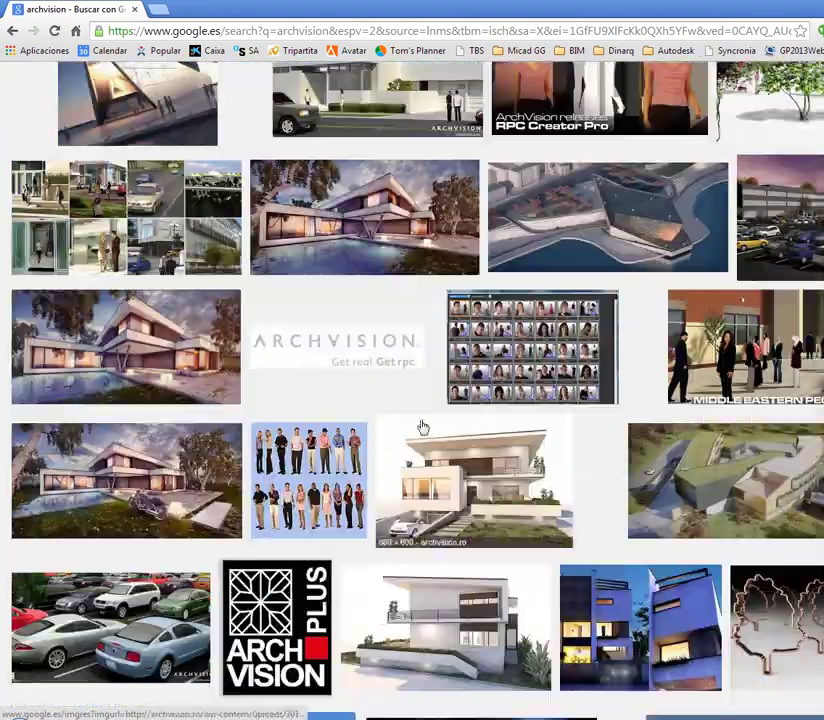
pyautogui.click(509, 342)
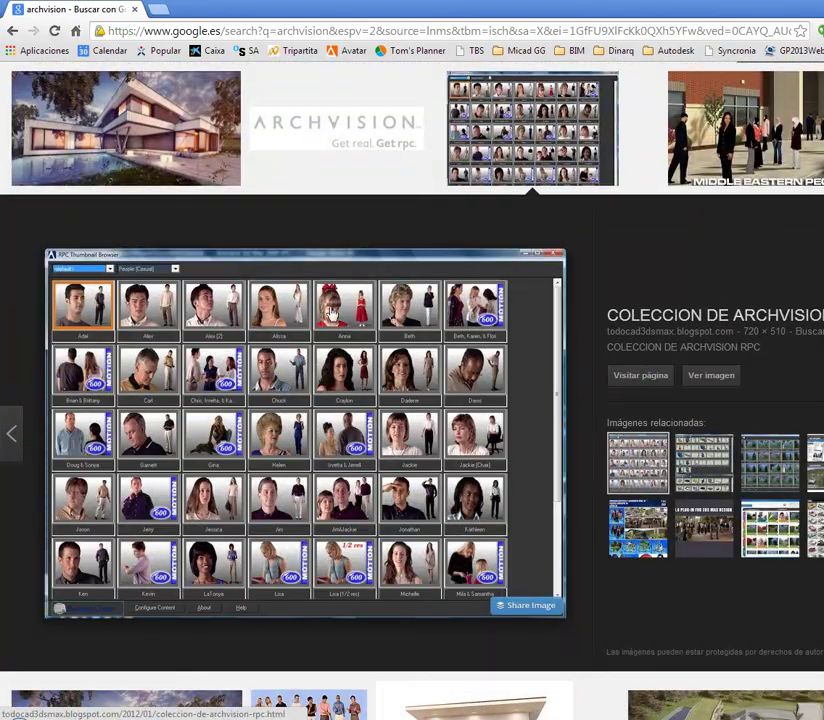
pyautogui.click(791, 544)
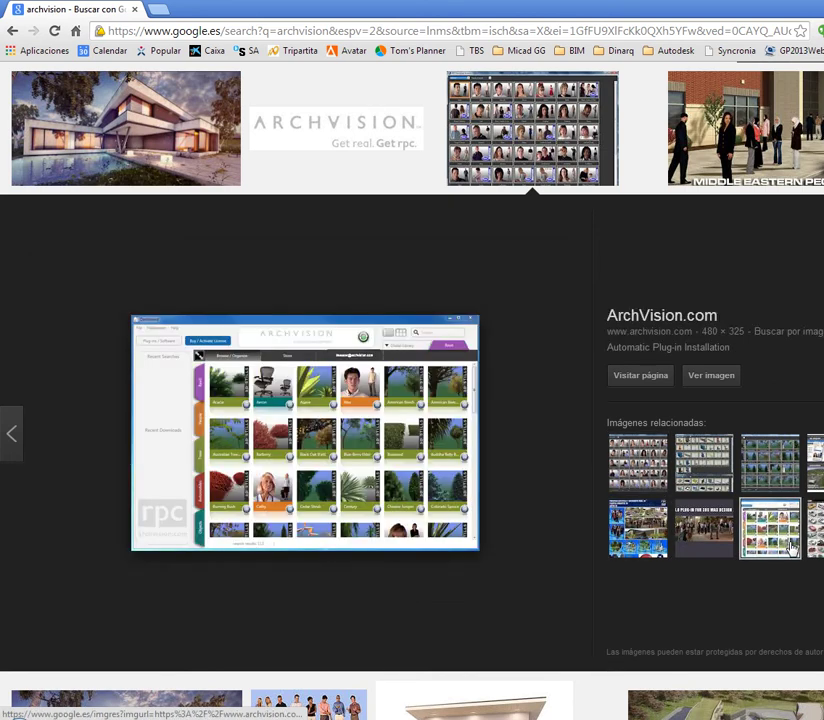
pyautogui.click(780, 473)
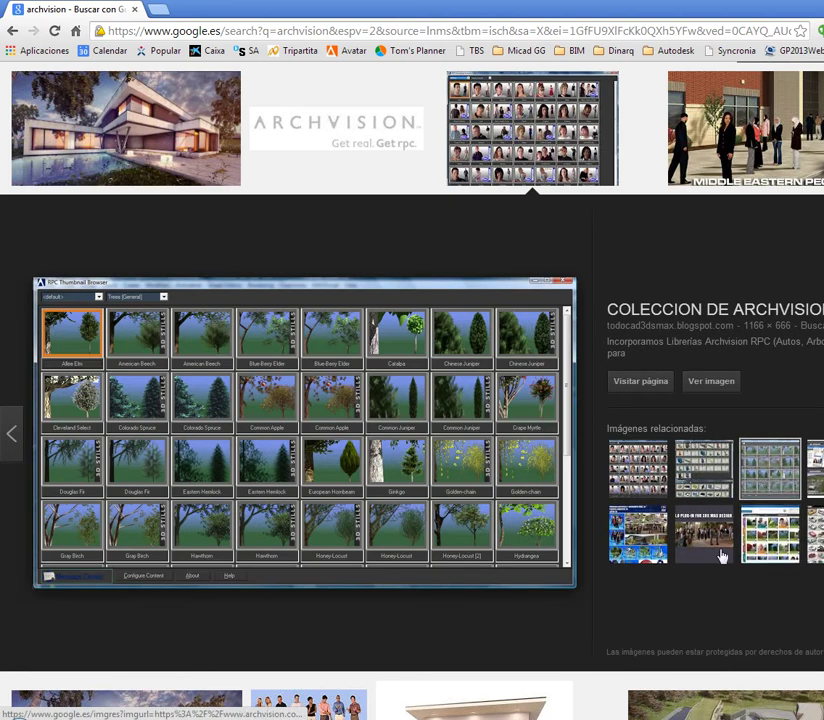
pyautogui.scroll(10, 347, 483)
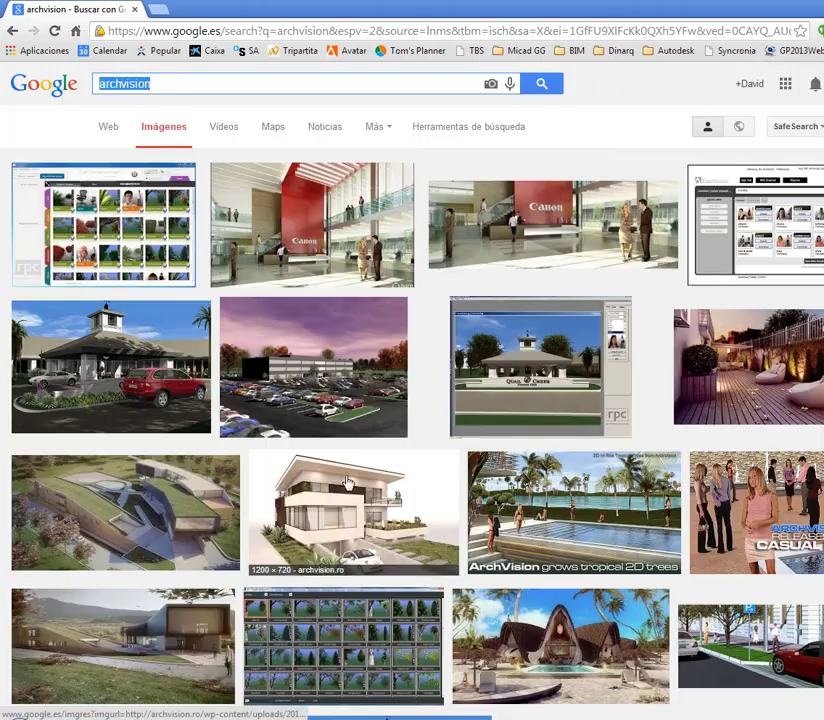
pyautogui.scroll(-4, 212, 440)
pyautogui.scroll(-2, 217, 430)
pyautogui.scroll(-3, 215, 427)
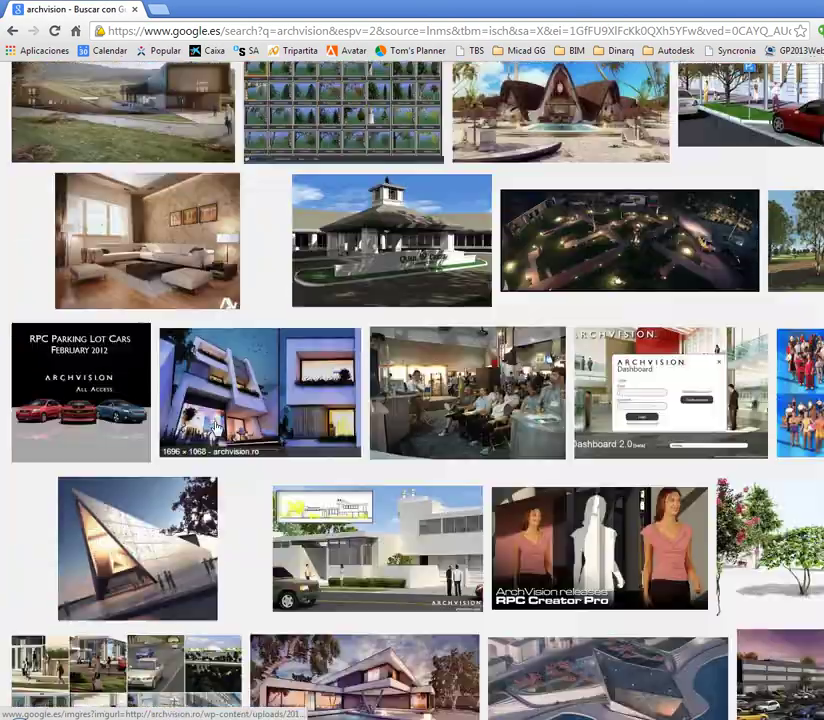
pyautogui.scroll(-2, 215, 427)
pyautogui.scroll(-1, 212, 428)
pyautogui.scroll(-3, 212, 428)
pyautogui.scroll(-1, 215, 432)
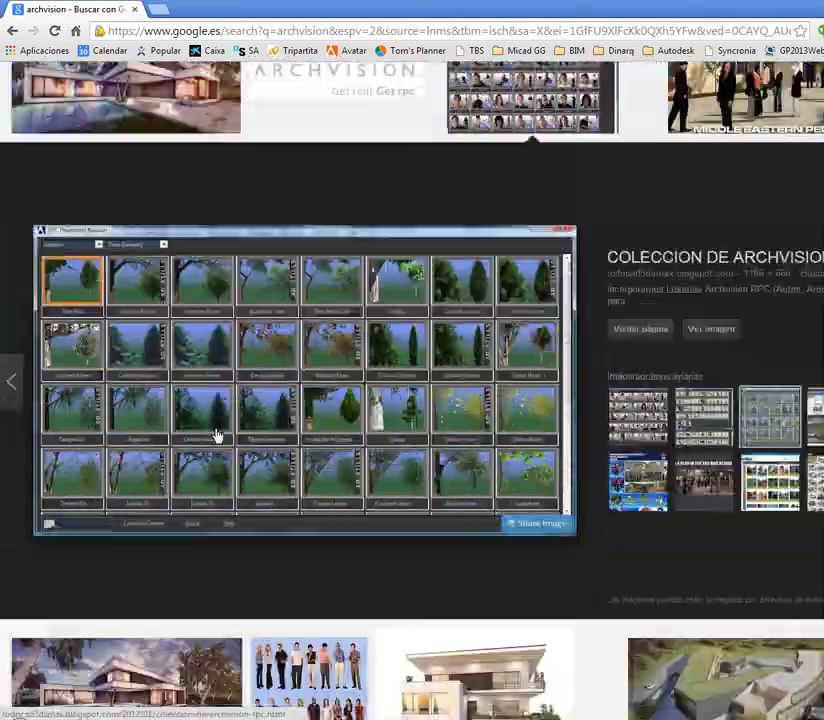
pyautogui.scroll(-3, 216, 436)
pyautogui.click(316, 447)
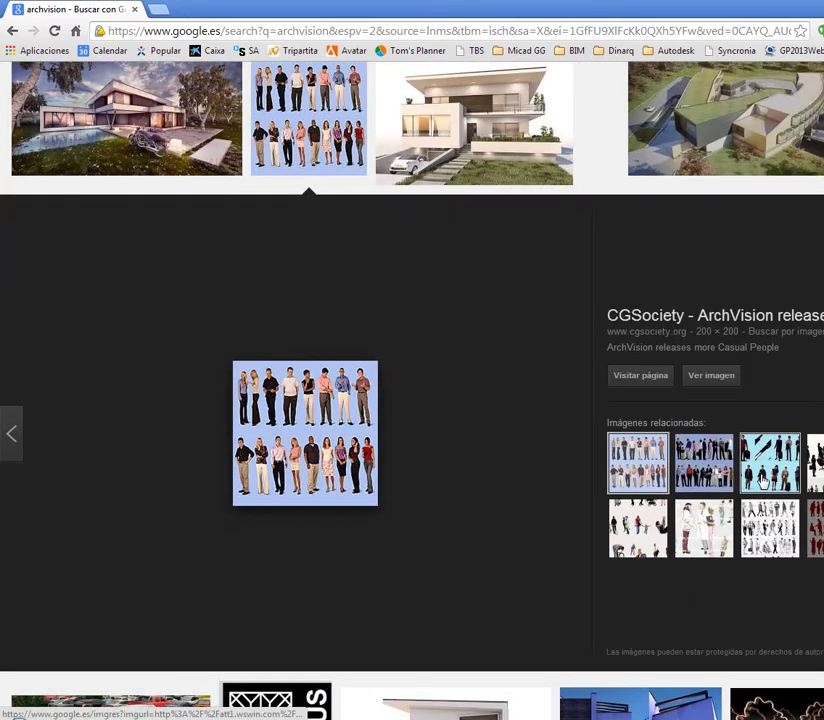
pyautogui.click(704, 461)
pyautogui.click(772, 538)
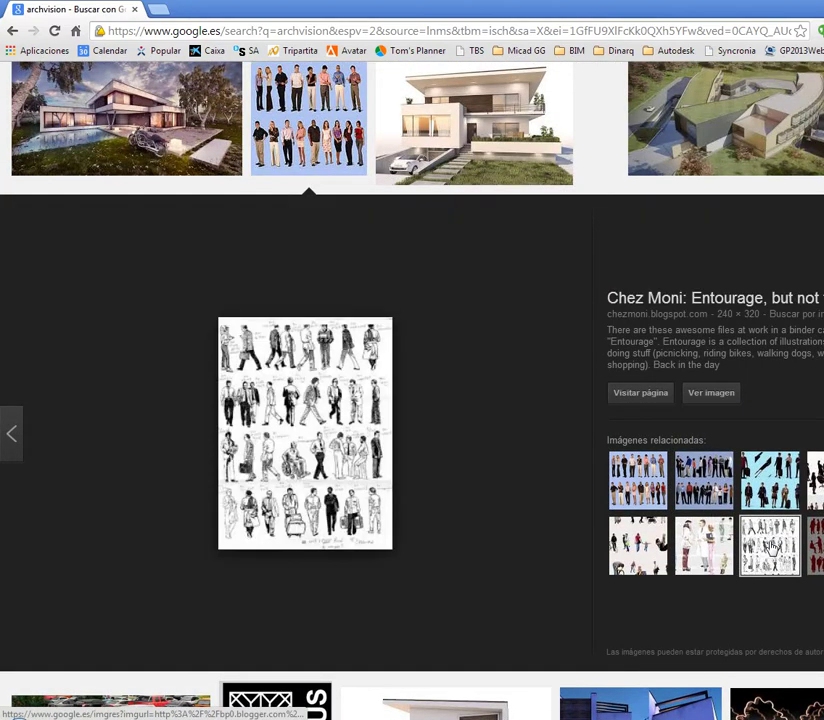
pyautogui.click(706, 562)
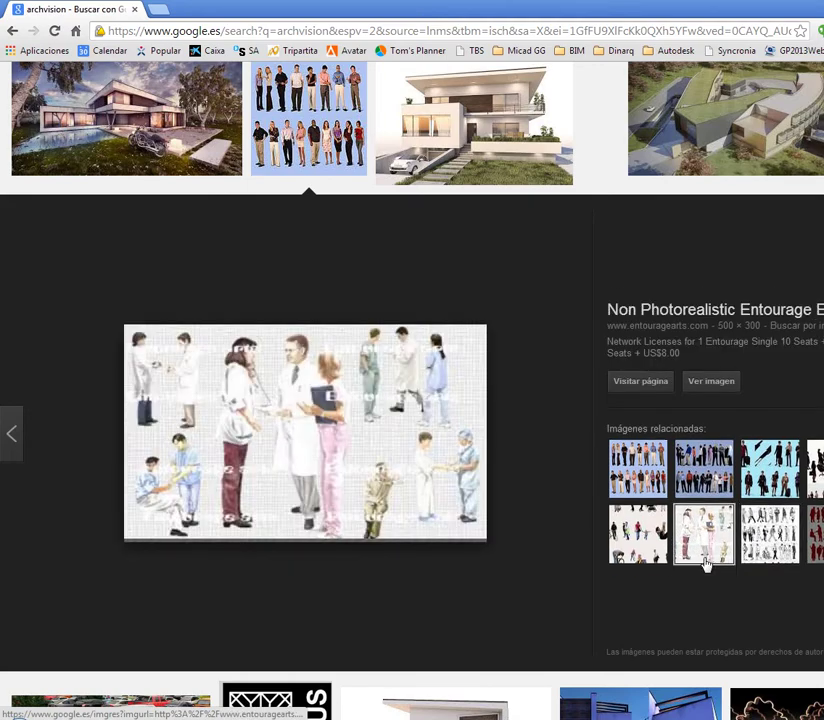
pyautogui.click(810, 515)
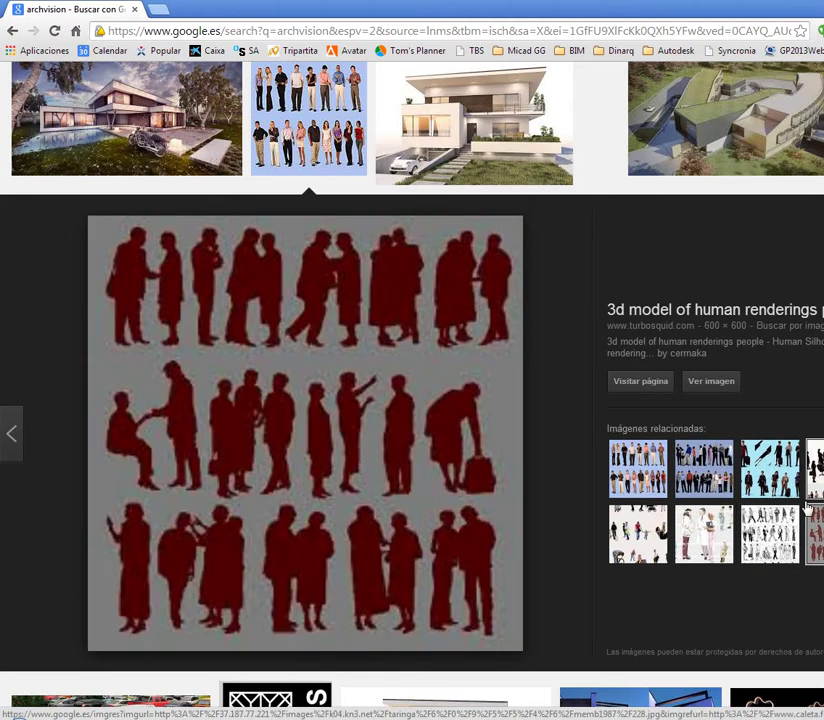
pyautogui.click(770, 532)
pyautogui.scroll(-2, 692, 515)
pyautogui.scroll(-2, 660, 520)
pyautogui.scroll(-1, 627, 528)
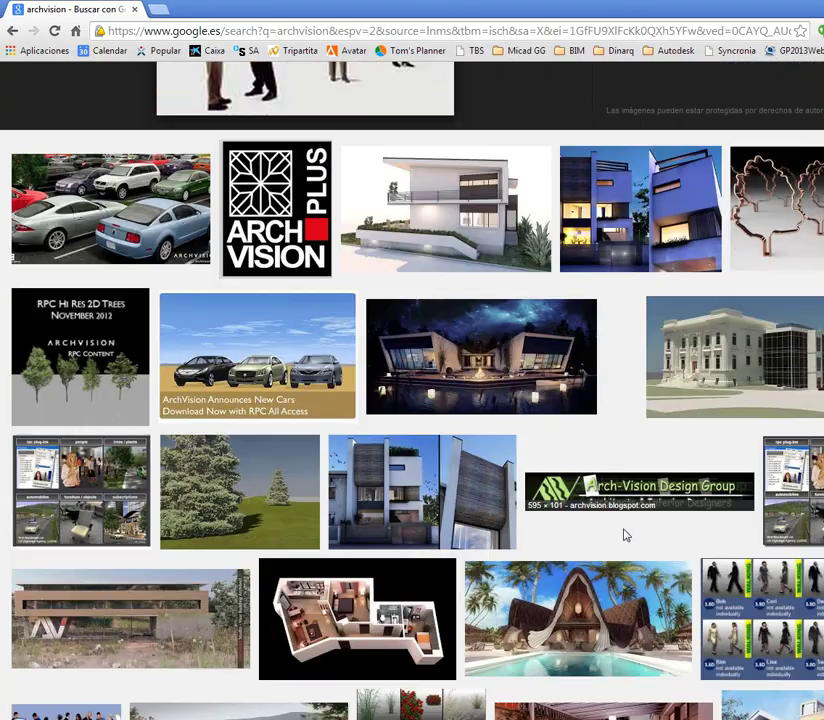
pyautogui.scroll(-1, 624, 535)
pyautogui.scroll(-2, 626, 540)
pyautogui.scroll(-1, 500, 490)
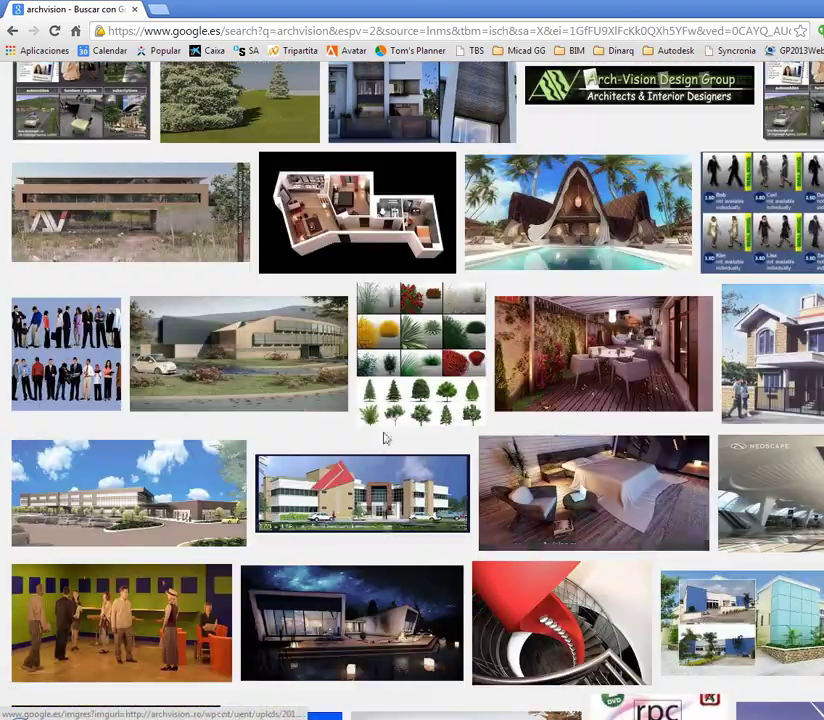
pyautogui.click(430, 410)
pyautogui.scroll(-2, 442, 434)
pyautogui.scroll(-2, 443, 436)
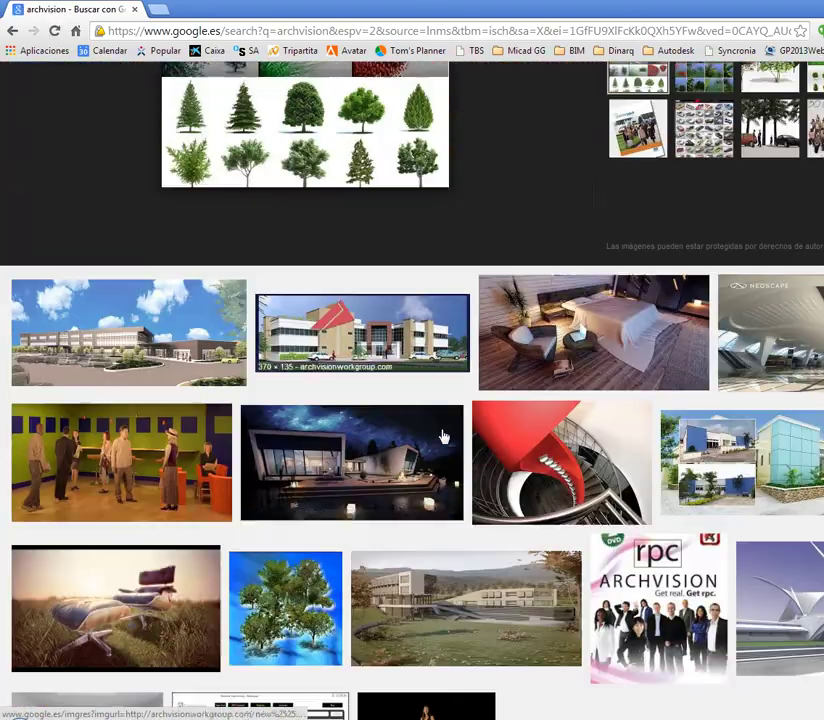
pyautogui.scroll(-2, 443, 436)
pyautogui.scroll(-2, 441, 437)
pyautogui.scroll(-2, 440, 437)
pyautogui.scroll(-2, 438, 436)
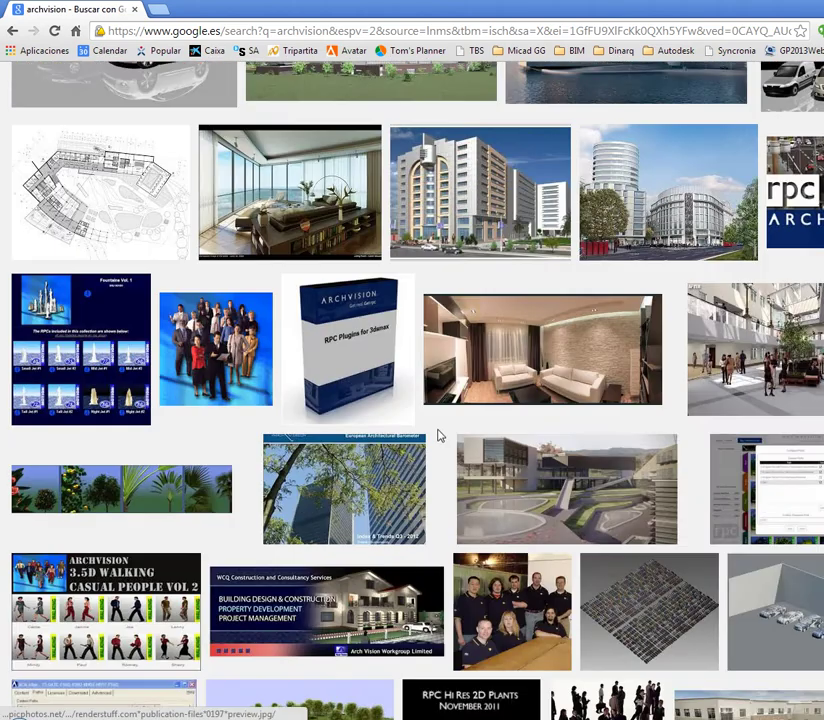
pyautogui.scroll(-2, 437, 436)
pyautogui.click(673, 398)
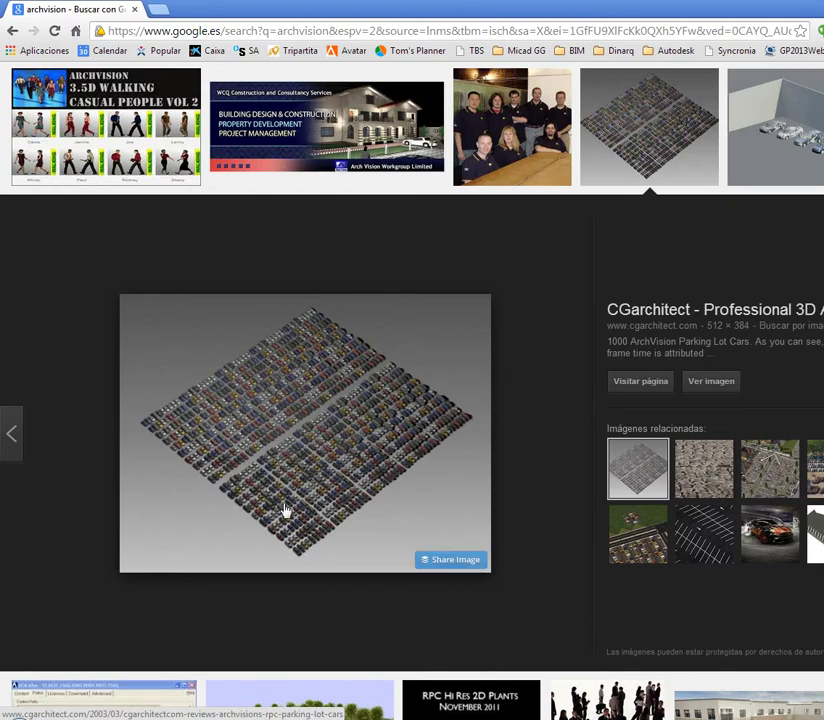
pyautogui.scroll(-2, 285, 505)
pyautogui.scroll(-3, 285, 495)
pyautogui.scroll(-2, 285, 490)
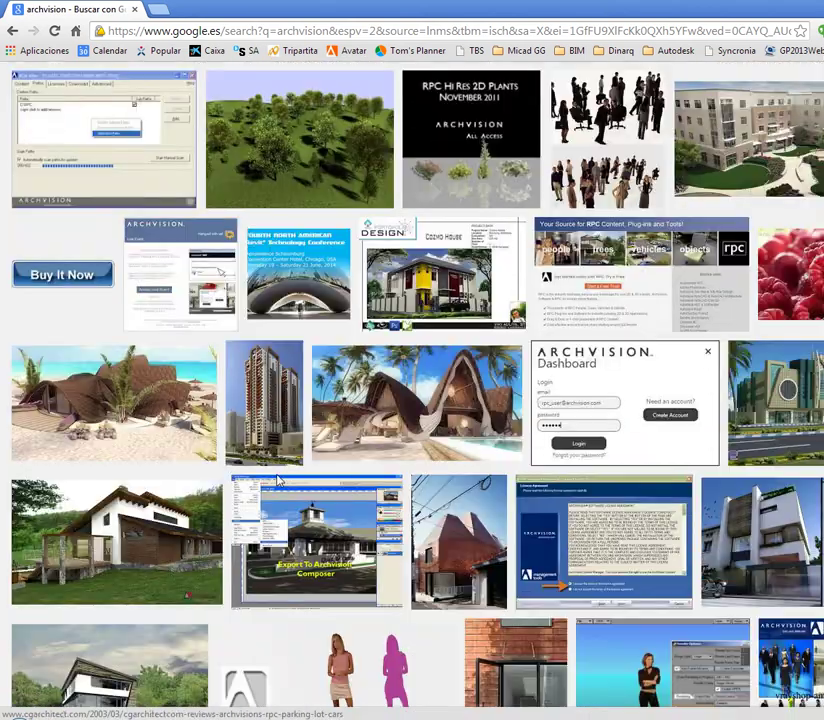
pyautogui.scroll(-2, 285, 485)
pyautogui.scroll(-2, 285, 483)
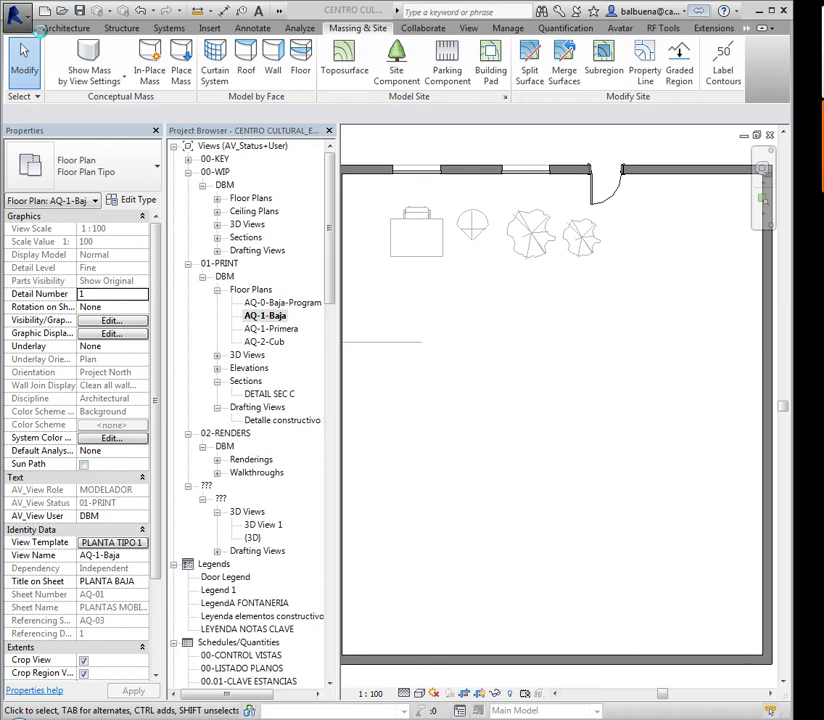
# Open Revit's application menu listing recent documents like CENTRO CULTURAL_MEP_05.rvt.
pyautogui.click(16, 18)
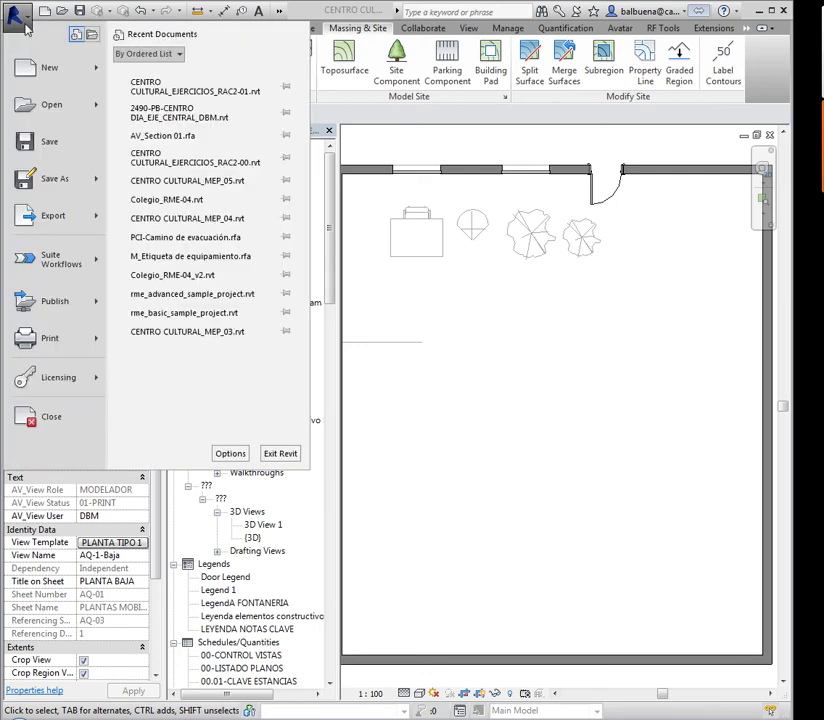
# In Options > Rendering, select the ArchVision Content Manager address and use Get More RPC.
pyautogui.click(238, 458)
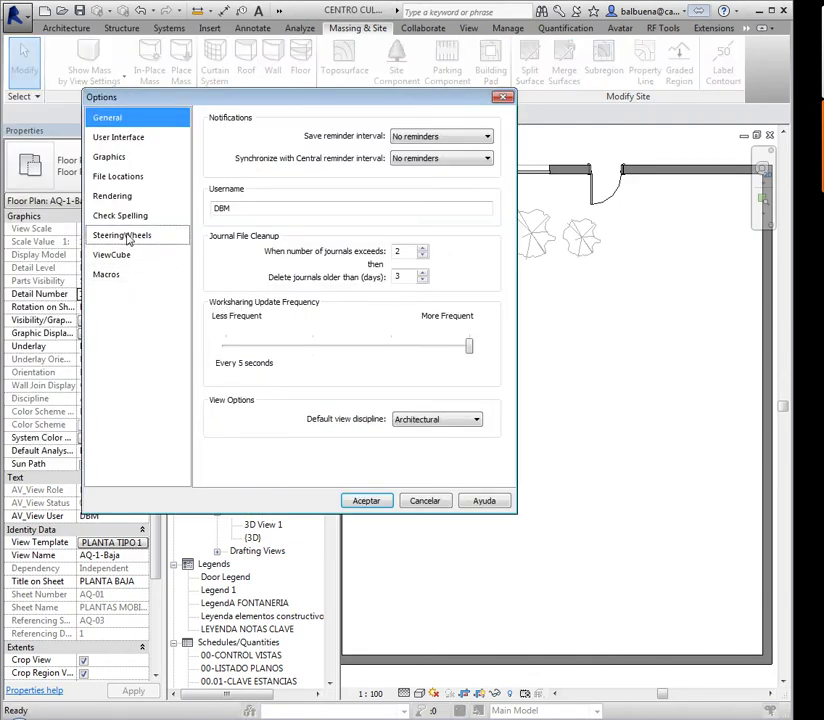
pyautogui.click(111, 198)
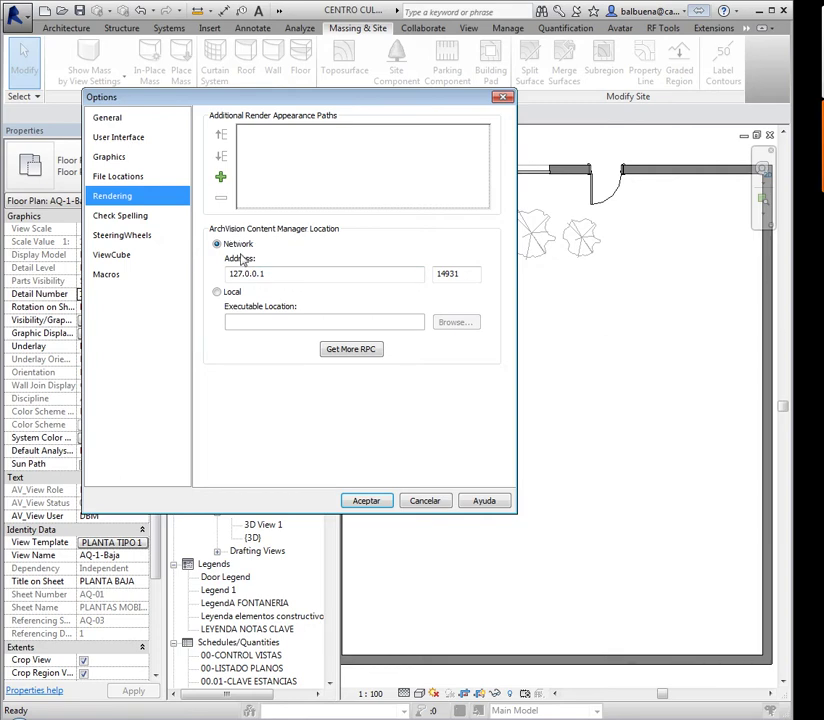
pyautogui.moveTo(305, 276); pyautogui.dragTo(213, 279)
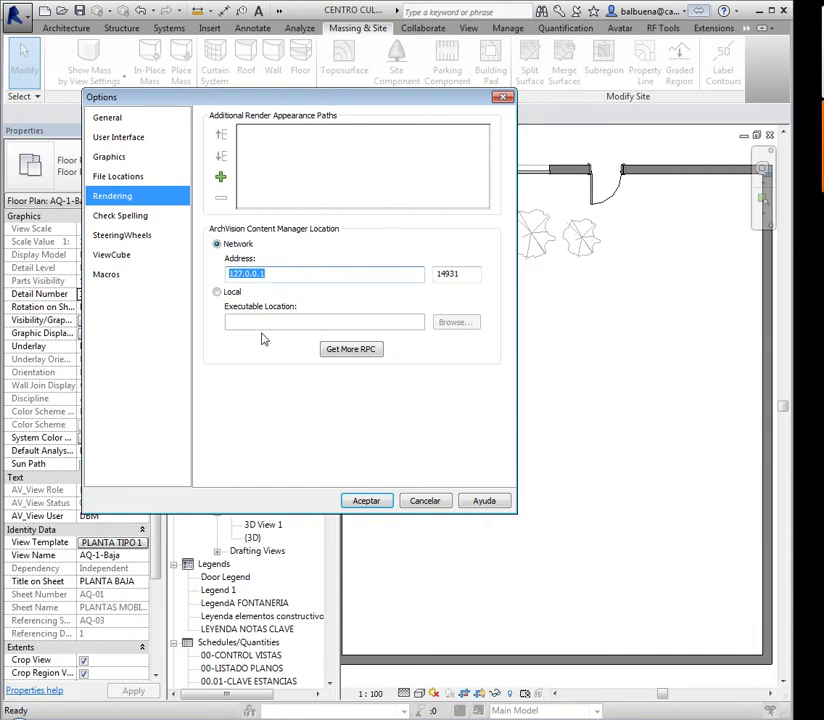
pyautogui.click(347, 352)
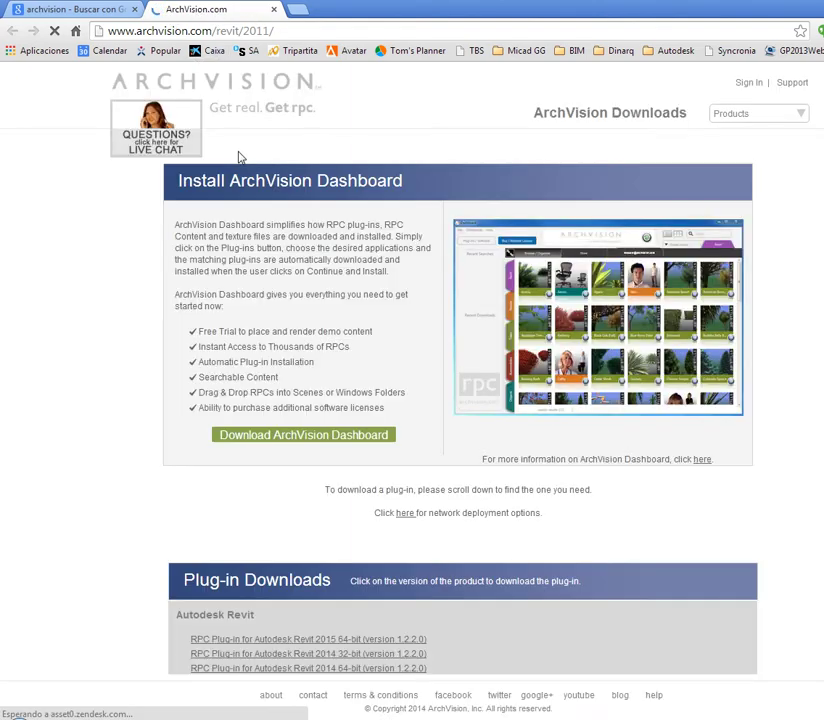
# Scroll through the ArchVision Plug-in Downloads list of Revit versions and back up.
pyautogui.scroll(-1, 340, 386)
pyautogui.scroll(-1, 346, 385)
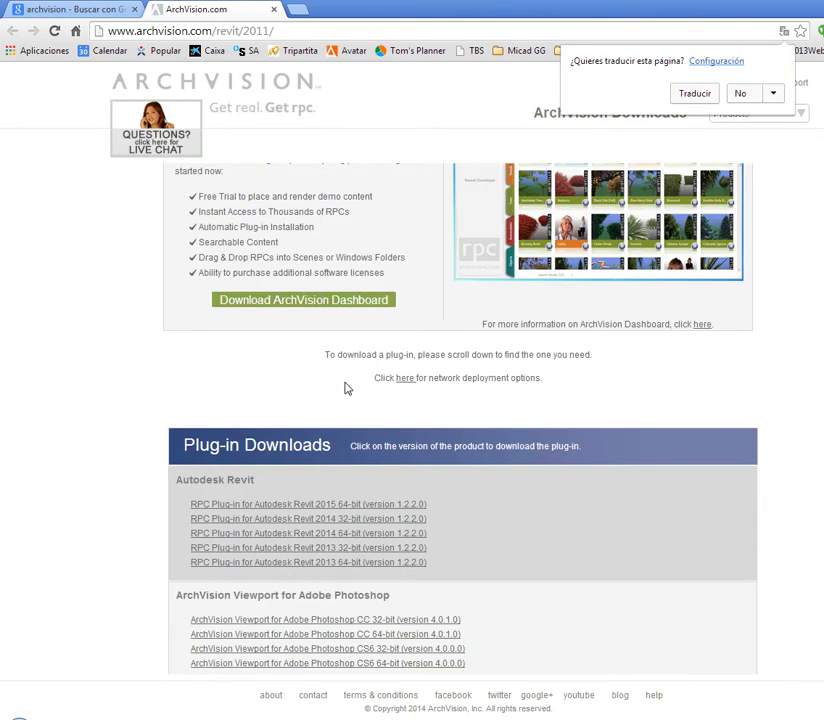
pyautogui.scroll(-1, 346, 388)
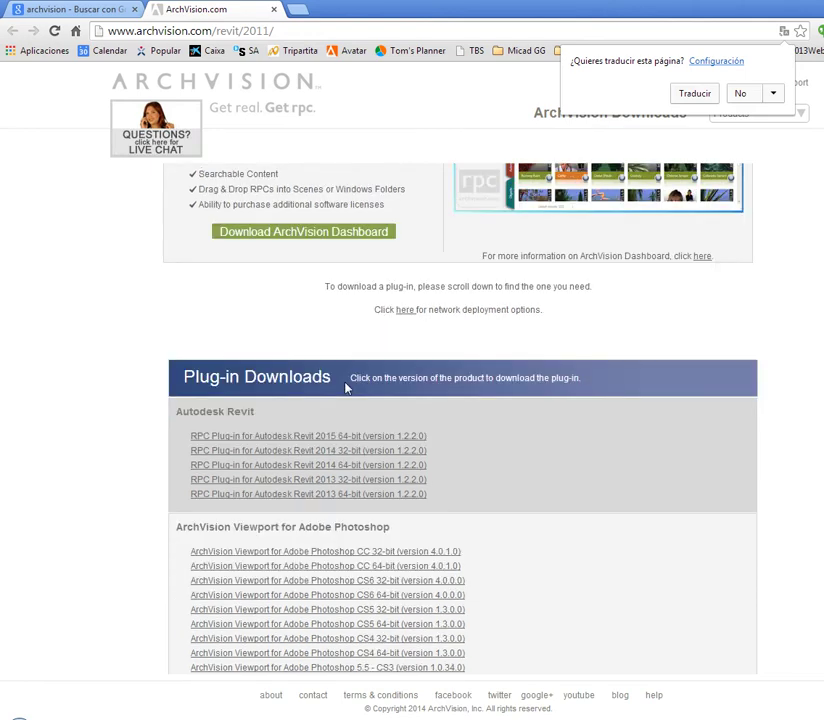
pyautogui.scroll(-1, 338, 388)
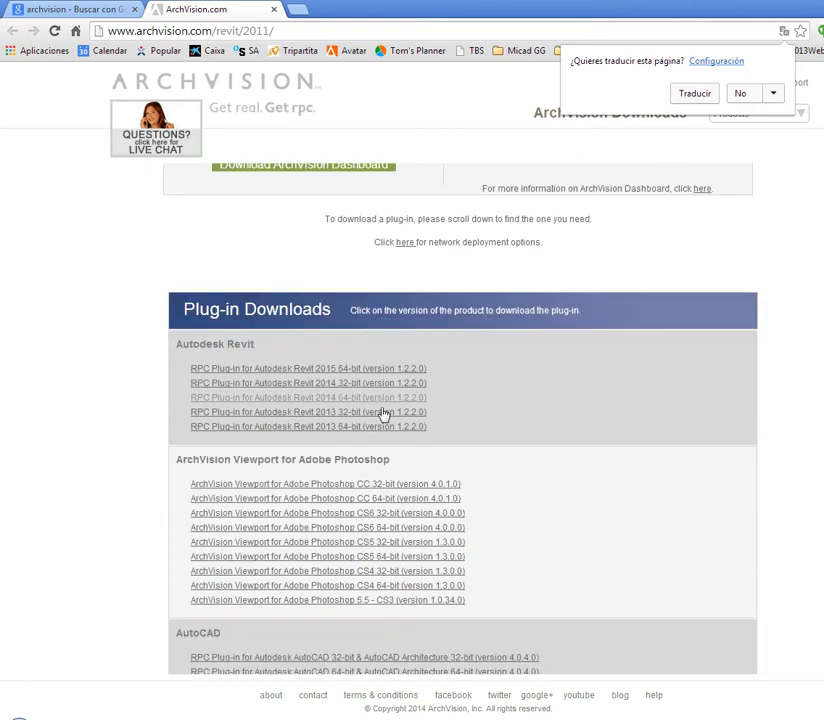
pyautogui.scroll(-2, 416, 482)
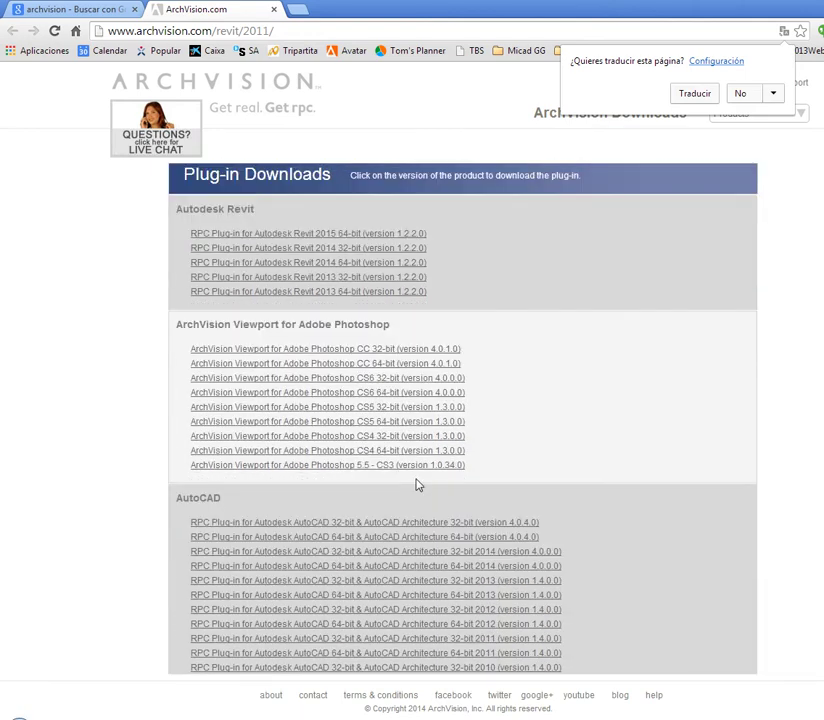
pyautogui.scroll(-2, 445, 478)
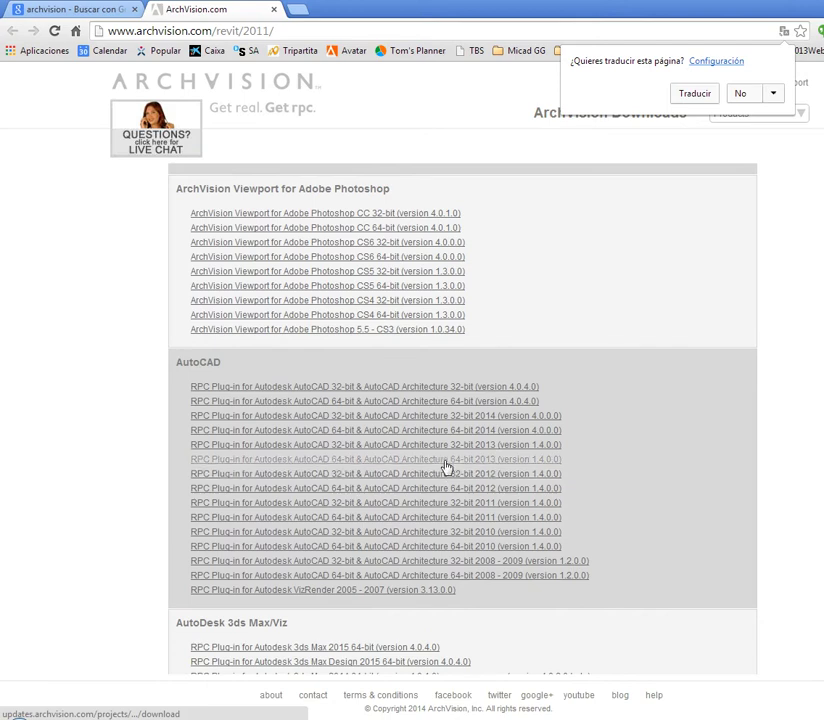
pyautogui.scroll(3, 445, 468)
pyautogui.scroll(4, 450, 490)
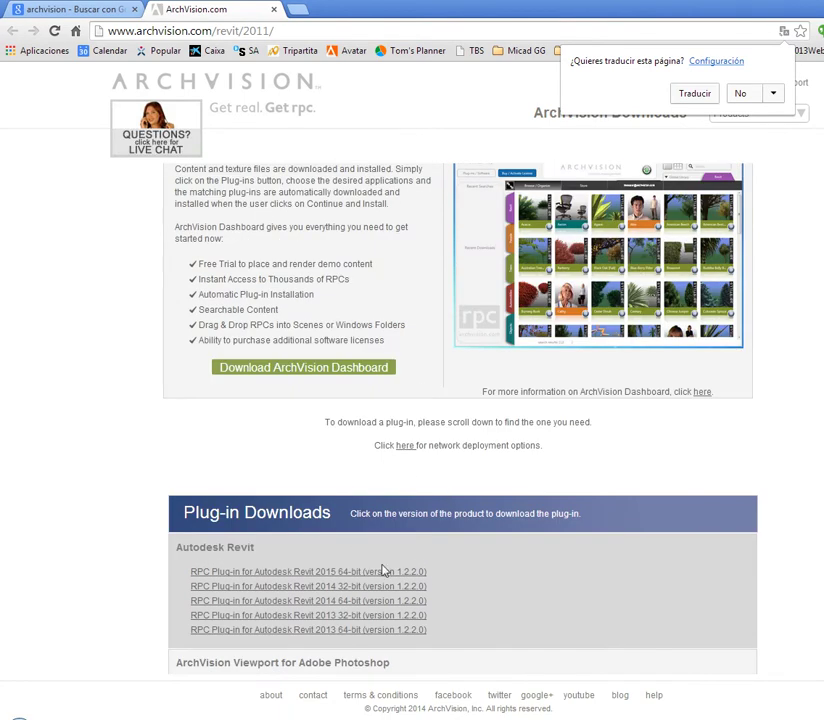
pyautogui.scroll(1, 436, 537)
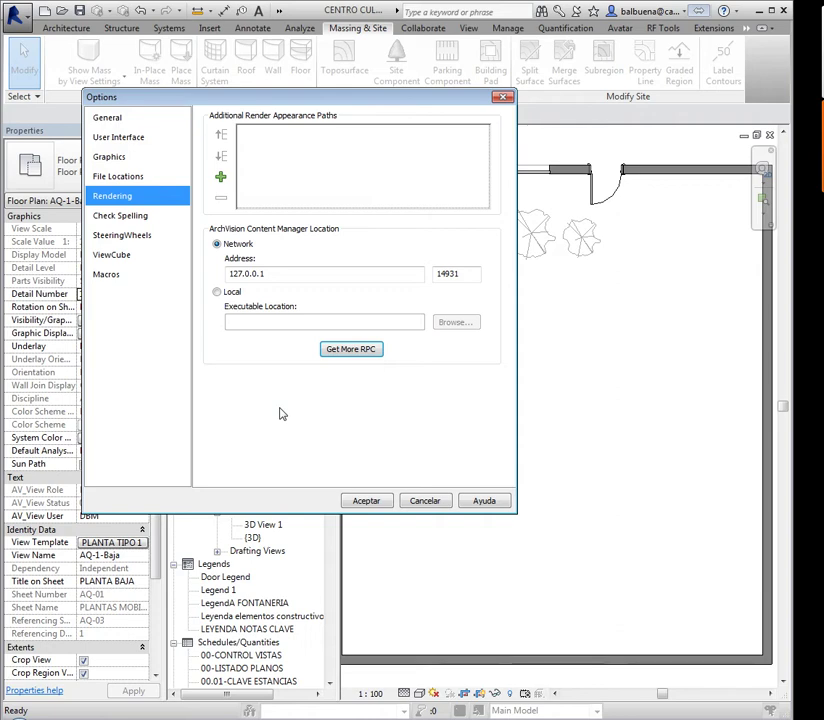
# Accept the Options dialog with Aceptar and open the {3D} view from the Project Browser.
pyautogui.click(374, 501)
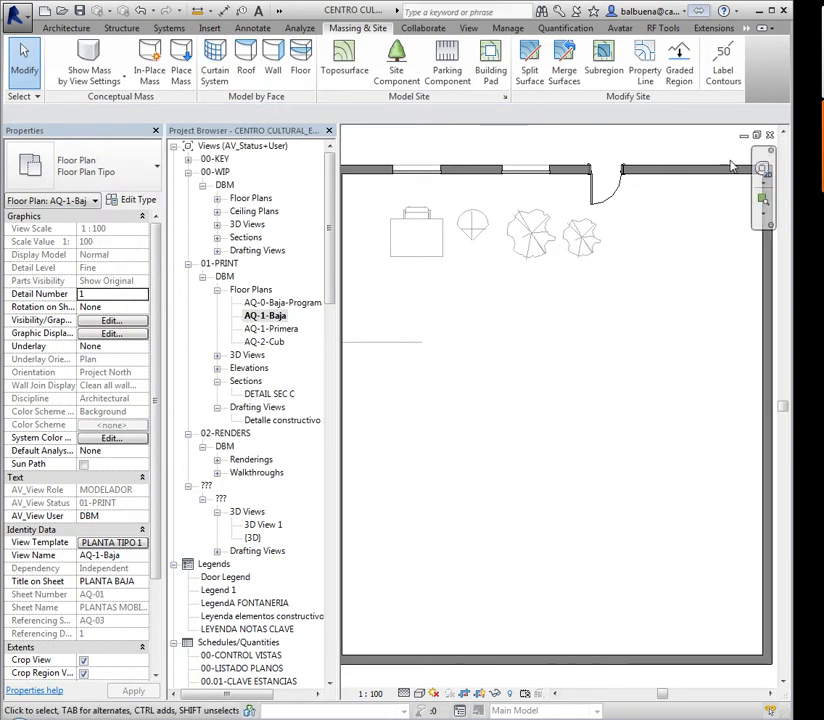
pyautogui.doubleClick(253, 537)
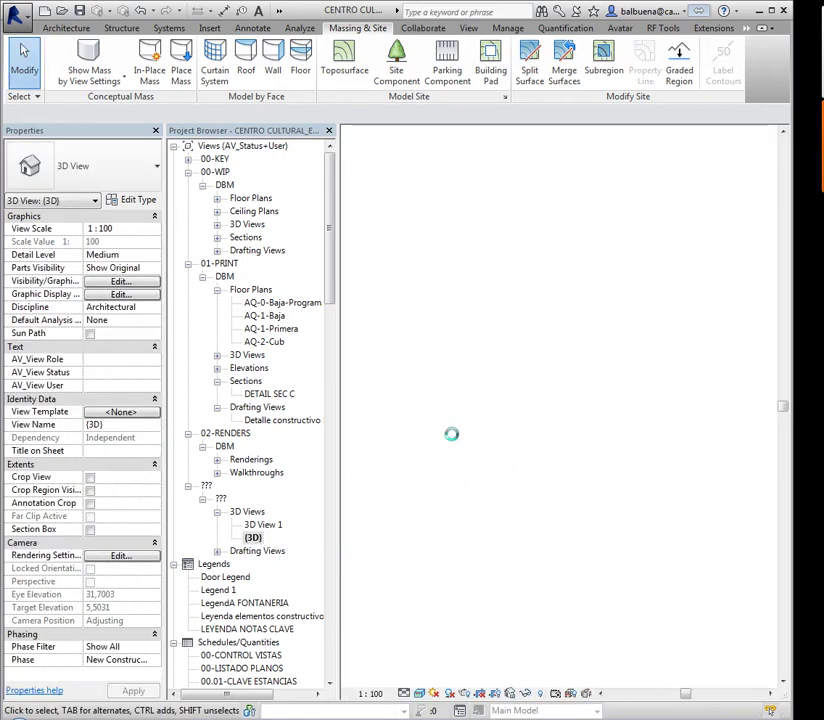
# Zoom and pan around the 3D scene, then select the RPC Male LaRon by the desk.
pyautogui.doubleClick(264, 524)
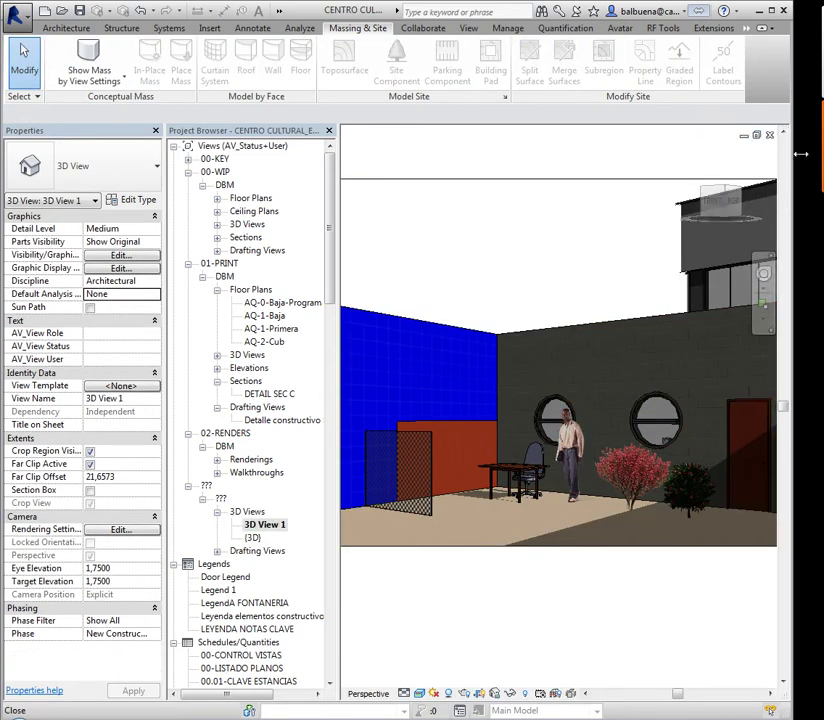
pyautogui.click(770, 134)
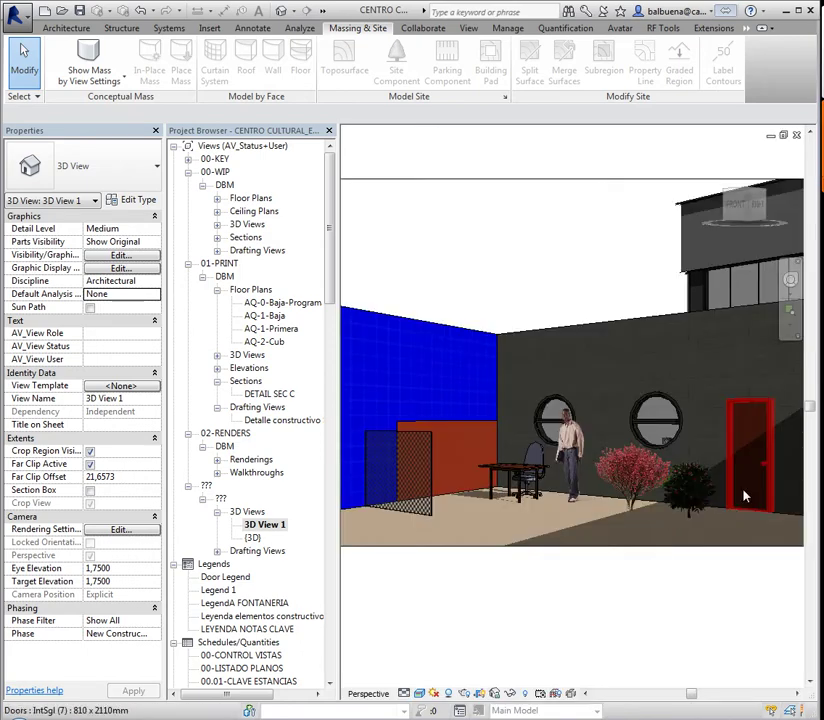
pyautogui.scroll(5, 705, 500)
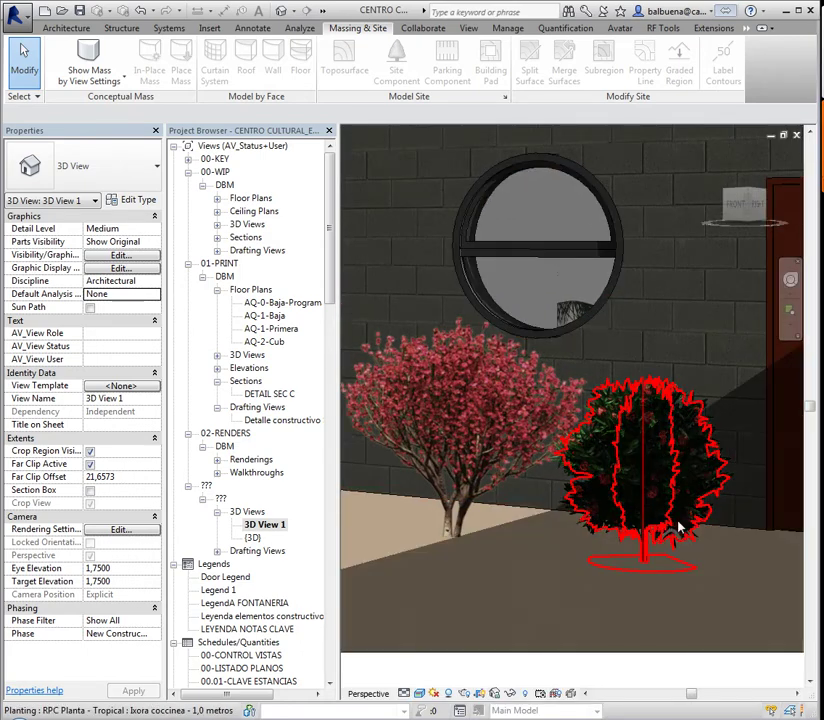
pyautogui.scroll(3, 690, 535)
pyautogui.scroll(2, 697, 540)
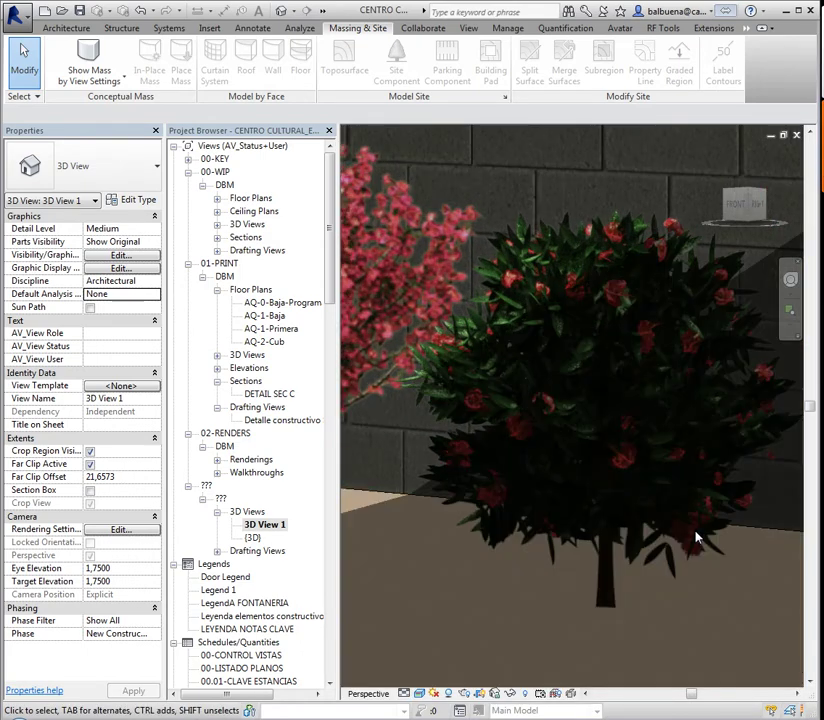
pyautogui.scroll(-5, 690, 537)
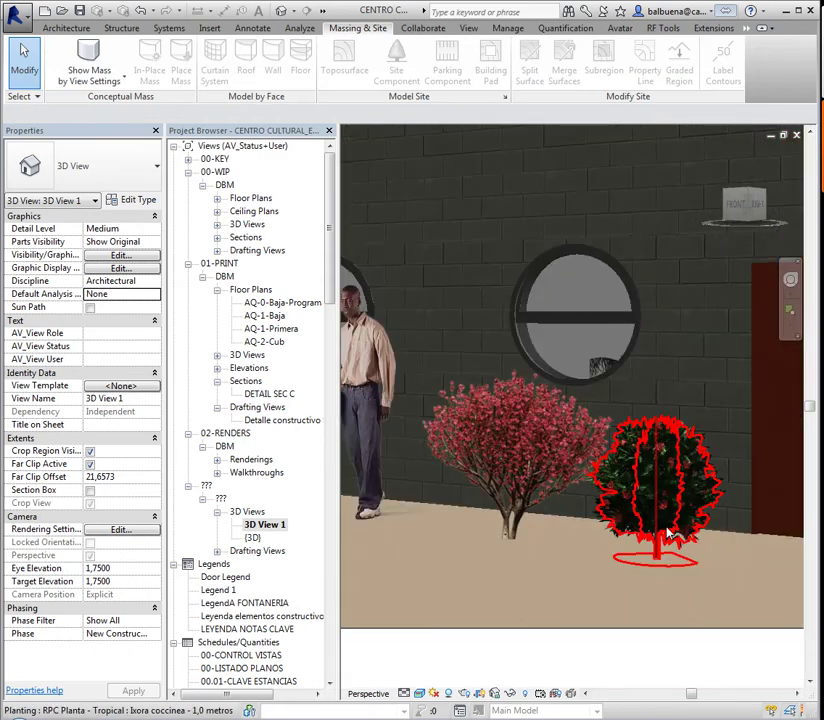
pyautogui.scroll(-5, 640, 512)
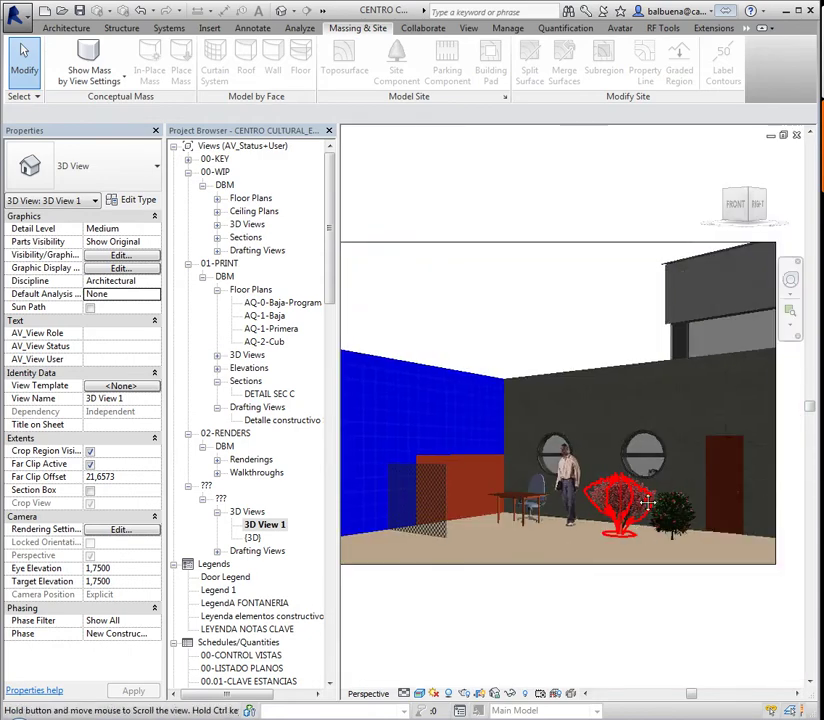
pyautogui.moveTo(647, 508); pyautogui.dragTo(649, 518, button='middle')
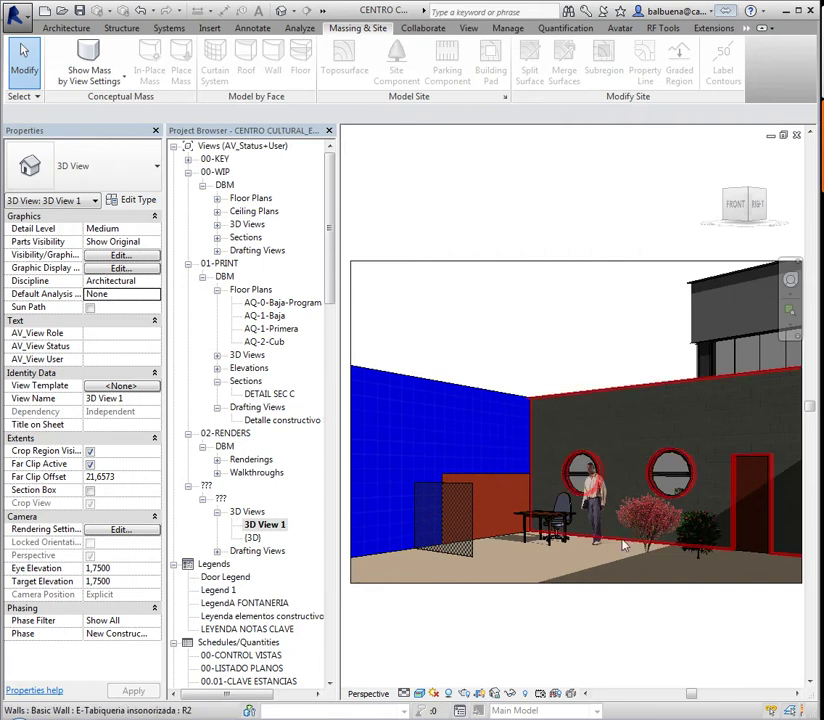
pyautogui.scroll(2, 601, 543)
pyautogui.scroll(2, 601, 543)
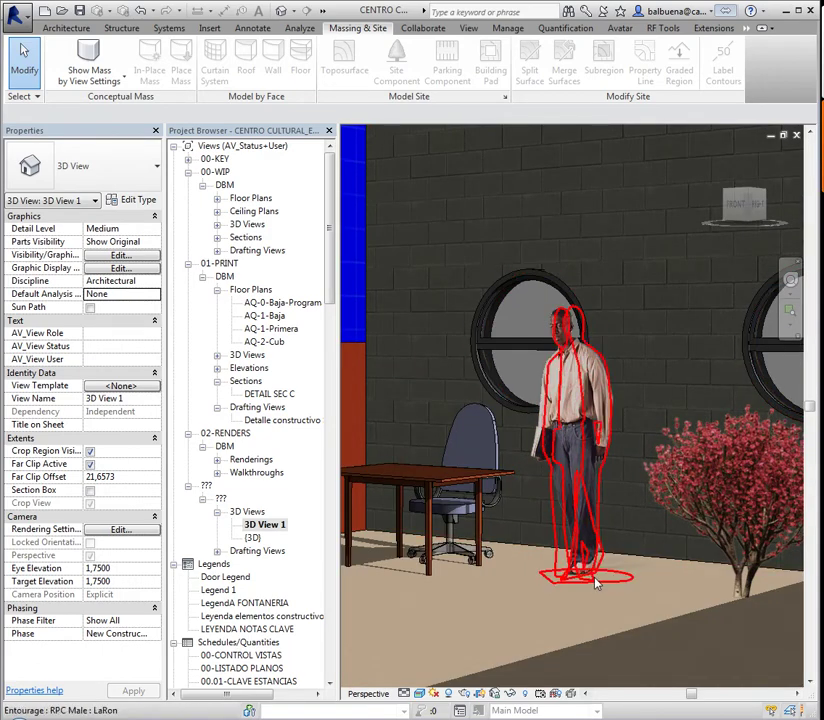
pyautogui.click(596, 583)
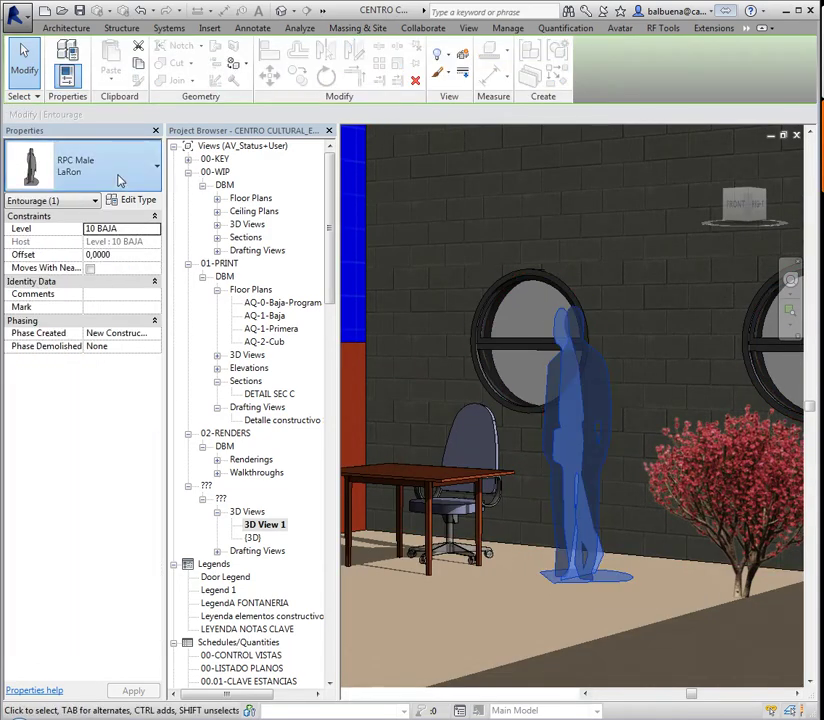
# Duplicate the LaRon person type as a new type named Ramon.
pyautogui.click(118, 179)
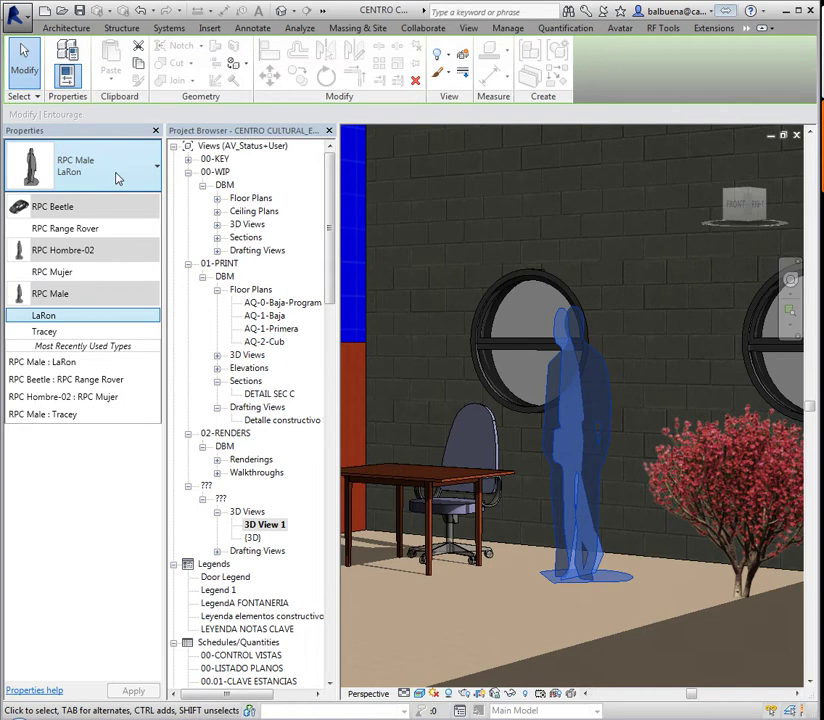
pyautogui.click(118, 179)
pyautogui.click(140, 199)
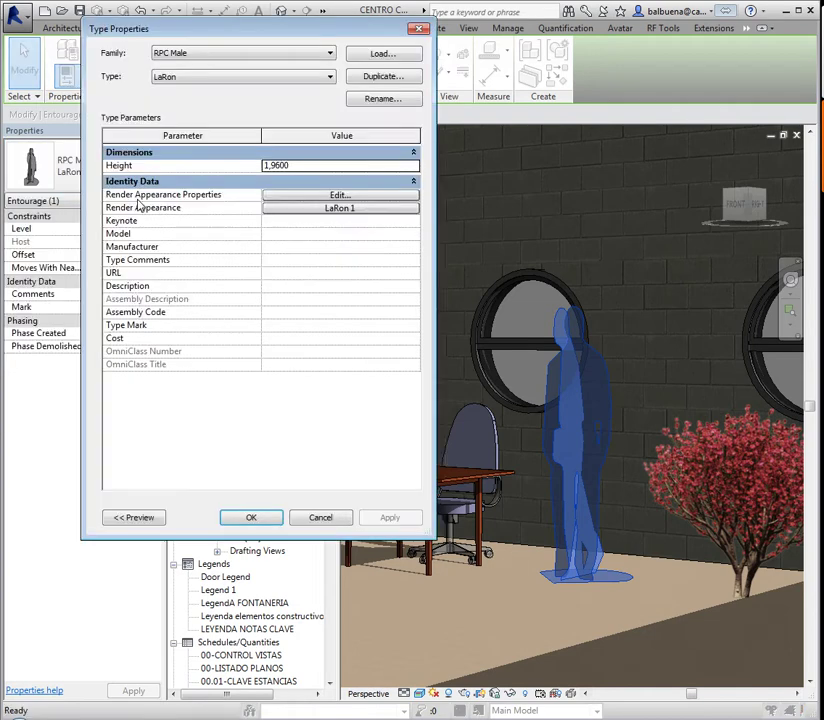
pyautogui.click(352, 78)
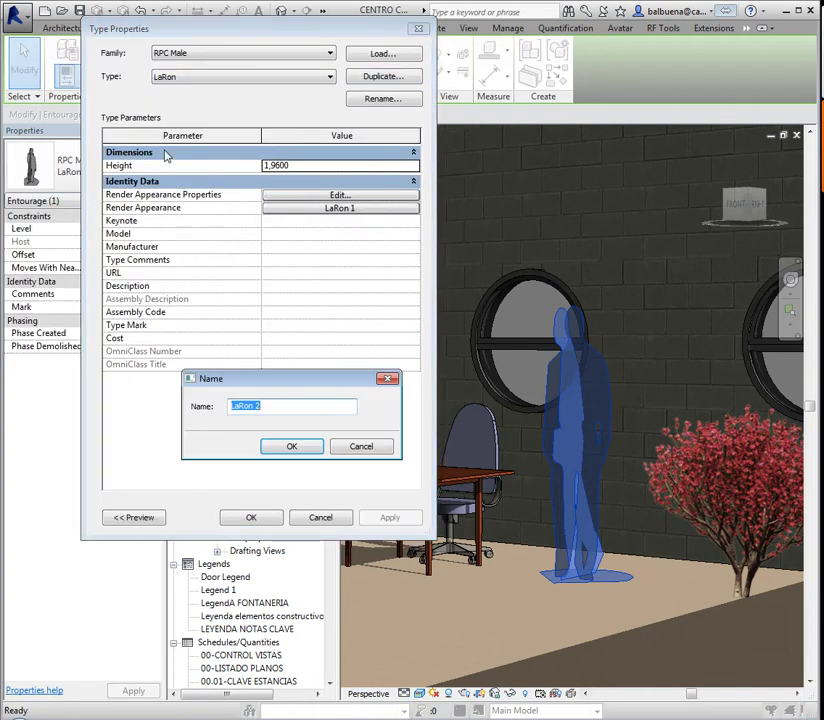
pyautogui.write('Ramon')
pyautogui.click(290, 445)
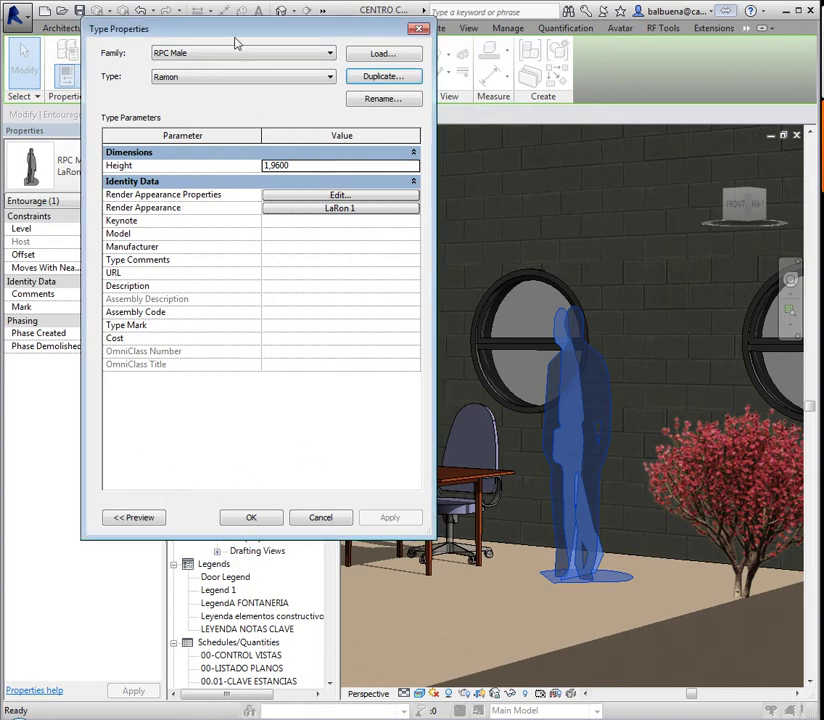
# Review the Ramon type's Height 1,9600 and its render appearance settings.
pyautogui.moveTo(308, 34); pyautogui.dragTo(429, 86)
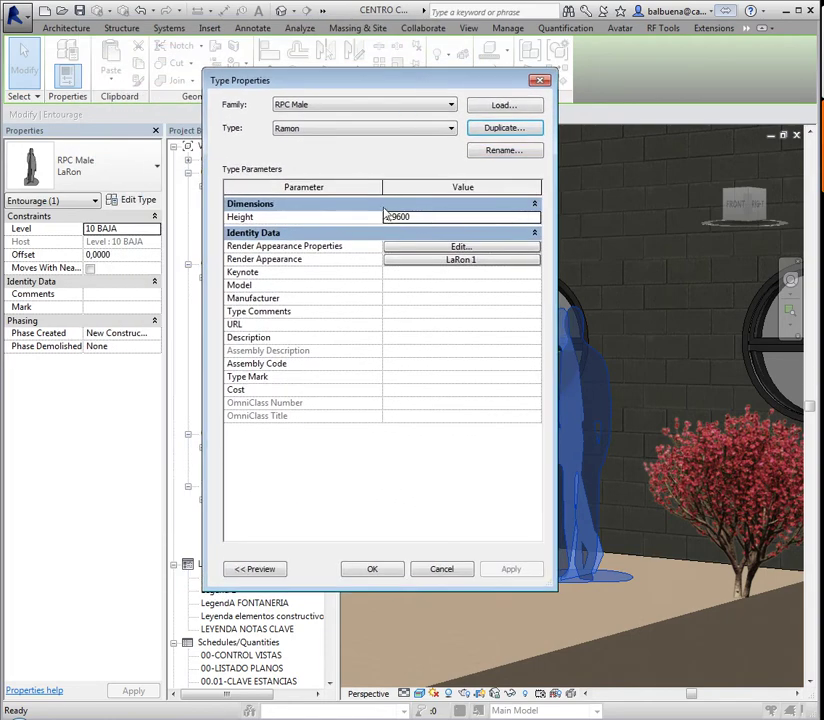
pyautogui.click(436, 222)
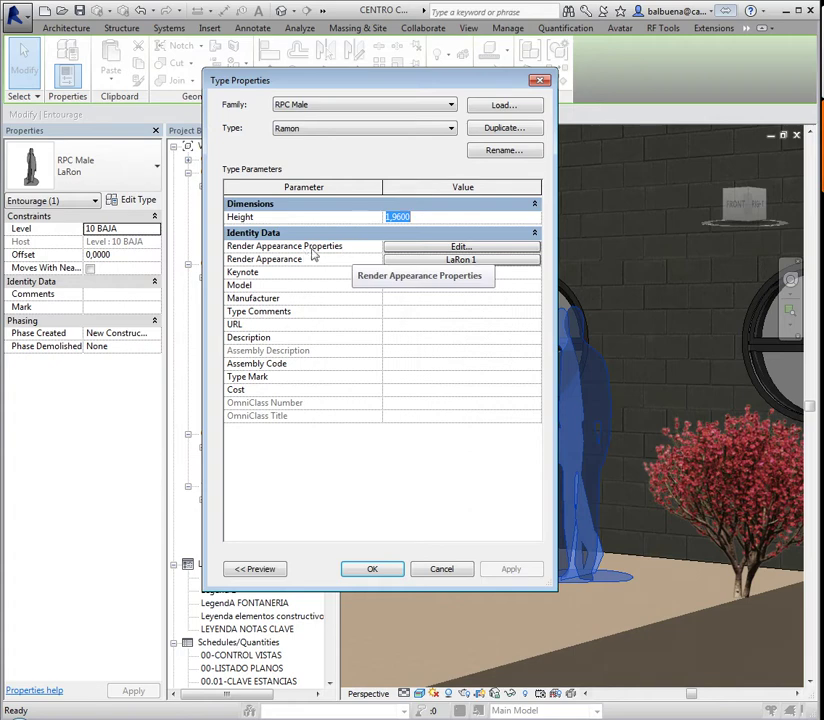
pyautogui.click(460, 246)
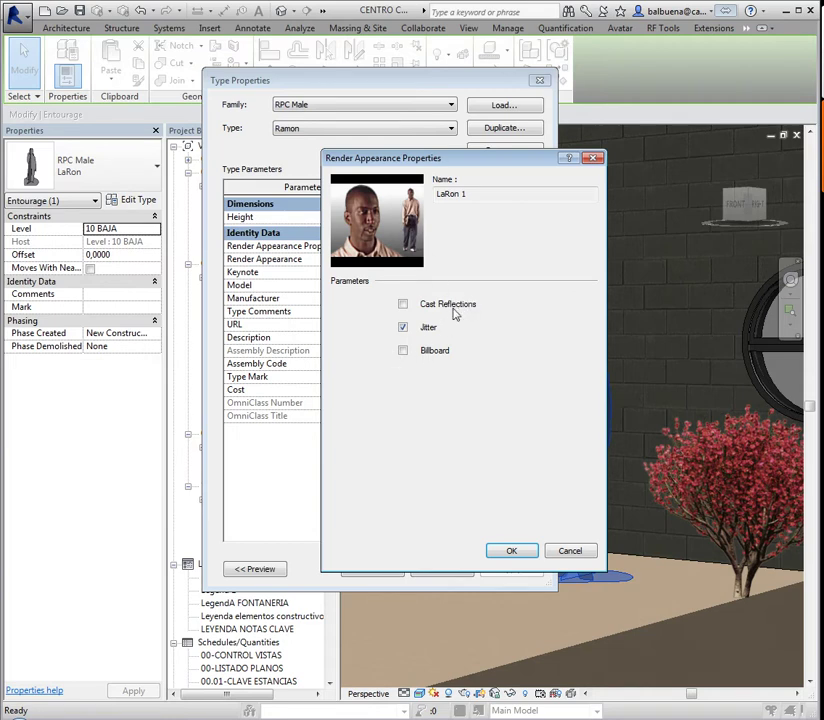
pyautogui.click(594, 159)
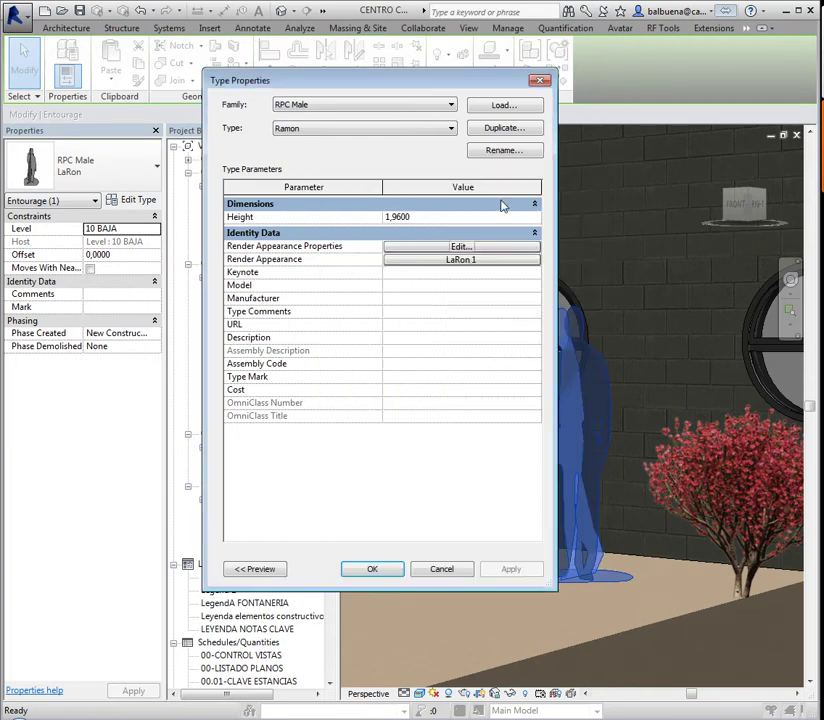
# Browse the render appearance library, filtering People [Business-Asian] and [Business-Hispanic] before showing all.
pyautogui.click(457, 260)
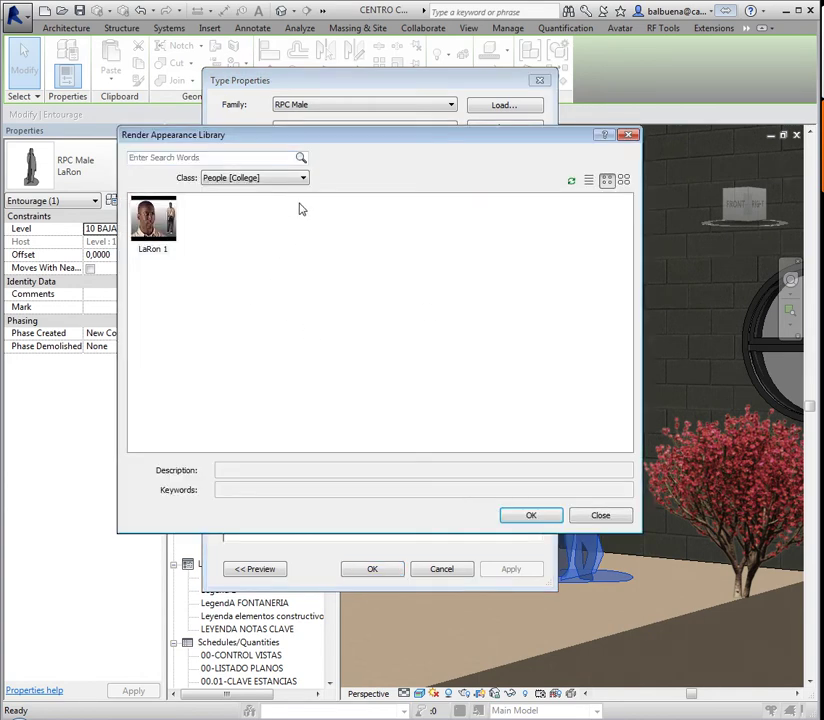
pyautogui.click(252, 160)
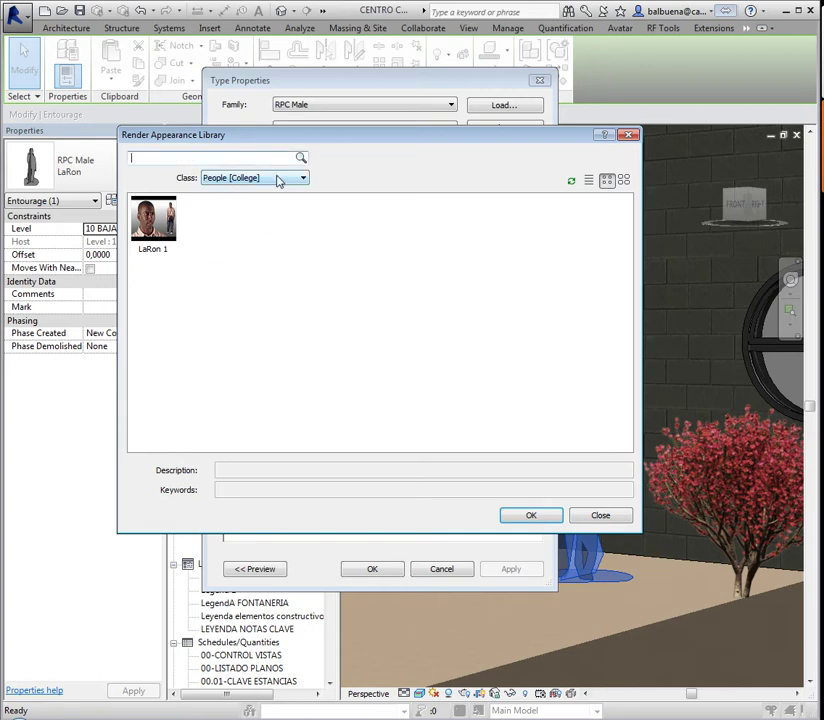
pyautogui.click(287, 180)
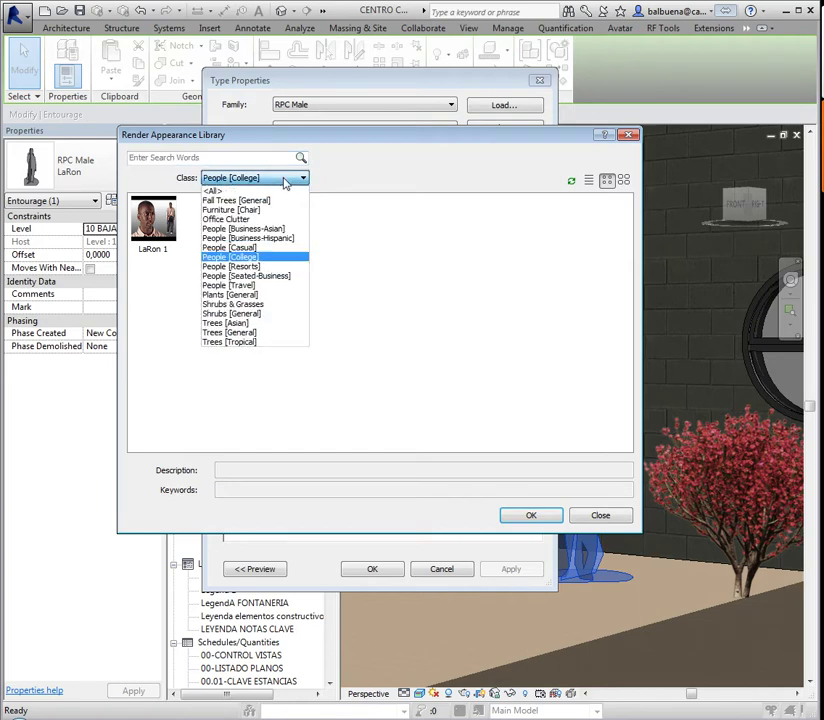
pyautogui.click(237, 191)
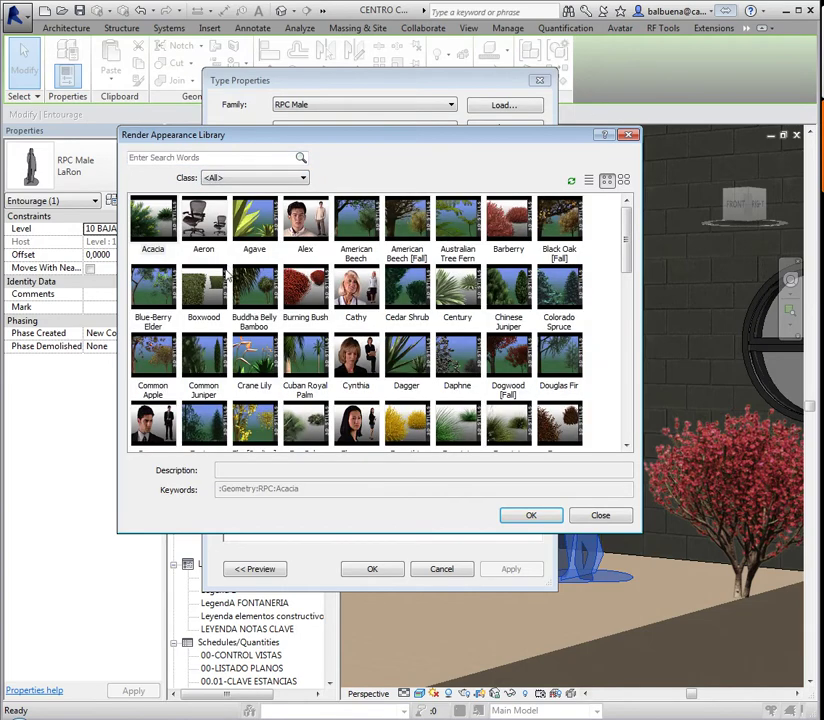
pyautogui.click(277, 179)
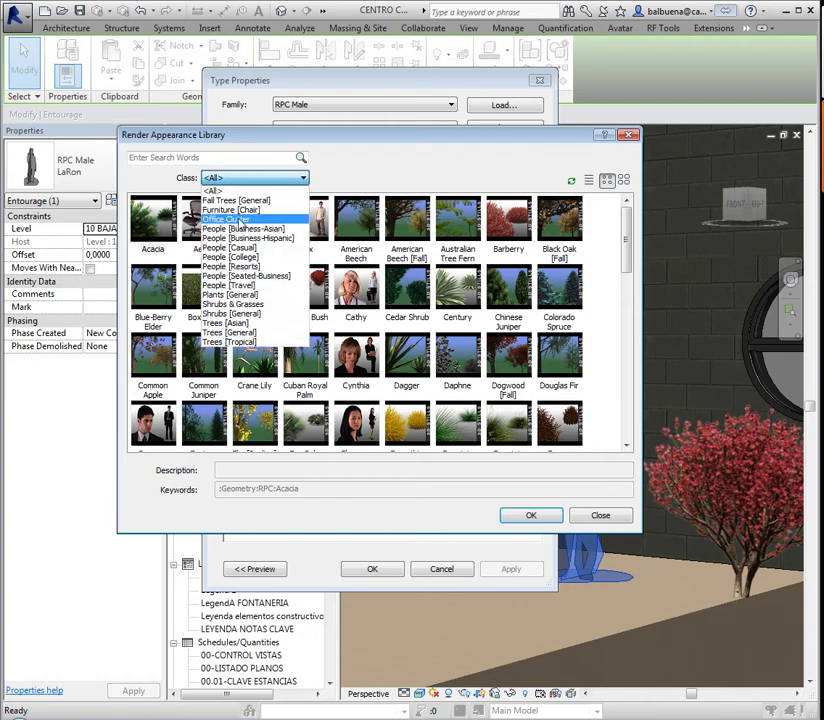
pyautogui.click(268, 229)
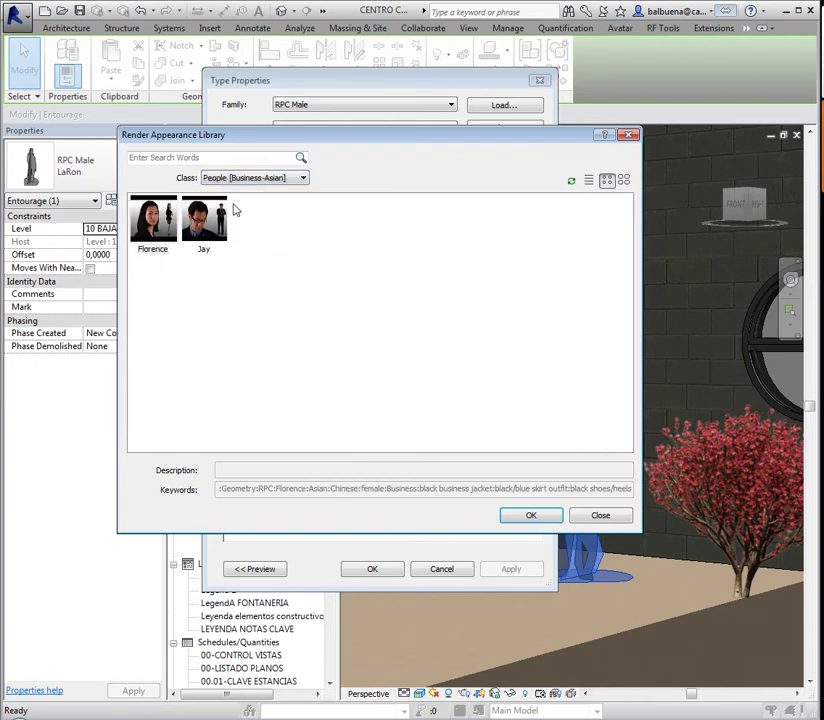
pyautogui.click(245, 178)
pyautogui.click(248, 238)
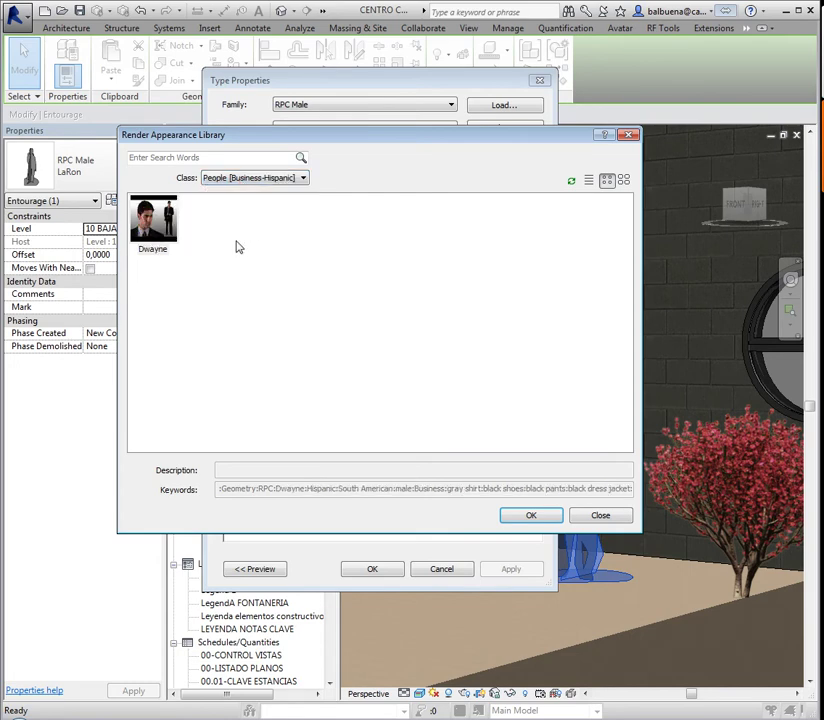
pyautogui.click(222, 177)
pyautogui.click(213, 190)
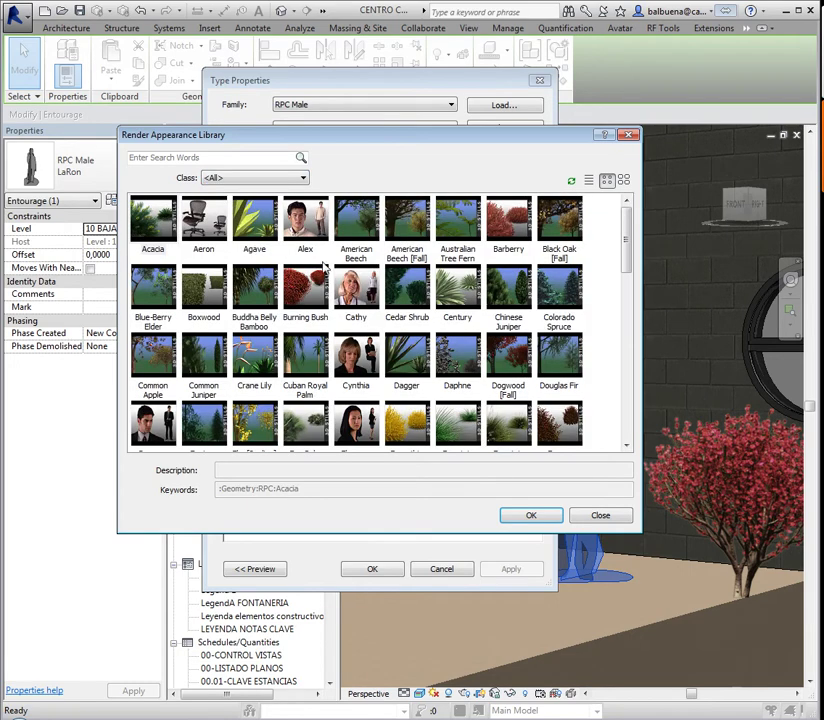
# Preview Cathy, Dwayne and LaRon 1, then apply Dwayne as the render appearance.
pyautogui.click(352, 288)
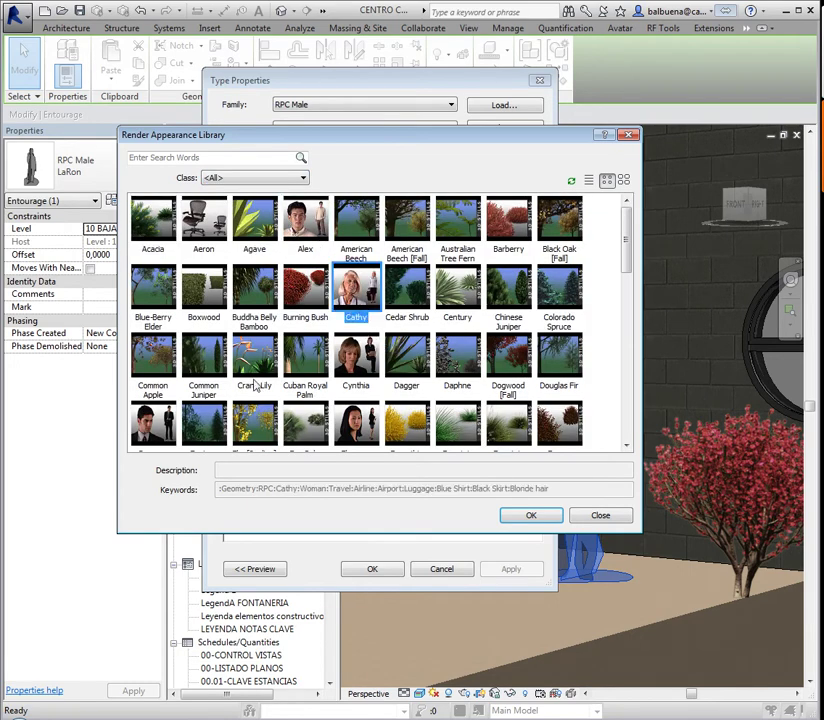
pyautogui.click(156, 424)
pyautogui.moveTo(625, 239); pyautogui.dragTo(634, 365)
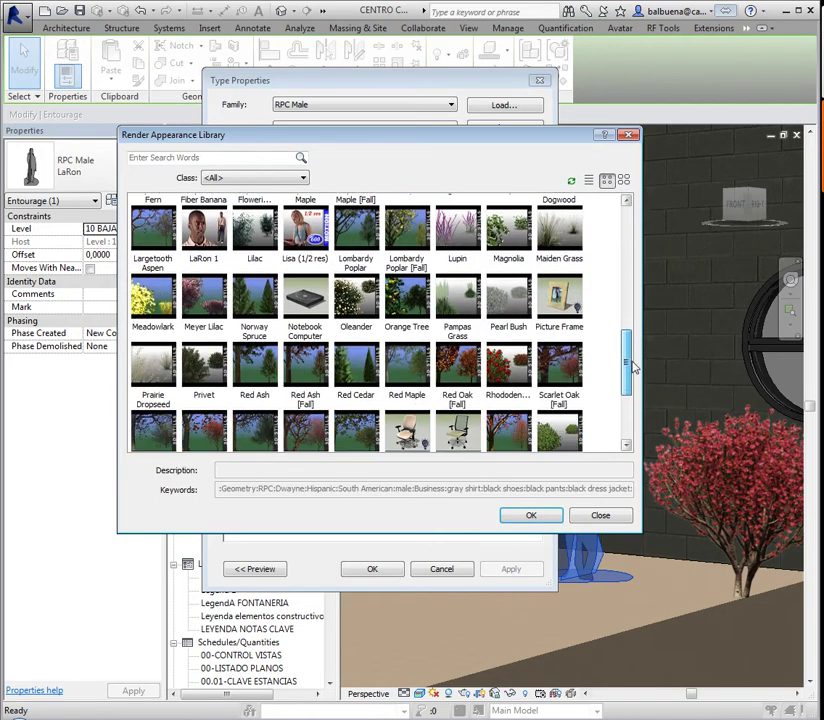
pyautogui.click(217, 248)
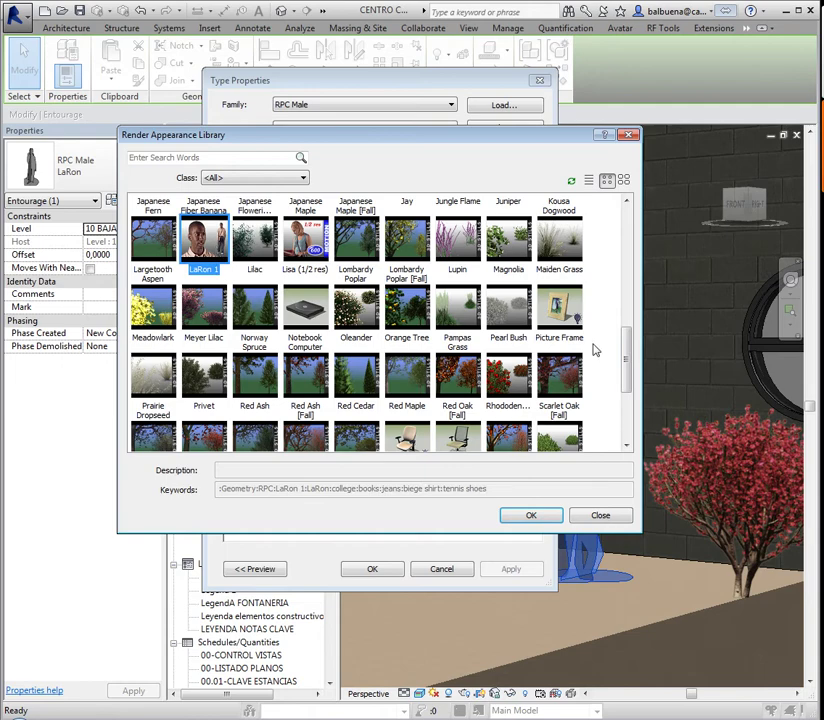
pyautogui.moveTo(631, 360)
pyautogui.mouseDown()
pyautogui.moveTo(631, 418)
pyautogui.moveTo(627, 226)
pyautogui.mouseUp()
pyautogui.click(143, 432)
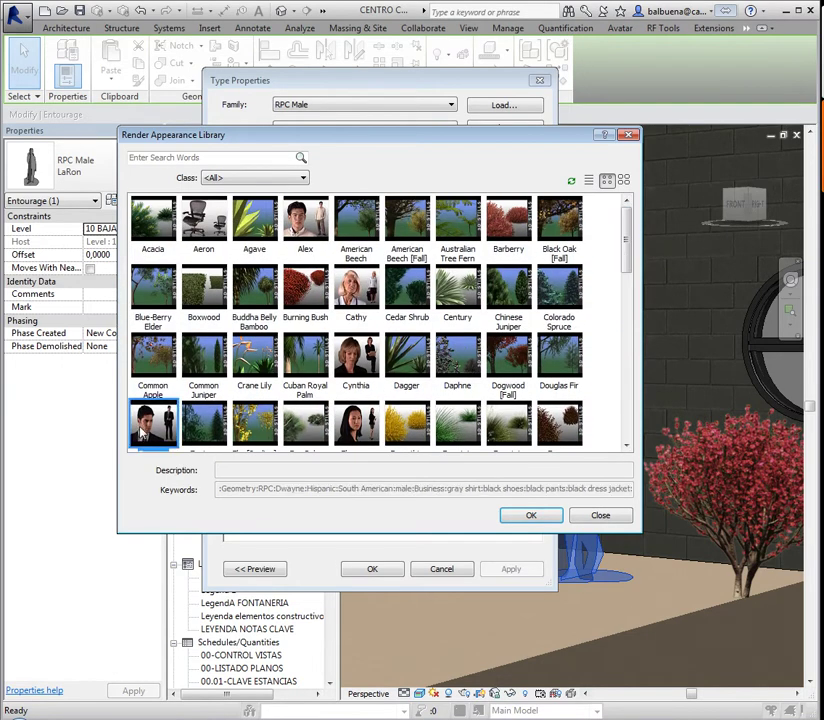
pyautogui.click(531, 515)
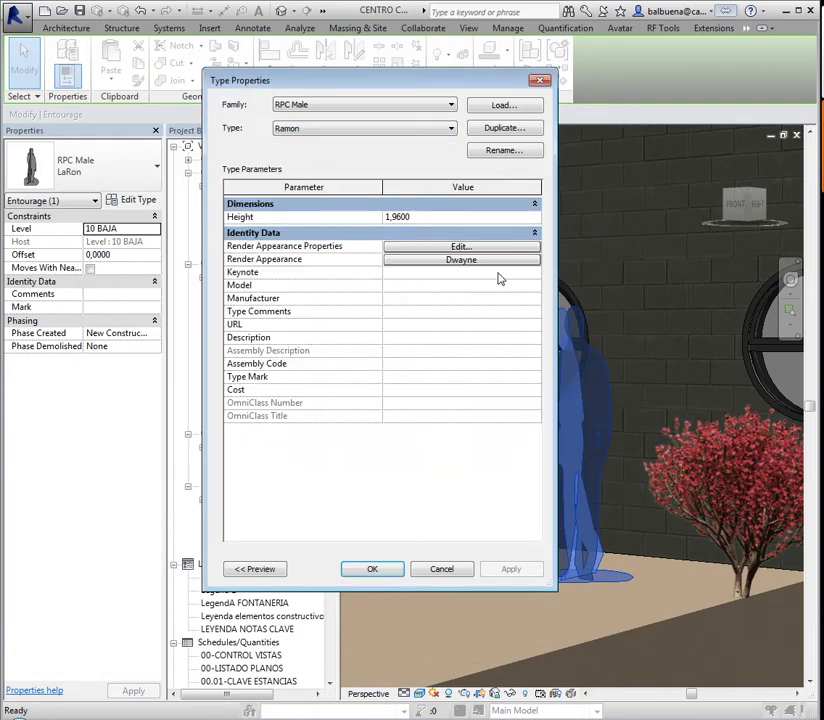
# Confirm the Ramon type changes and select the tropical paper-bark tree beside the wall.
pyautogui.click(372, 568)
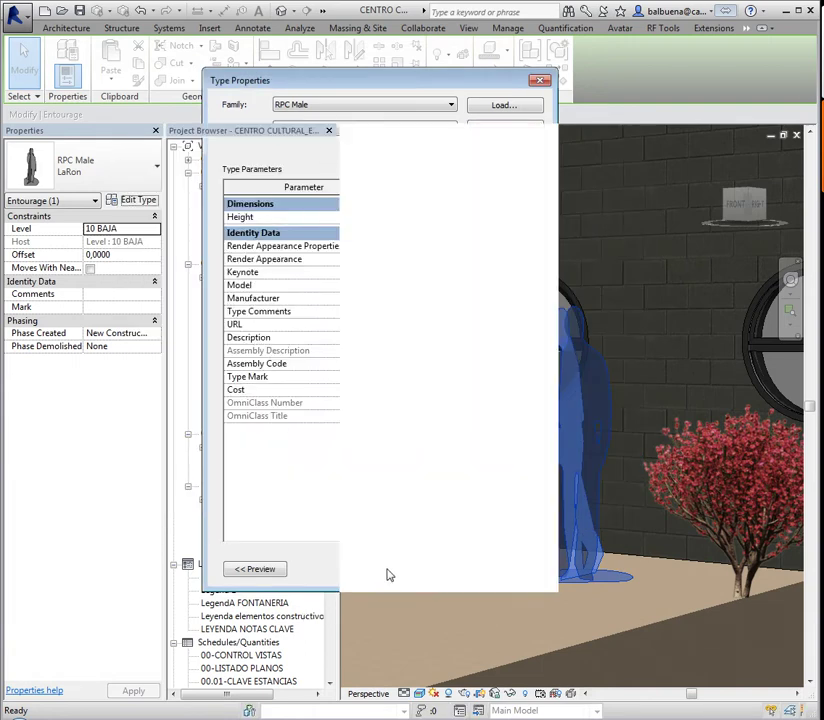
pyautogui.press('Escape')
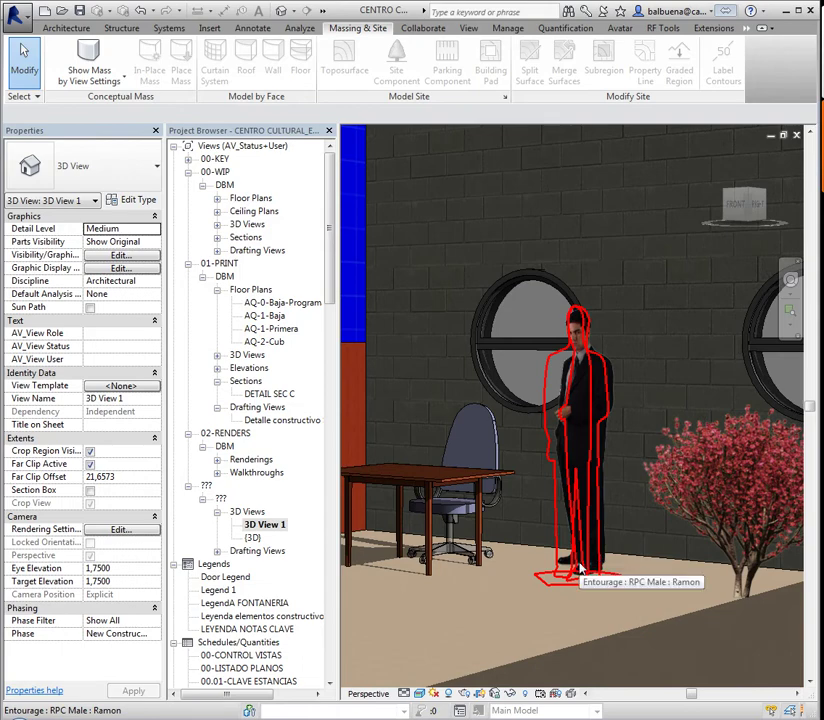
pyautogui.click(753, 605)
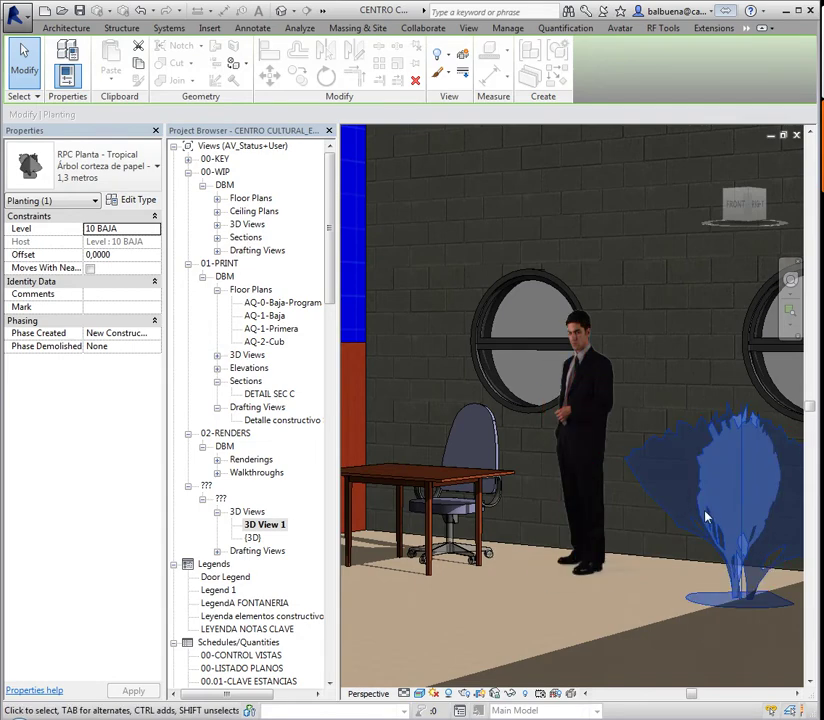
# Duplicate the paper-bark tree type as 'Árbol corteza de papel - 3 metros'.
pyautogui.moveTo(695, 447); pyautogui.dragTo(615, 541, button='middle')
pyautogui.scroll(2, 620, 530)
pyautogui.scroll(1, 620, 530)
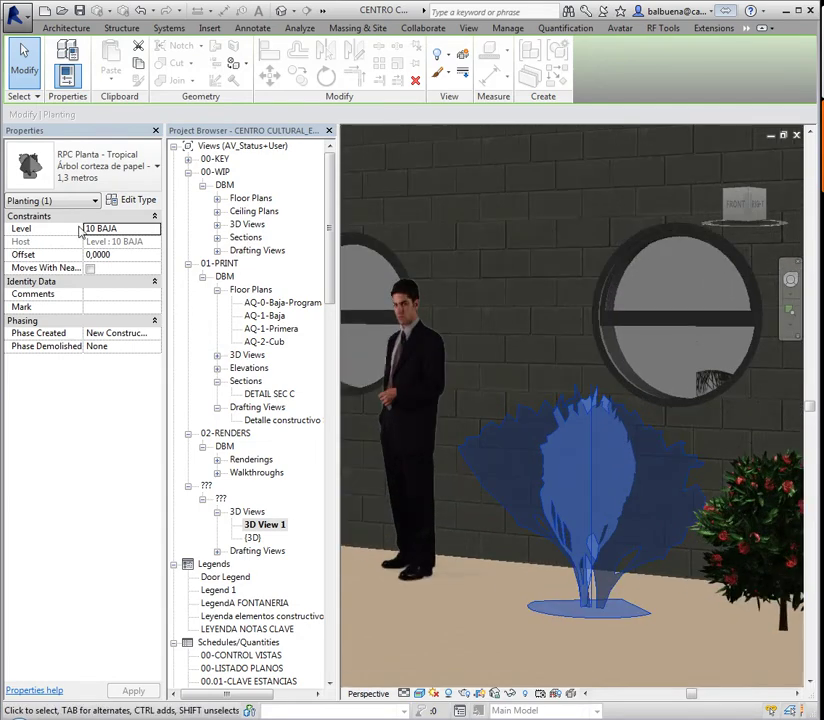
pyautogui.click(133, 200)
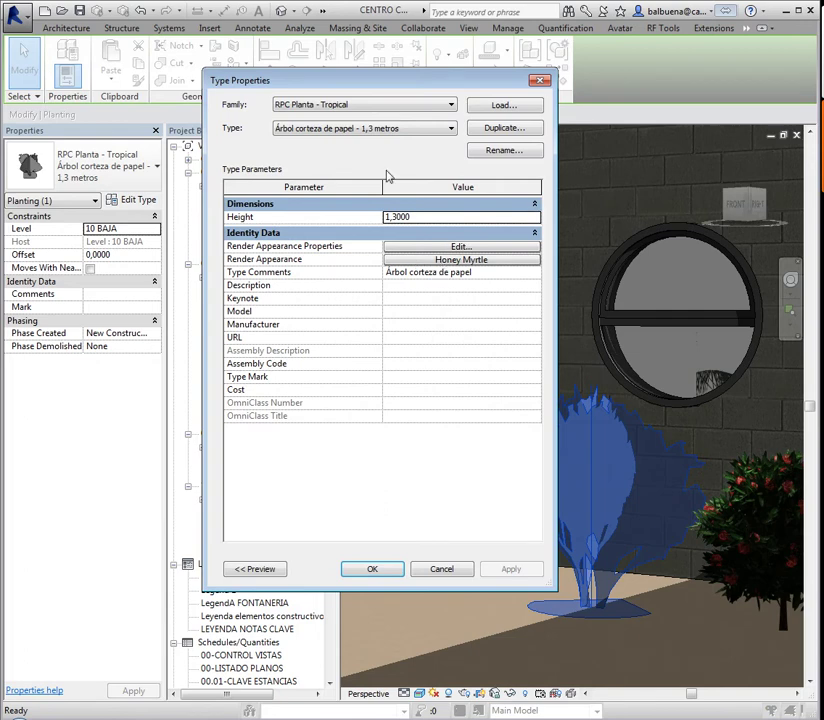
pyautogui.click(424, 132)
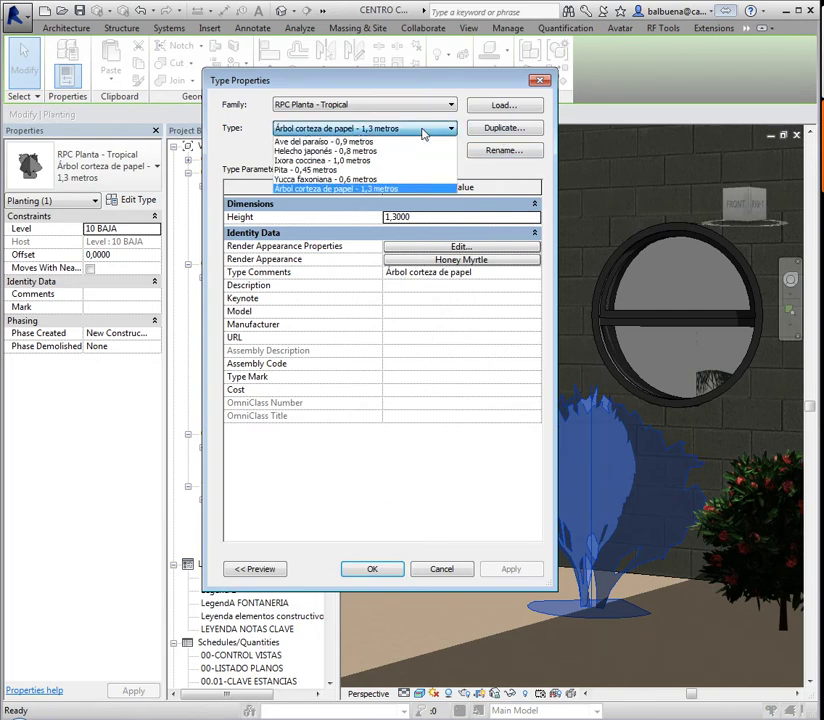
pyautogui.click(424, 131)
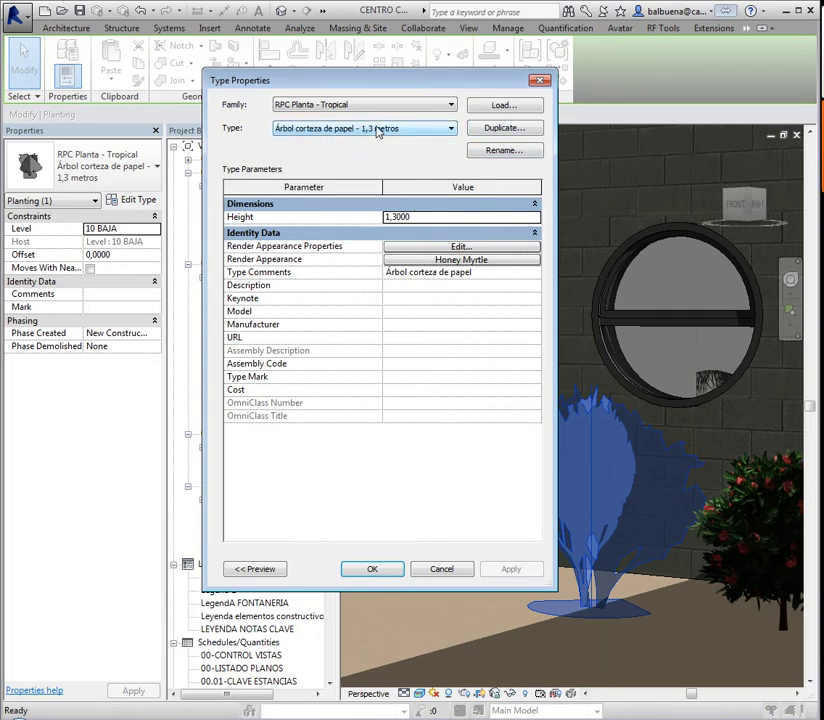
pyautogui.click(493, 130)
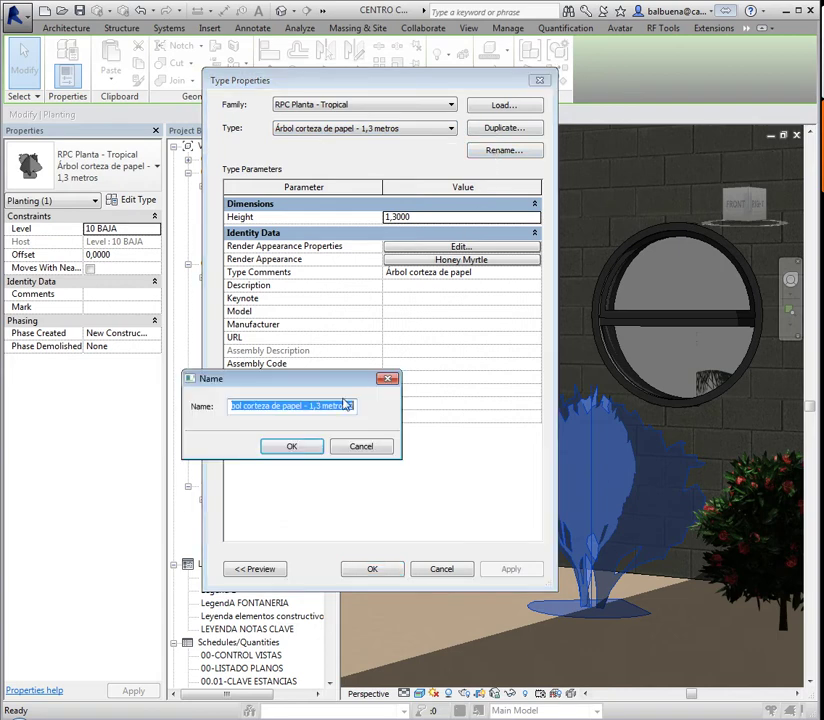
pyautogui.click(319, 406)
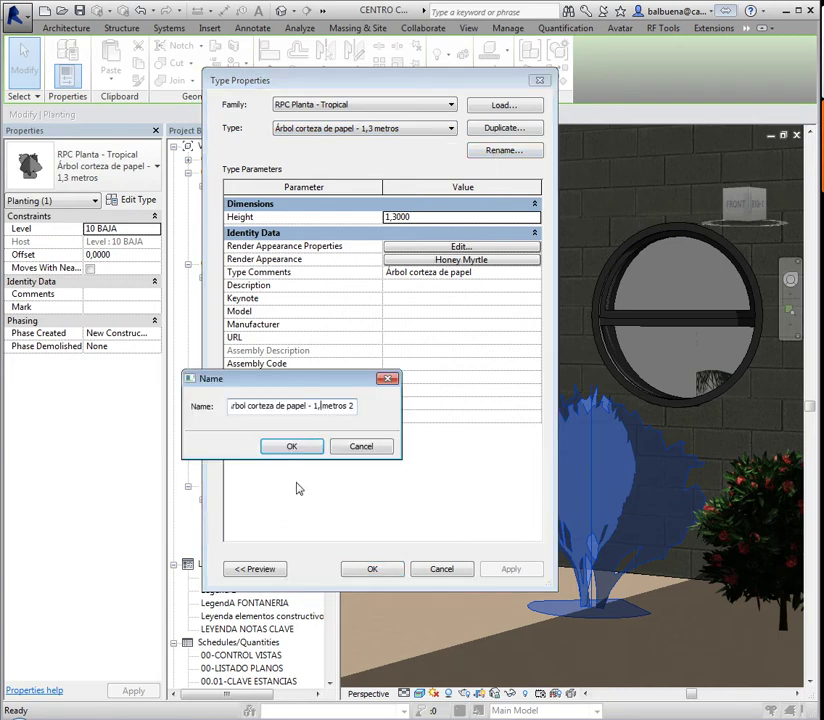
pyautogui.press('BackSpace')
pyautogui.press('BackSpace')
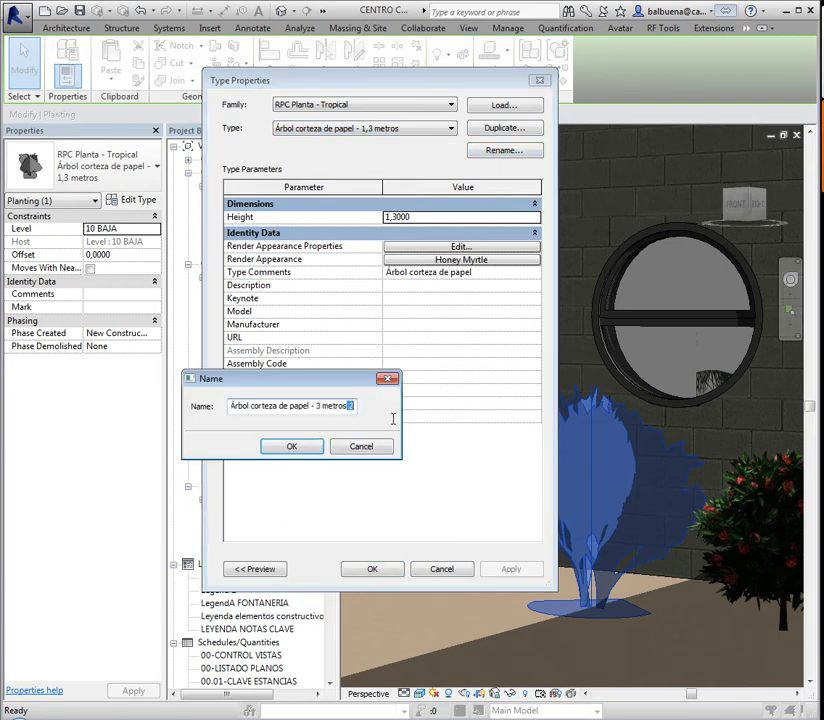
pyautogui.press('BackSpace')
pyautogui.click(316, 447)
# Set the new type's Height to 3, apply it to the tree and deselect it.
pyautogui.click(422, 219)
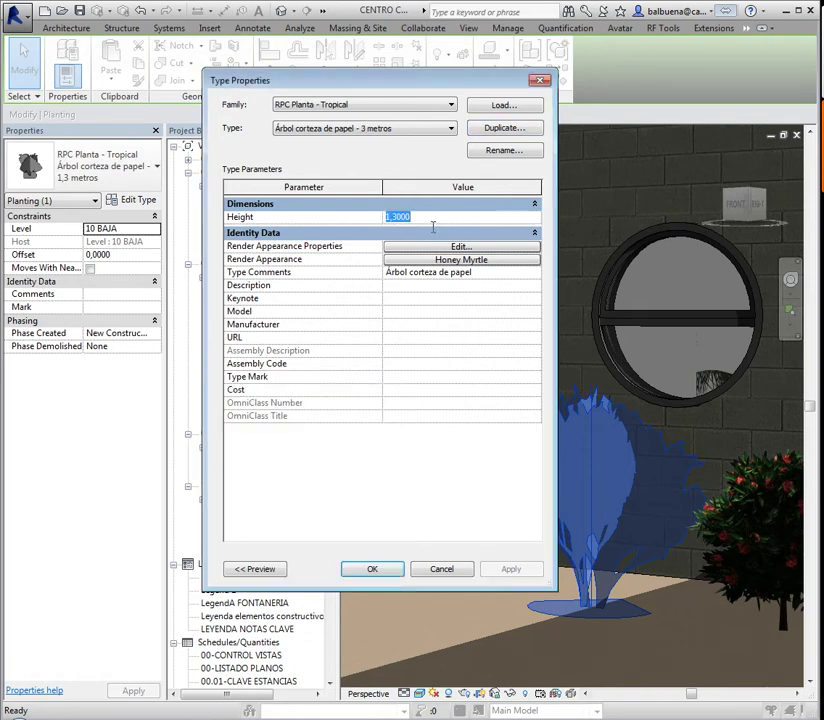
pyautogui.write('3')
pyautogui.press('Return')
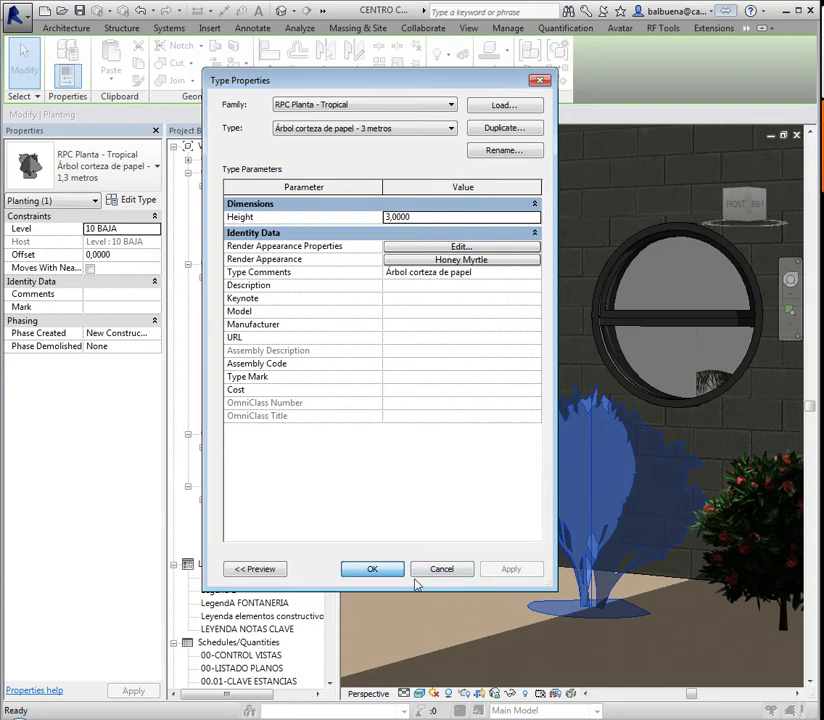
pyautogui.press('Return')
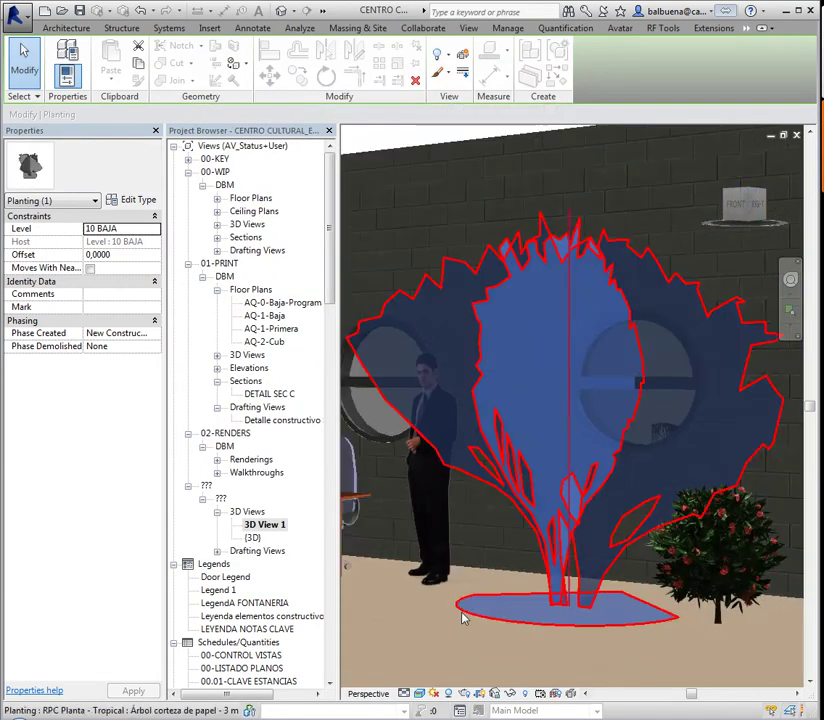
pyautogui.press('Escape')
# Switch the tree back to 'Árbol corteza de papel - 1,3 metros' and show its type properties.
pyautogui.scroll(-3, 530, 563)
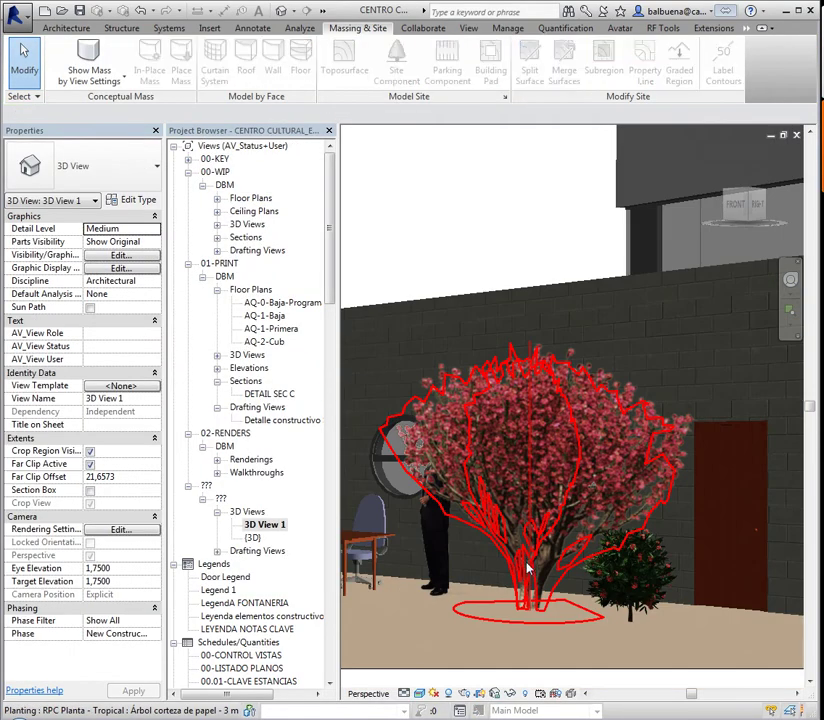
pyautogui.scroll(-3, 590, 530)
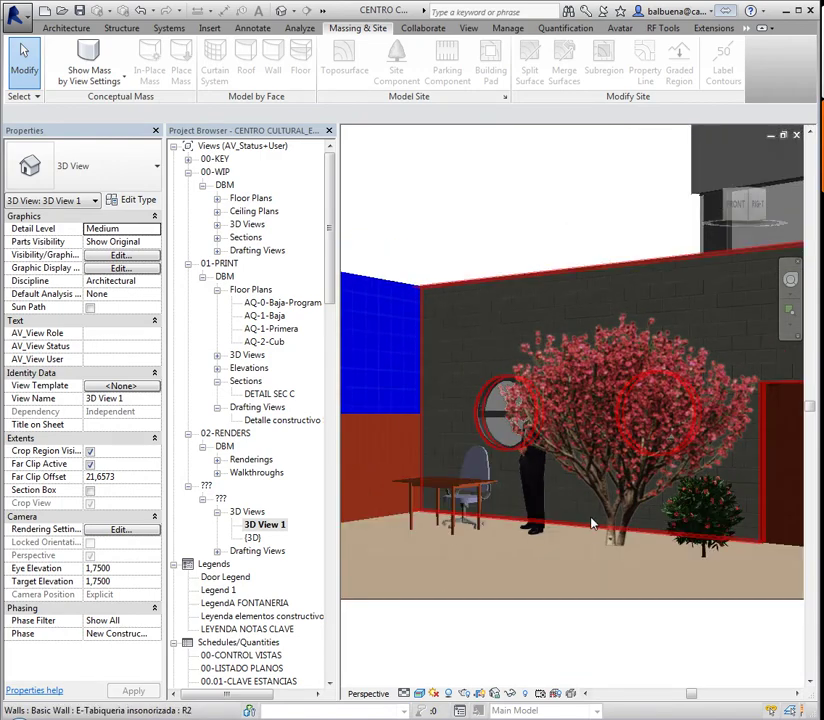
pyautogui.click(605, 510)
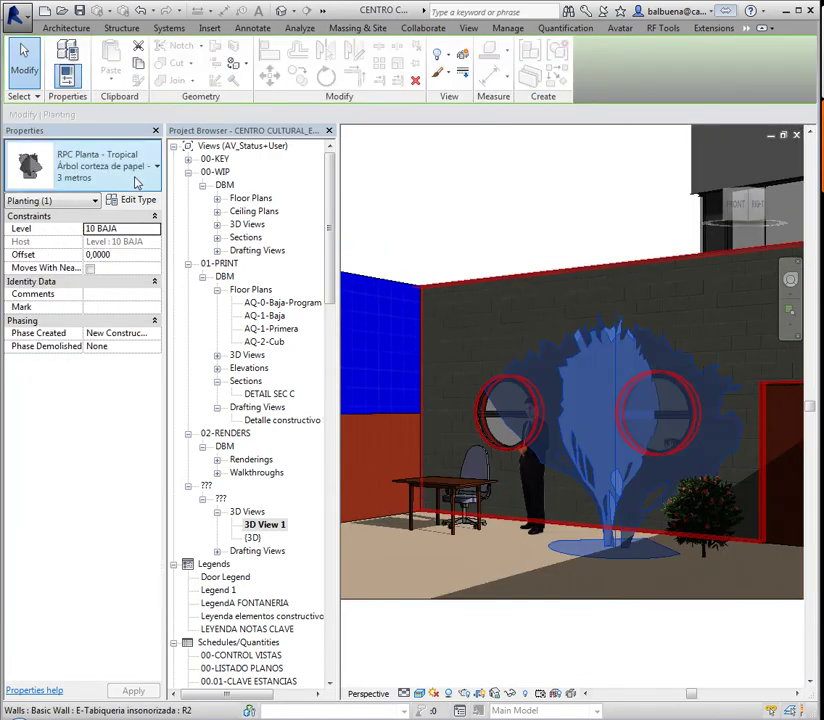
pyautogui.click(137, 183)
pyautogui.click(123, 335)
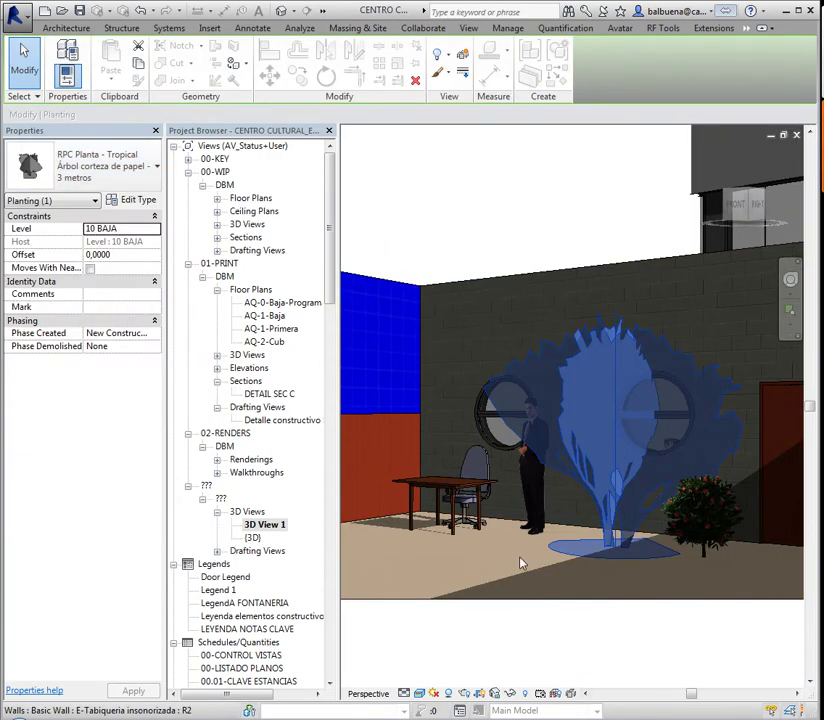
pyautogui.click(130, 200)
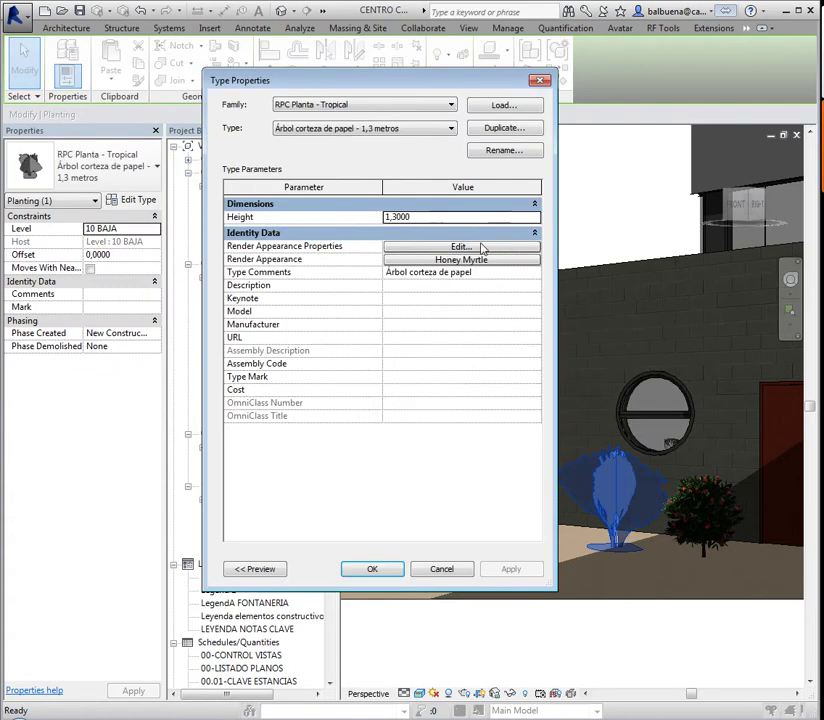
# Inspect the tree's render appearance settings, leaving the view direction at Front.
pyautogui.click(434, 251)
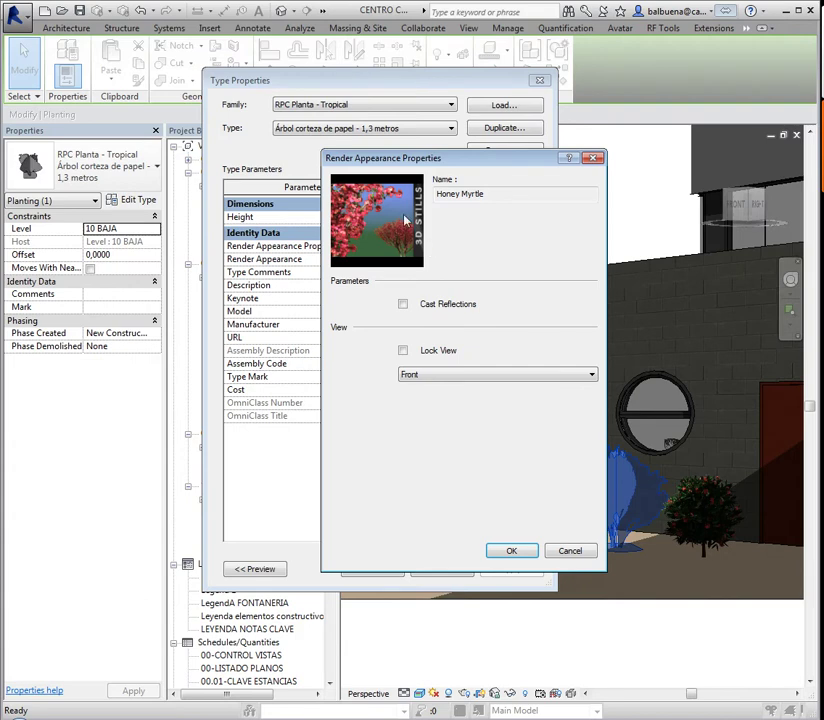
pyautogui.click(441, 374)
pyautogui.click(441, 374)
pyautogui.click(582, 551)
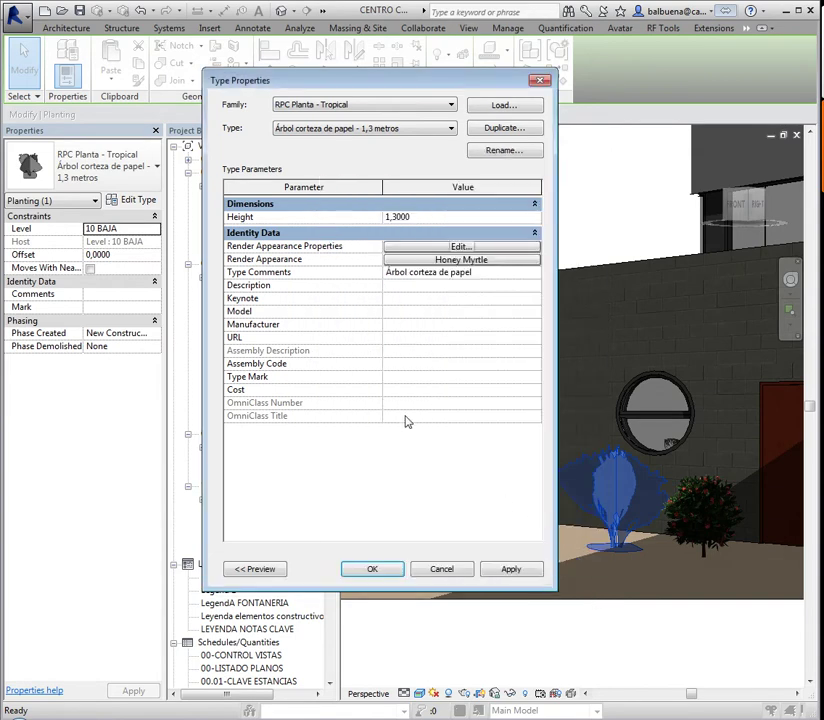
# Browse the Trees [Asian] and Trees [General] classes in the Render Appearance Library.
pyautogui.click(414, 262)
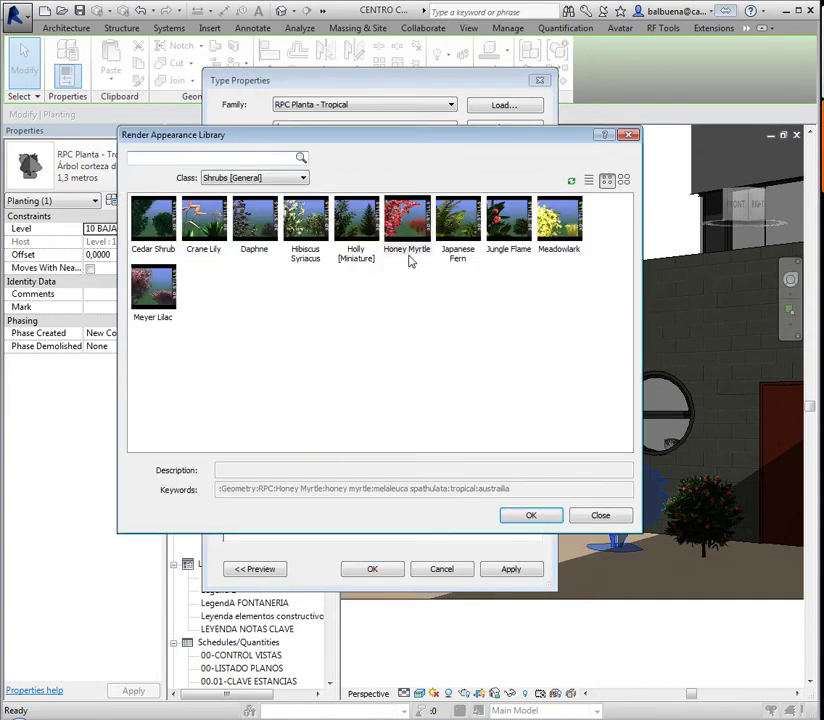
pyautogui.click(240, 177)
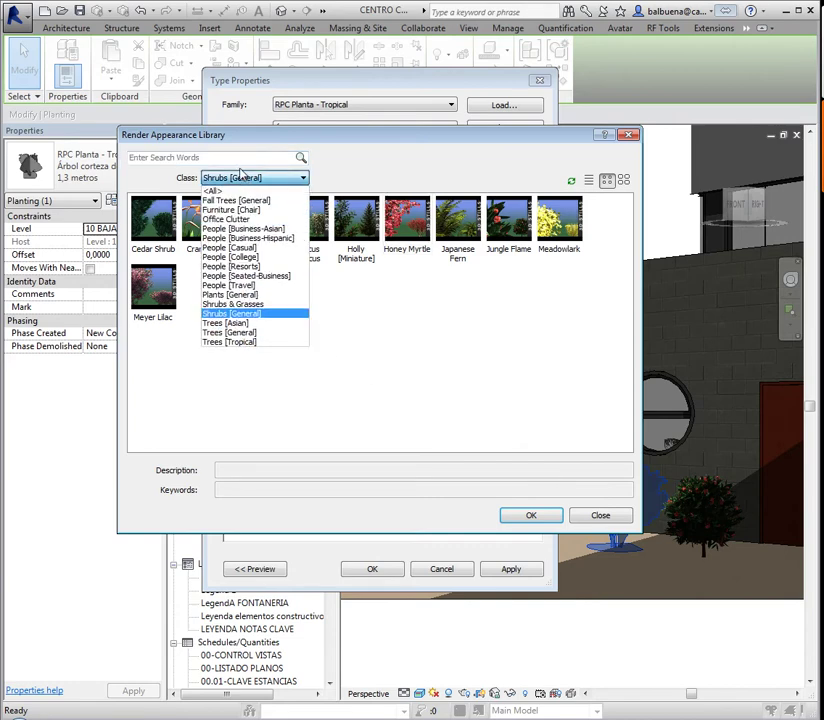
pyautogui.click(228, 323)
pyautogui.click(240, 178)
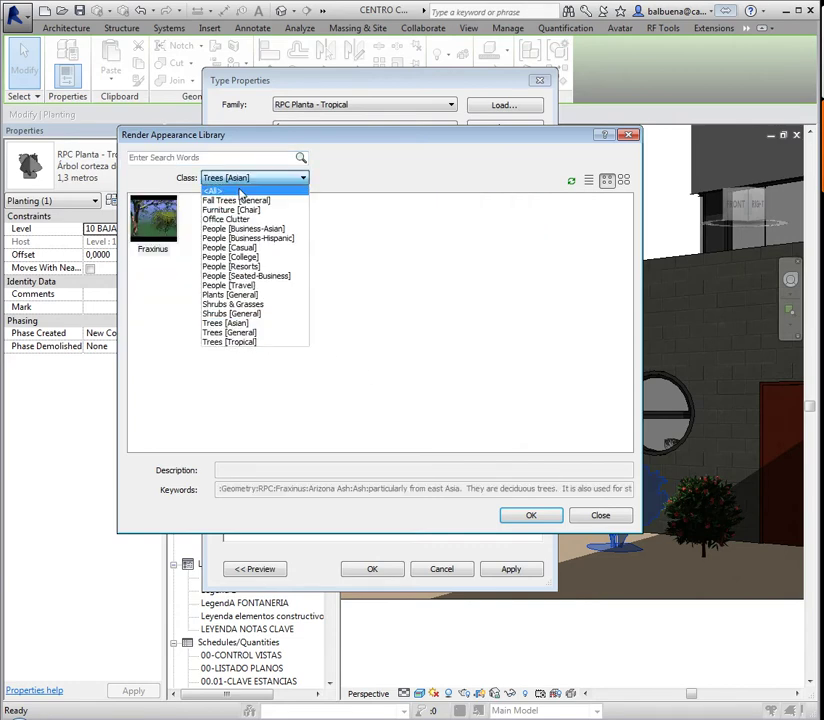
pyautogui.click(265, 332)
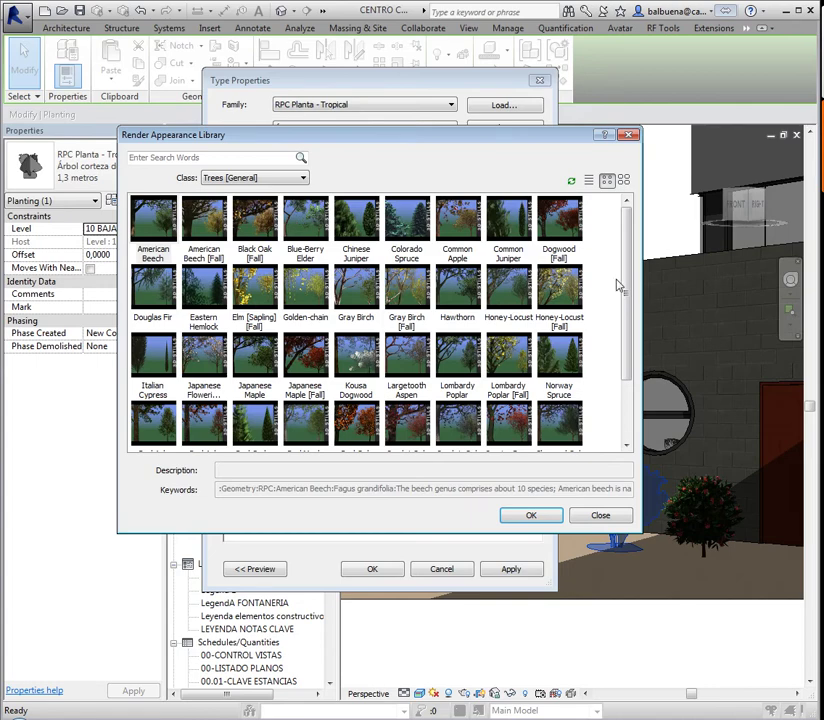
pyautogui.scroll(-1, 618, 286)
pyautogui.scroll(1, 618, 286)
# Preview the Shrubs [General] appearances, then leave the library and cancel Type Properties unchanged.
pyautogui.click(250, 178)
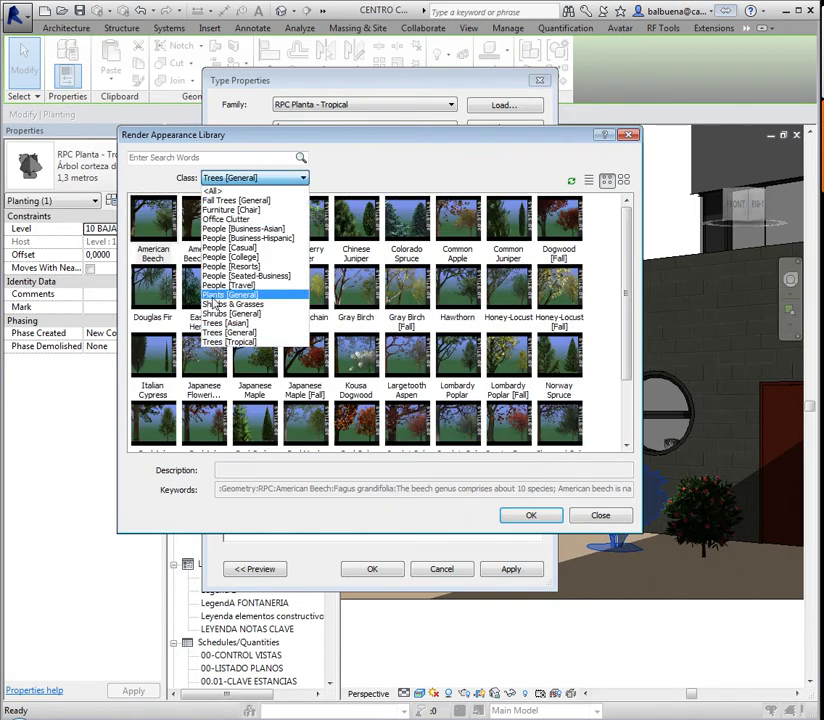
pyautogui.click(220, 313)
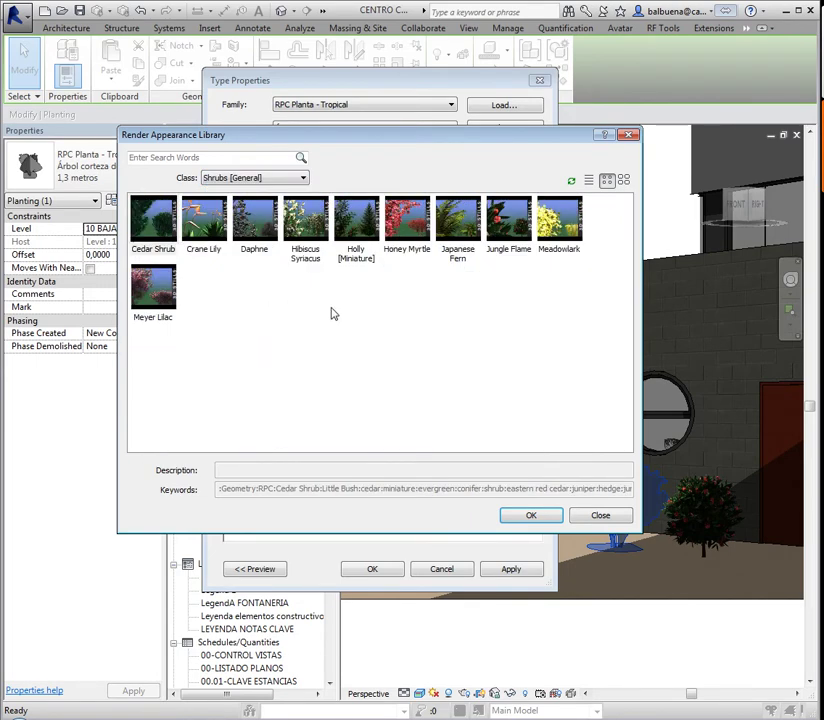
pyautogui.click(623, 179)
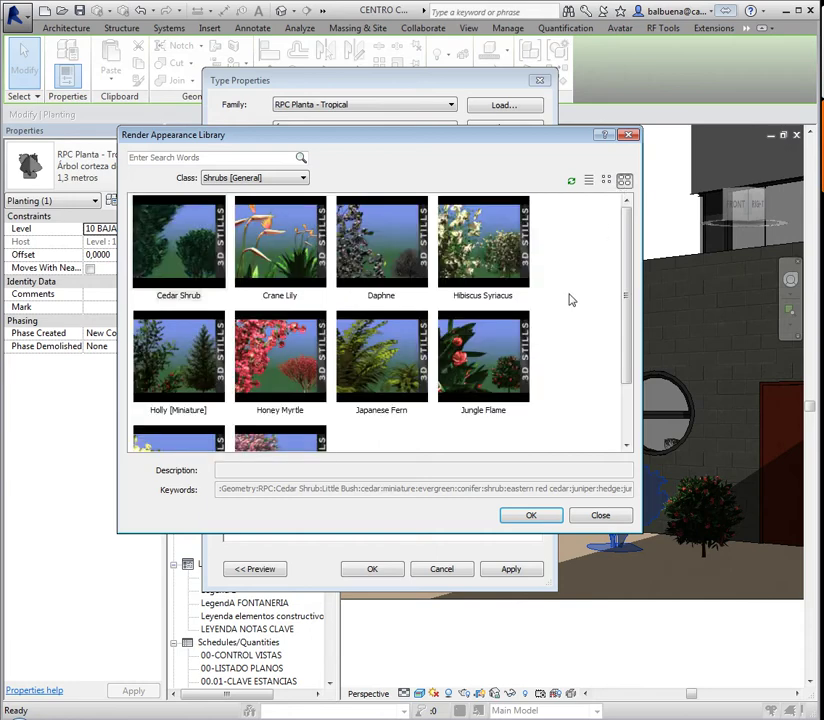
pyautogui.moveTo(631, 311); pyautogui.dragTo(638, 363)
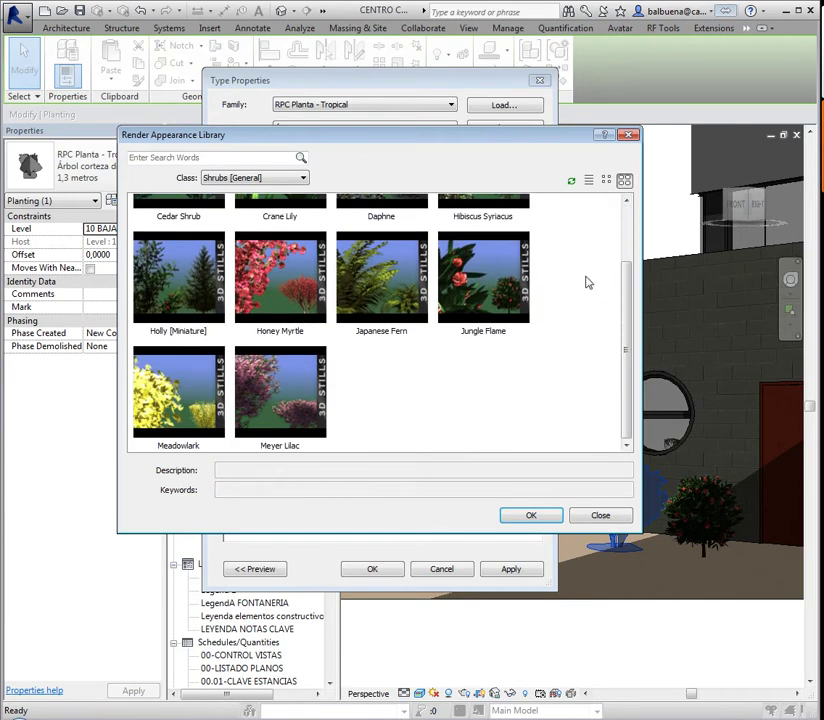
pyautogui.moveTo(622, 342)
pyautogui.mouseDown()
pyautogui.moveTo(631, 333)
pyautogui.moveTo(620, 240)
pyautogui.moveTo(624, 345)
pyautogui.moveTo(551, 381)
pyautogui.mouseUp()
pyautogui.click(222, 396)
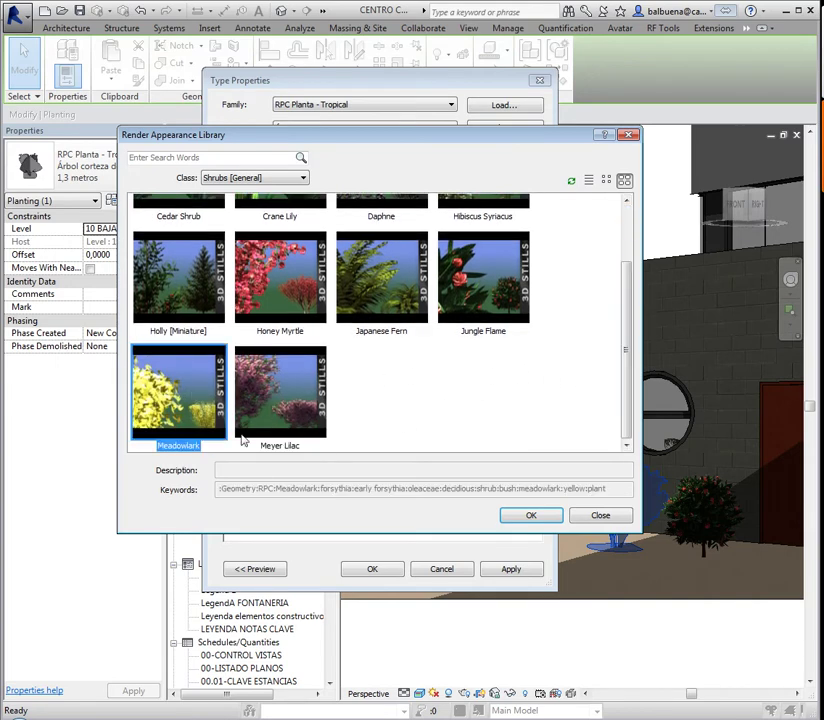
pyautogui.click(600, 516)
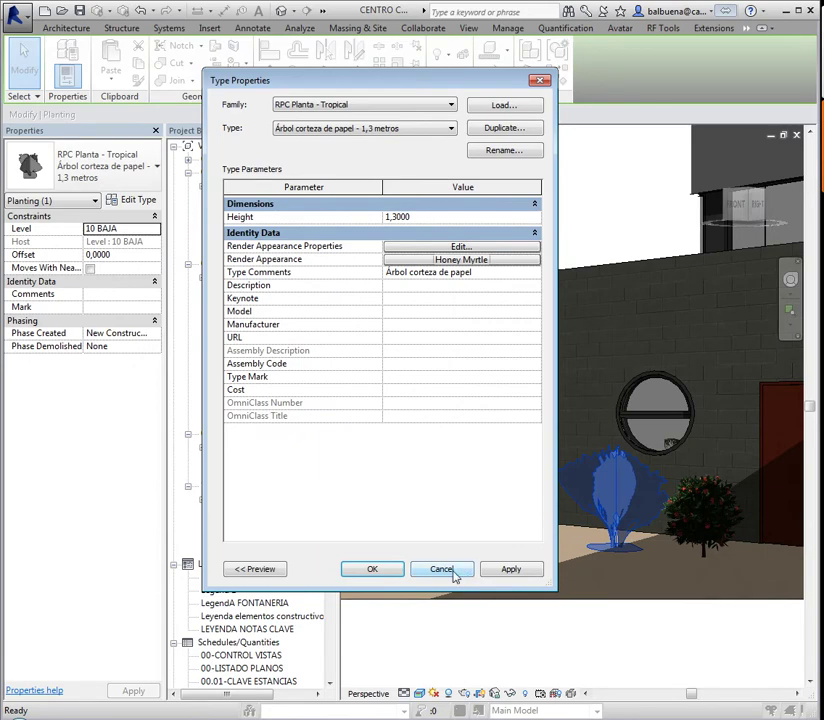
pyautogui.click(453, 572)
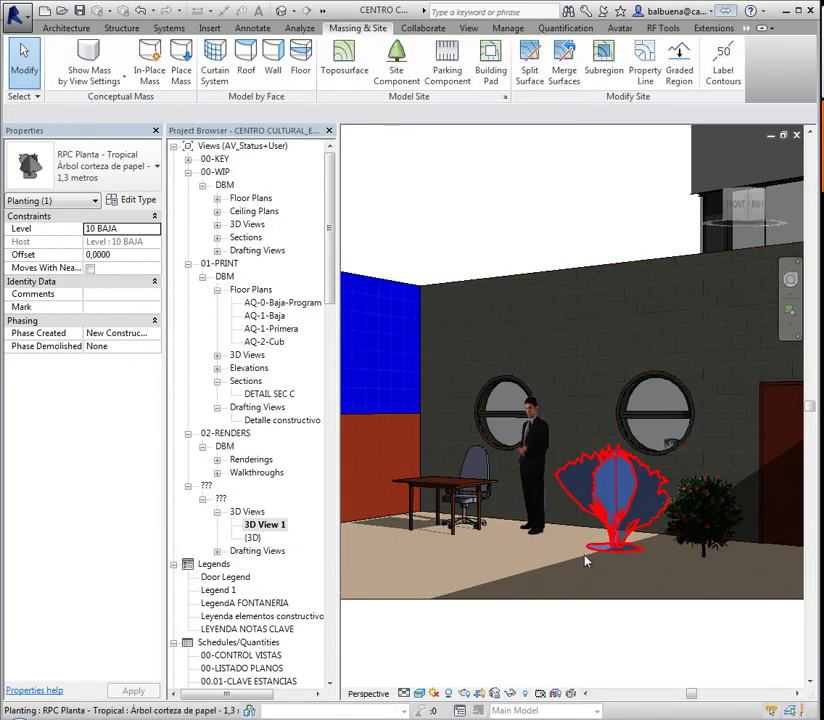
# Review the tropical plant's Description, Keynote, Model, Manufacturer and Assembly Code identity data.
pyautogui.moveTo(586, 562)
pyautogui.mouseDown(button='middle')
pyautogui.moveTo(581, 532)
pyautogui.moveTo(669, 522)
pyautogui.moveTo(636, 541)
pyautogui.moveTo(662, 537)
pyautogui.moveTo(690, 548)
pyautogui.moveTo(630, 560)
pyautogui.mouseUp(button='middle')
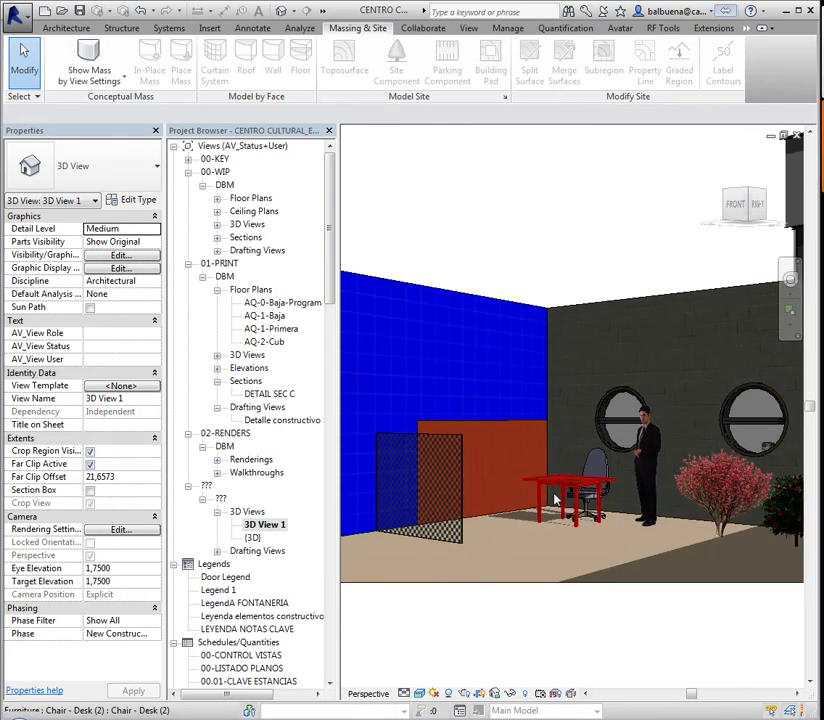
pyautogui.click(705, 520)
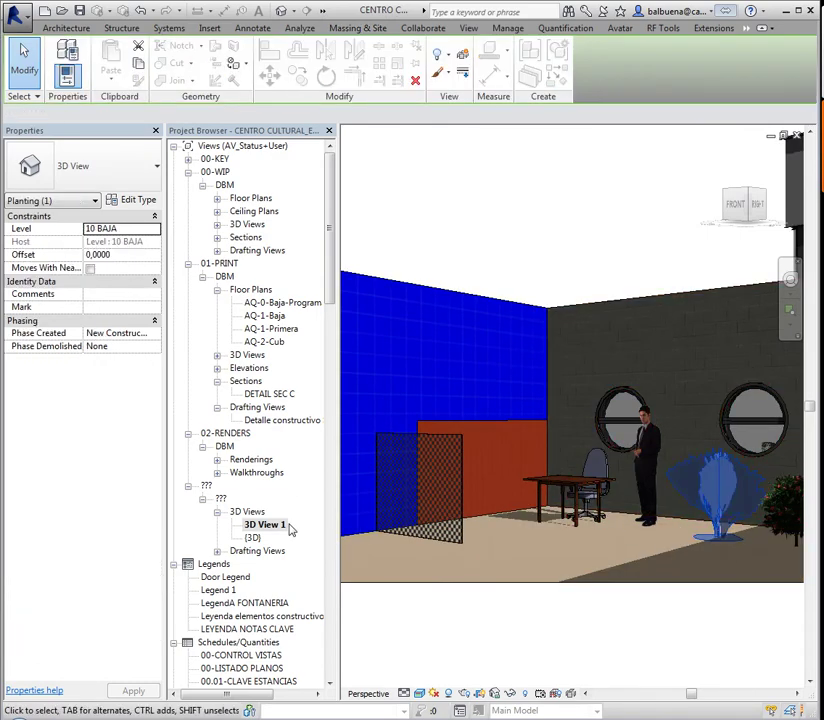
pyautogui.click(139, 200)
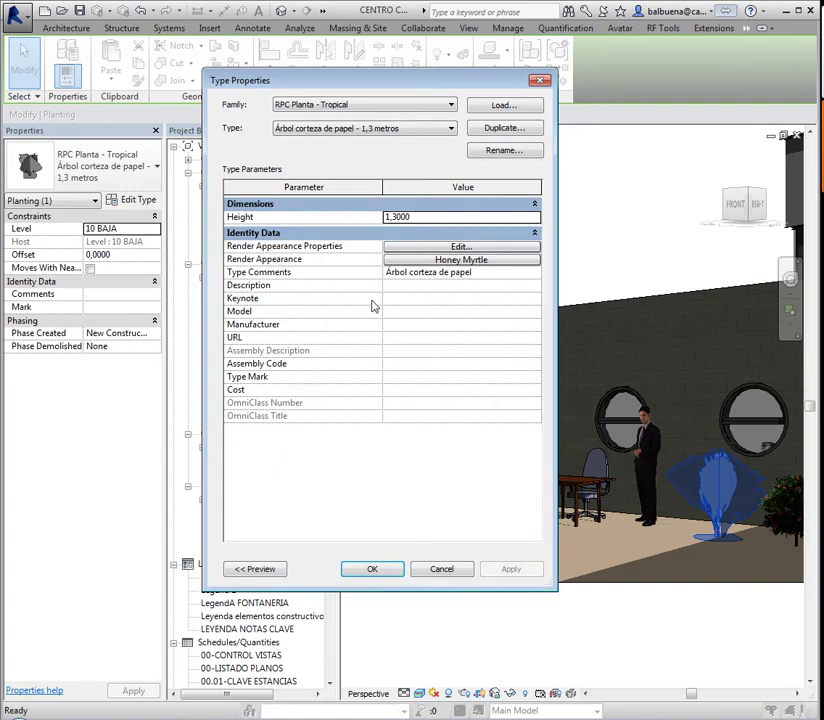
pyautogui.click(409, 288)
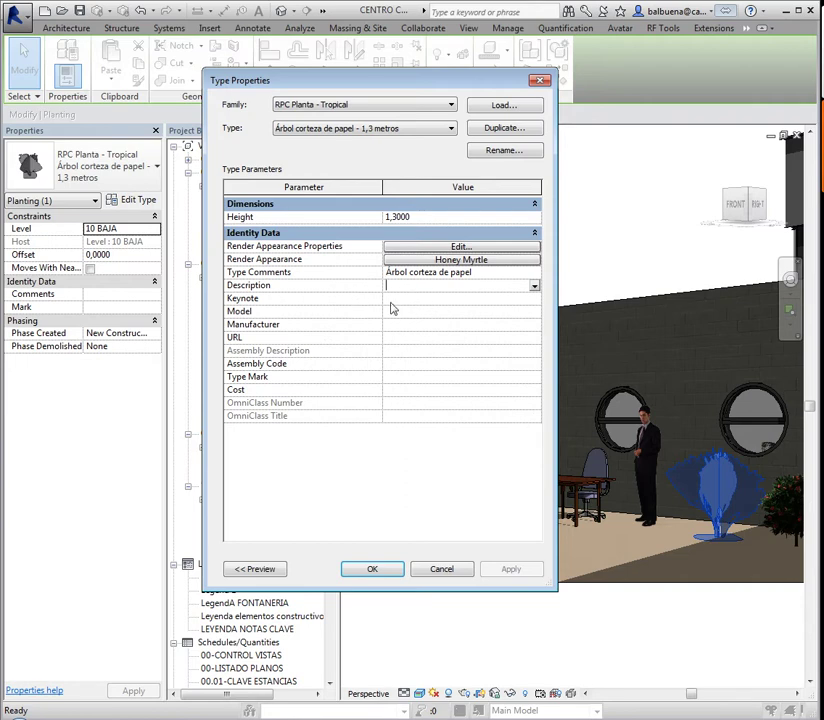
pyautogui.press('Tab')
pyautogui.click(393, 316)
pyautogui.click(390, 326)
pyautogui.click(417, 366)
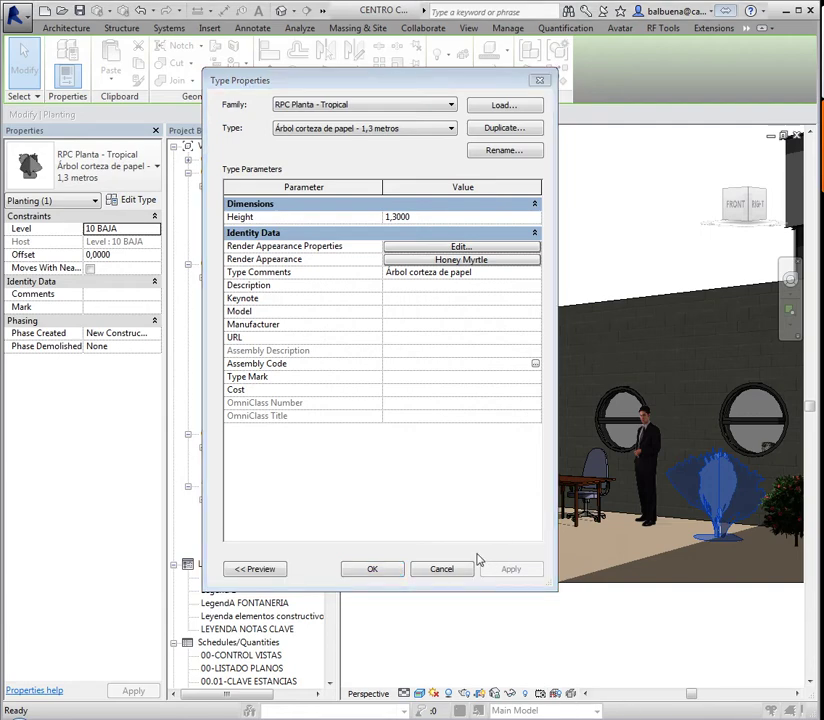
# Close the plant's type properties with OK and deselect it.
pyautogui.click(372, 569)
pyautogui.click(500, 625)
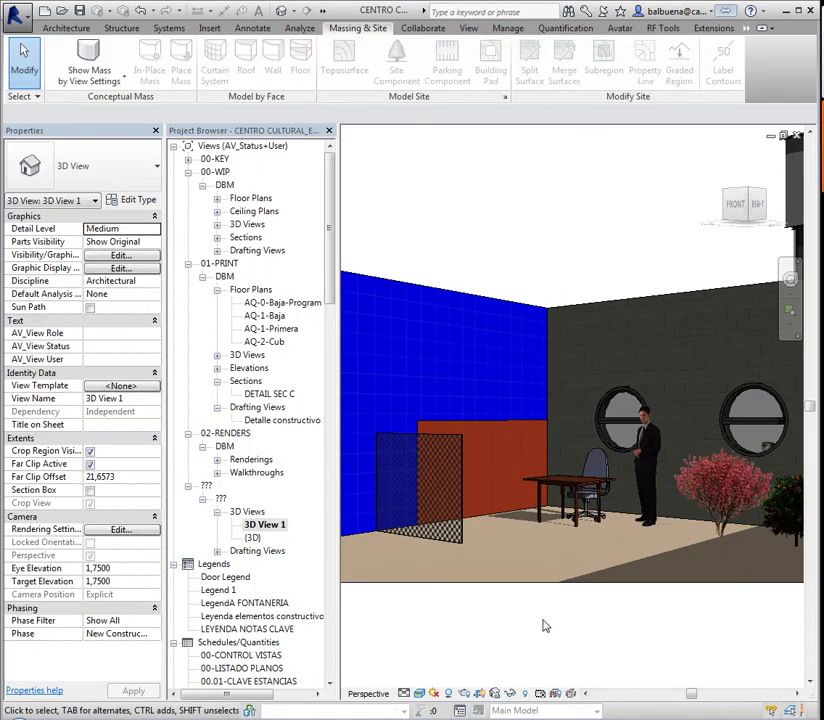
pyautogui.scroll(-1, 620, 626)
pyautogui.scroll(-1, 607, 627)
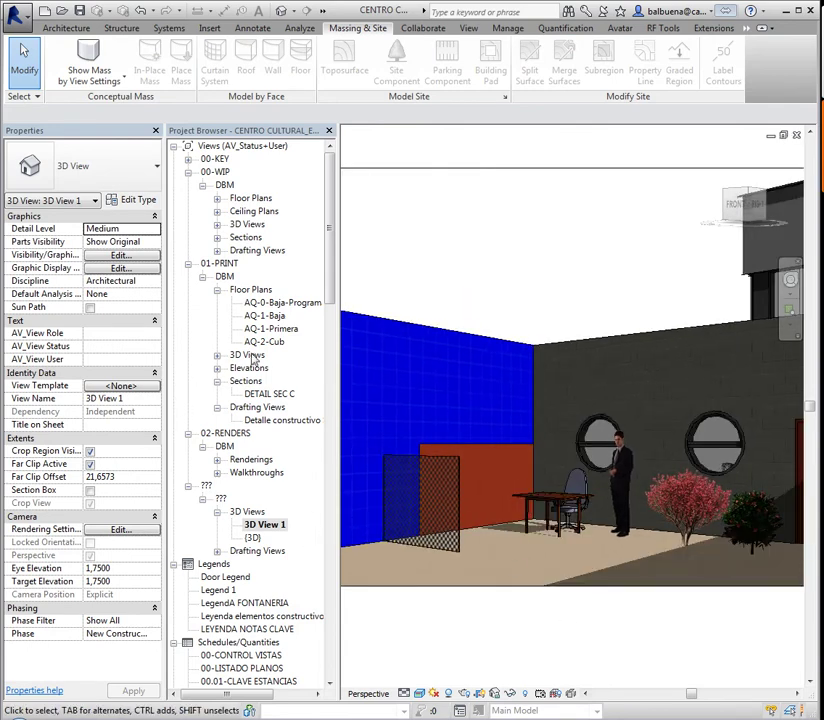
# Open the AQ-1-Baja floor plan.
pyautogui.doubleClick(252, 316)
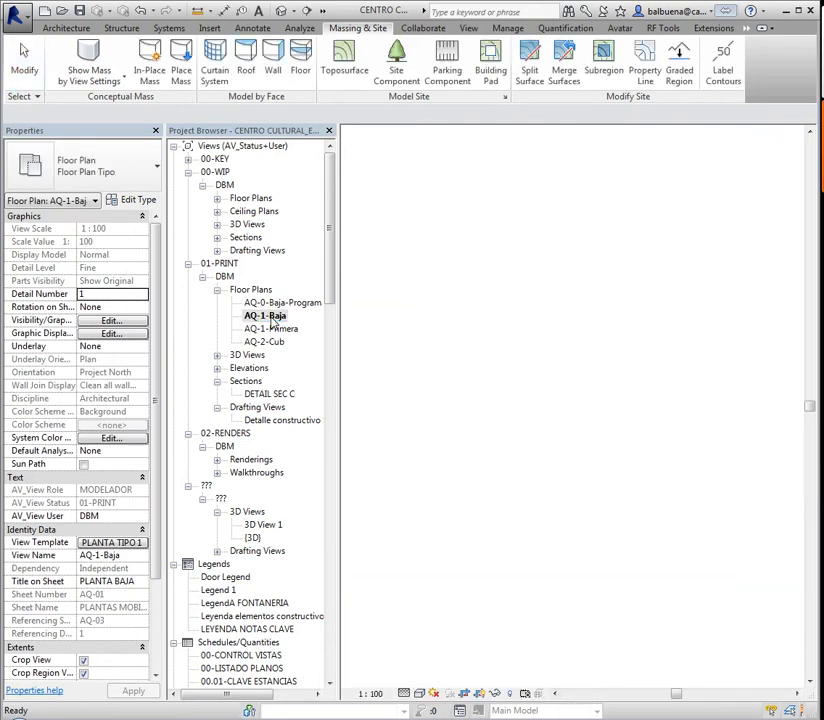
pyautogui.scroll(-2, 530, 333)
pyautogui.scroll(-1, 470, 250)
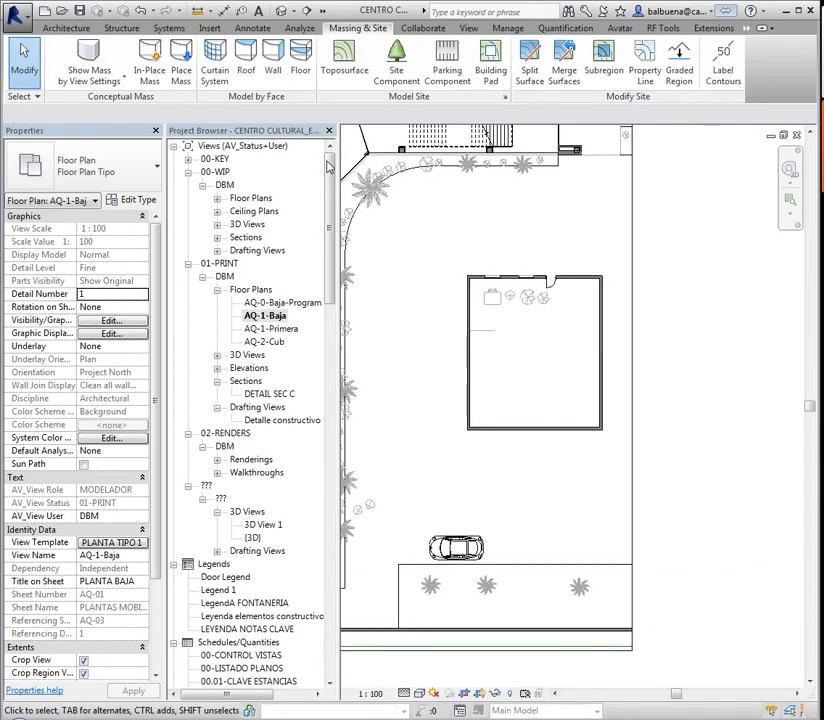
pyautogui.scroll(-1, 408, 174)
# Place an RPC Beetle car, type RPC Range Rover, just left of the room.
pyautogui.click(396, 62)
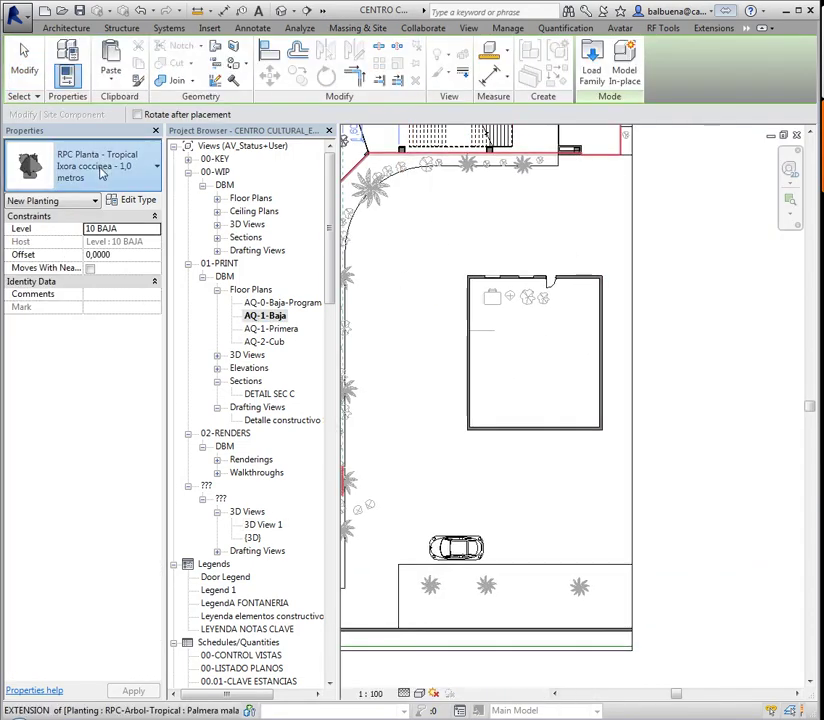
pyautogui.click(95, 168)
pyautogui.click(45, 240)
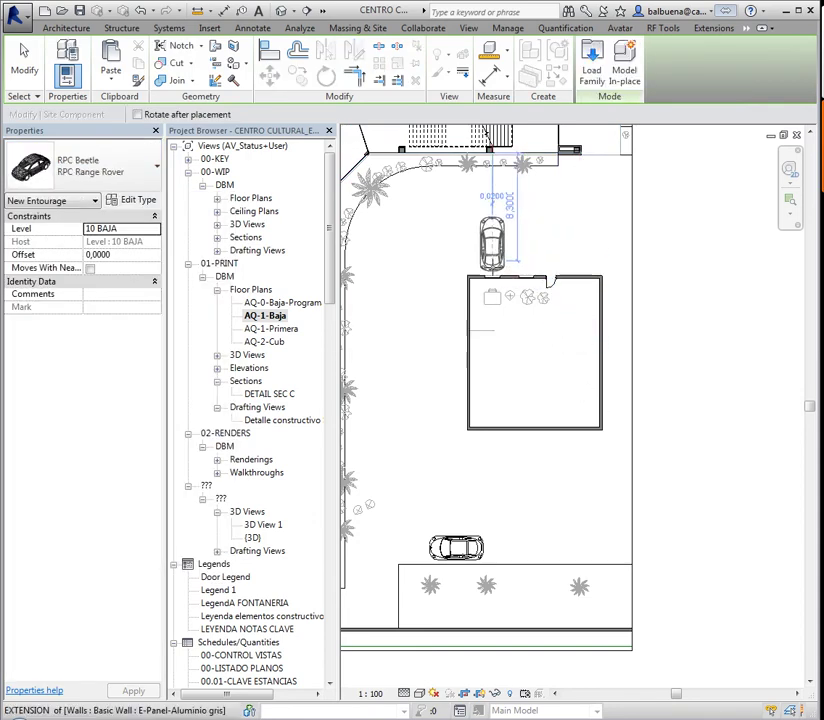
pyautogui.click(440, 318)
pyautogui.press('Escape')
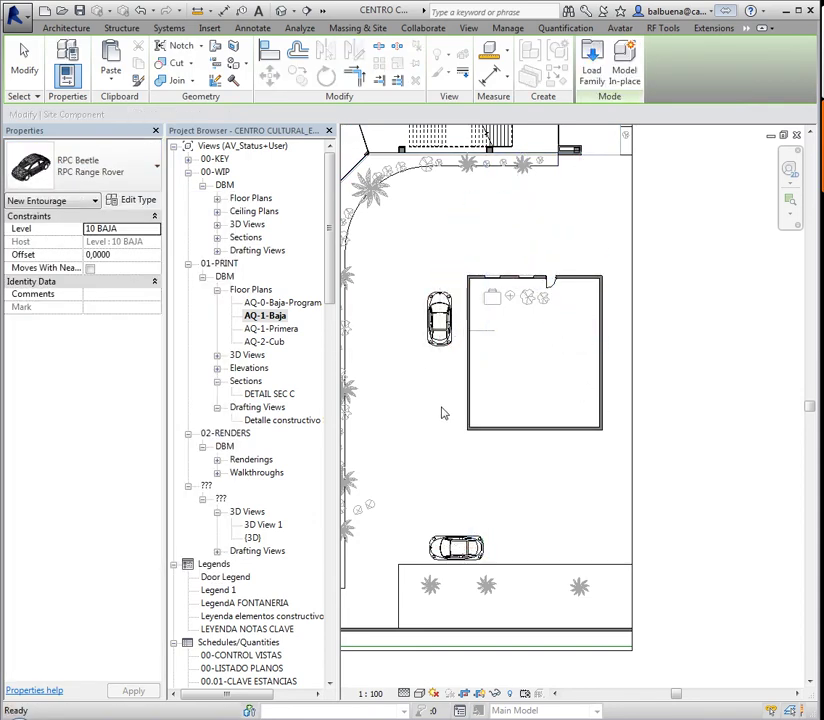
# Browse the car's render appearance library, then cancel its type properties unchanged.
pyautogui.scroll(2, 440, 338)
pyautogui.scroll(4, 437, 445)
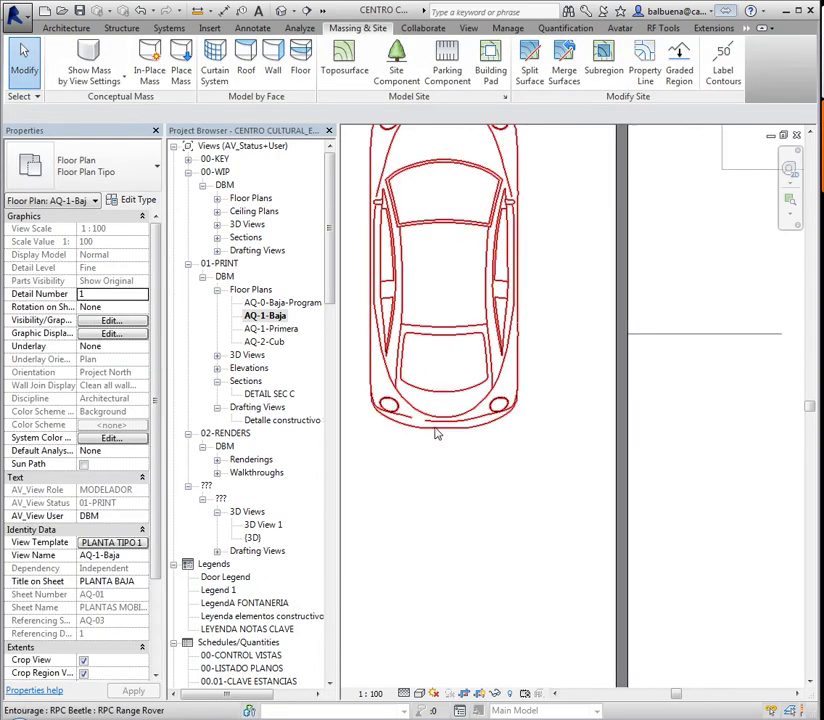
pyautogui.click(435, 440)
pyautogui.click(140, 200)
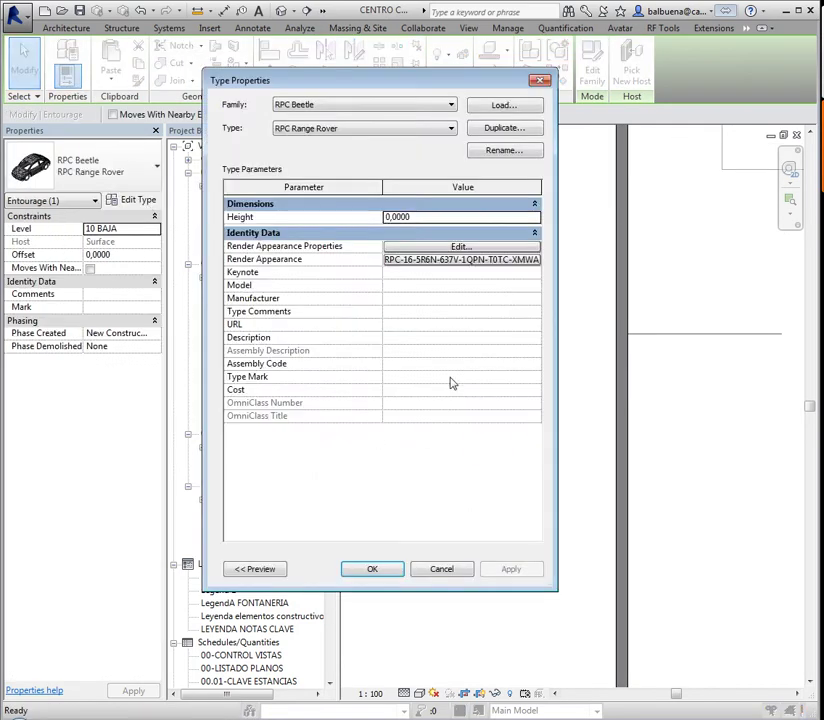
pyautogui.click(440, 259)
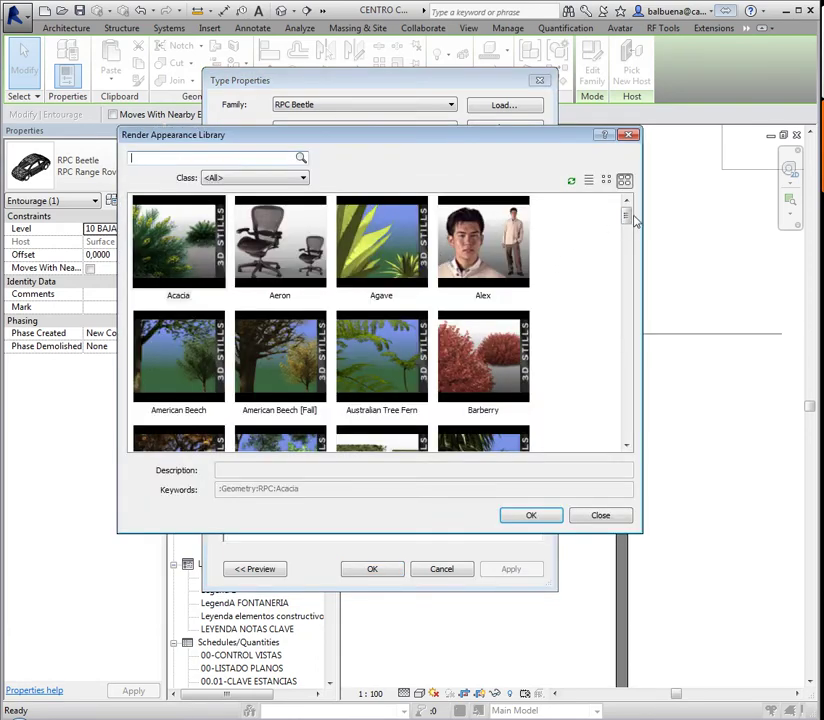
pyautogui.scroll(-5, 627, 423)
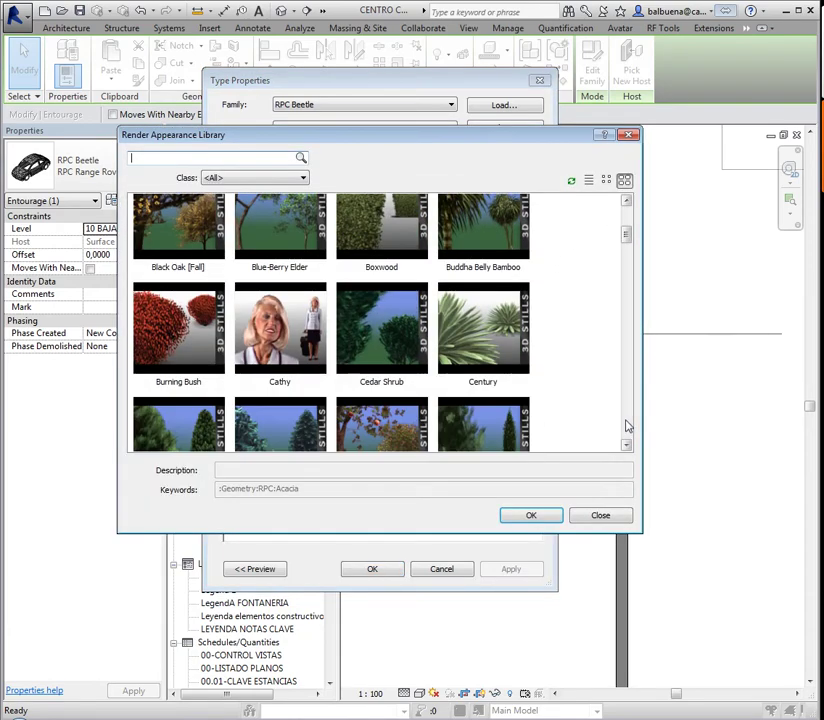
pyautogui.scroll(-5, 627, 423)
pyautogui.scroll(-5, 627, 420)
pyautogui.moveTo(627, 310)
pyautogui.mouseDown()
pyautogui.moveTo(632, 447)
pyautogui.moveTo(625, 184)
pyautogui.mouseUp()
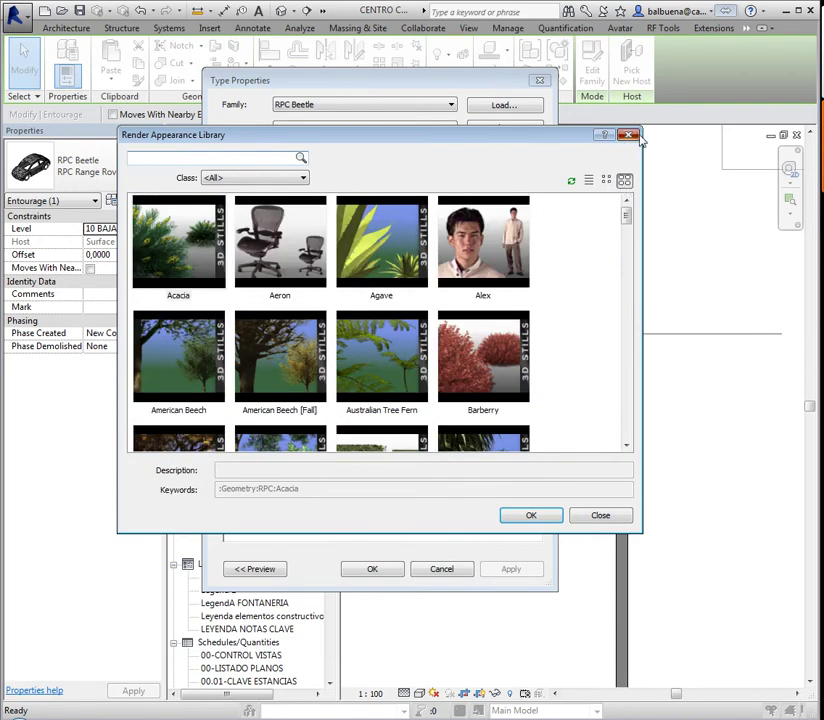
pyautogui.press('Escape')
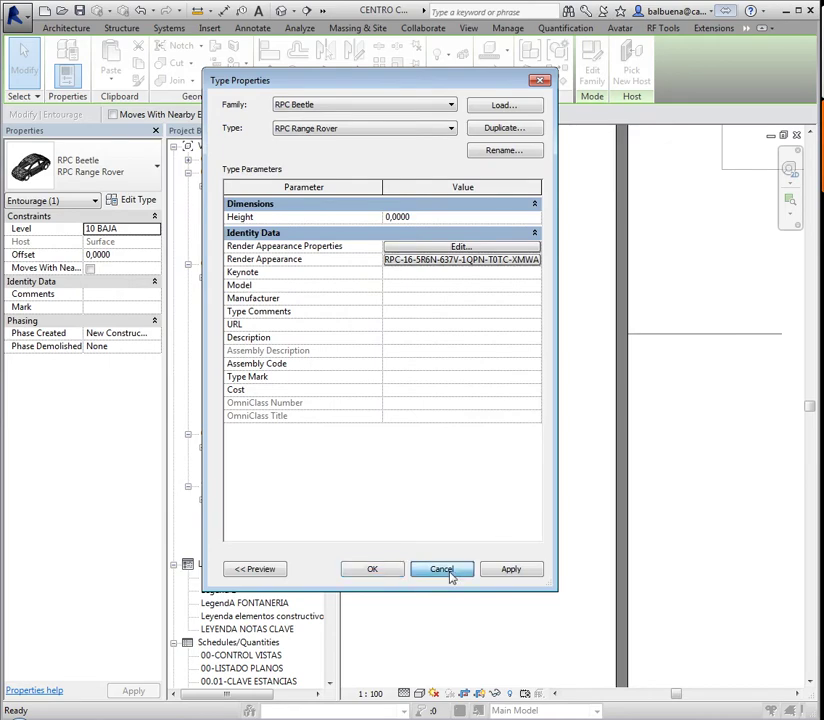
pyautogui.click(444, 571)
pyautogui.click(521, 535)
pyautogui.scroll(-5, 521, 535)
pyautogui.scroll(-2, 521, 535)
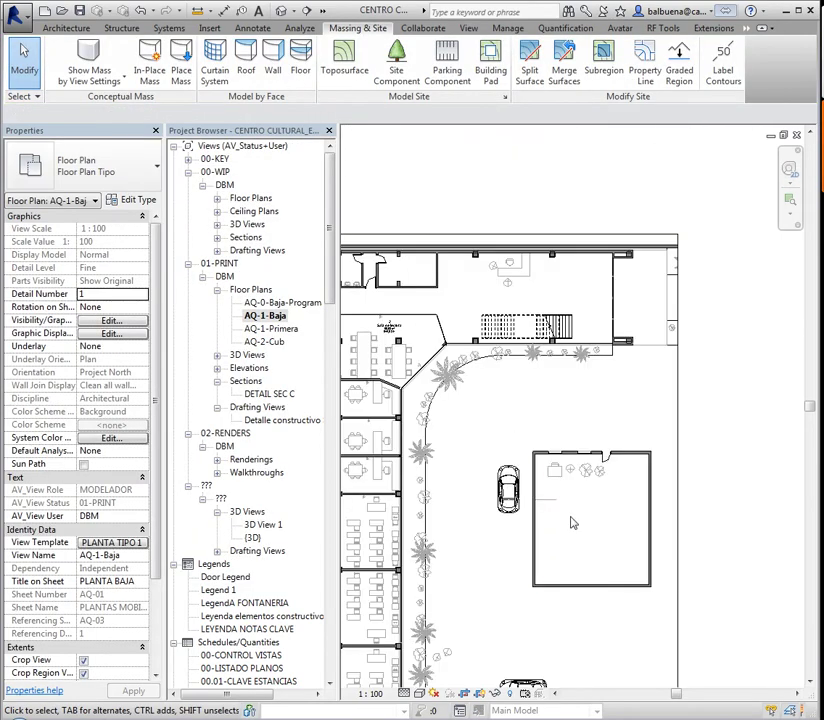
pyautogui.moveTo(521, 535); pyautogui.dragTo(548, 377, button='middle')
pyautogui.scroll(2, 548, 377)
pyautogui.scroll(2, 548, 377)
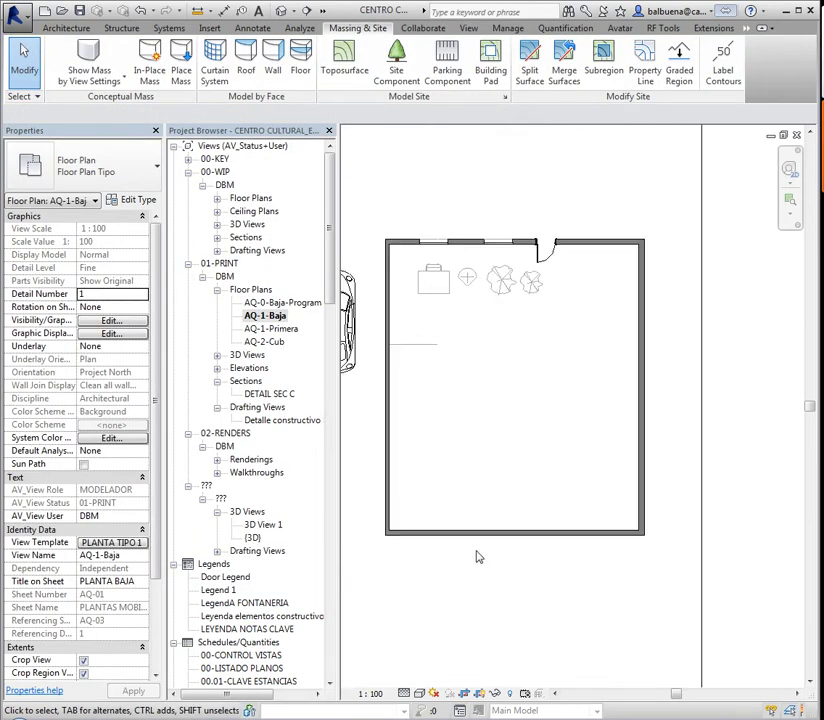
pyautogui.moveTo(478, 557); pyautogui.dragTo(492, 560, button='middle')
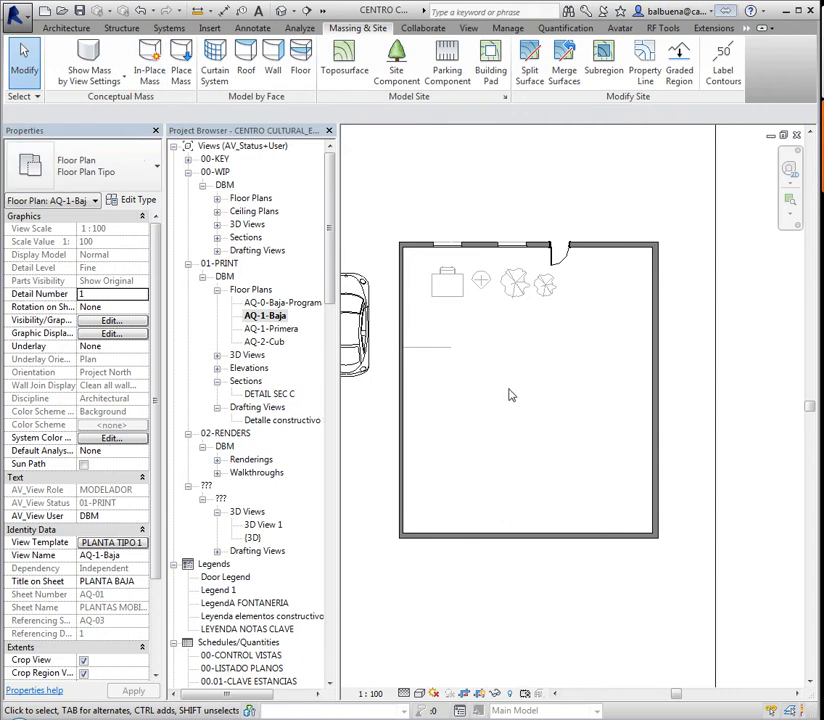
pyautogui.moveTo(510, 395); pyautogui.dragTo(546, 398, button='middle')
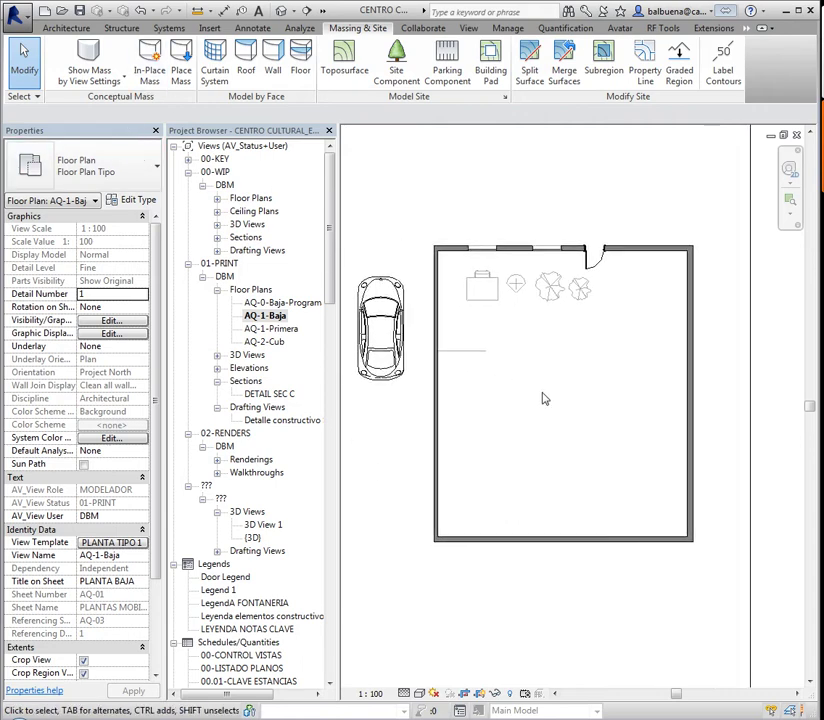
pyautogui.moveTo(517, 410)
pyautogui.mouseDown(button='middle')
pyautogui.moveTo(548, 406)
pyautogui.moveTo(540, 417)
pyautogui.mouseUp(button='middle')
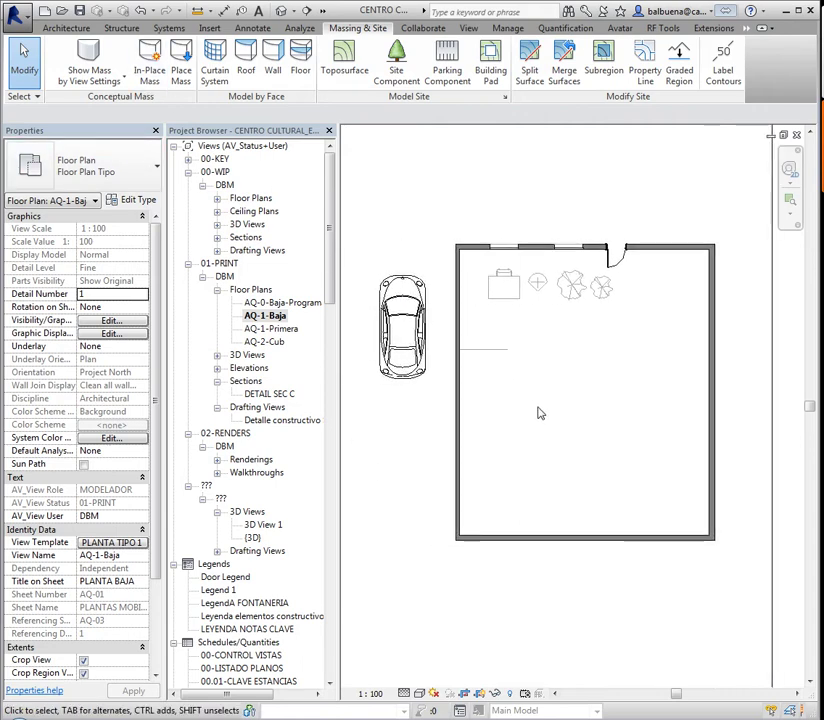
pyautogui.click(407, 378)
pyautogui.click(401, 426)
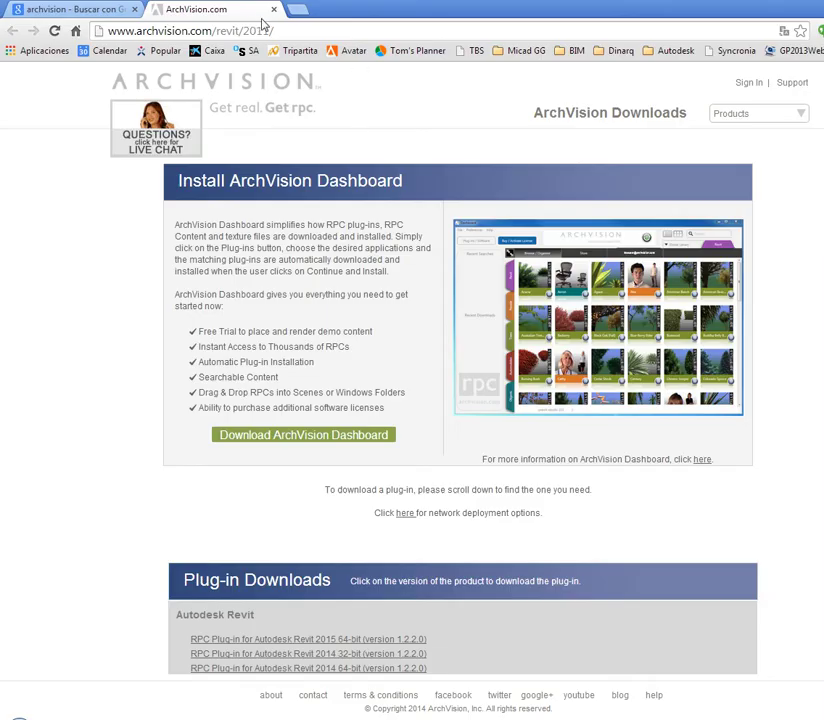
# Google 'revitcity' from the address bar and open the RevitCity.com result.
pyautogui.click(285, 32)
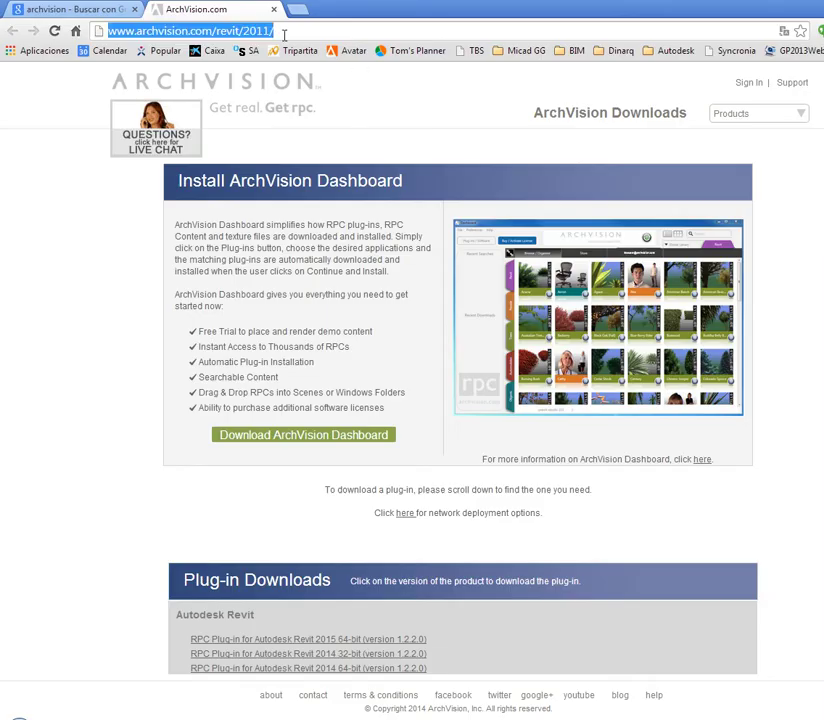
pyautogui.write('revit')
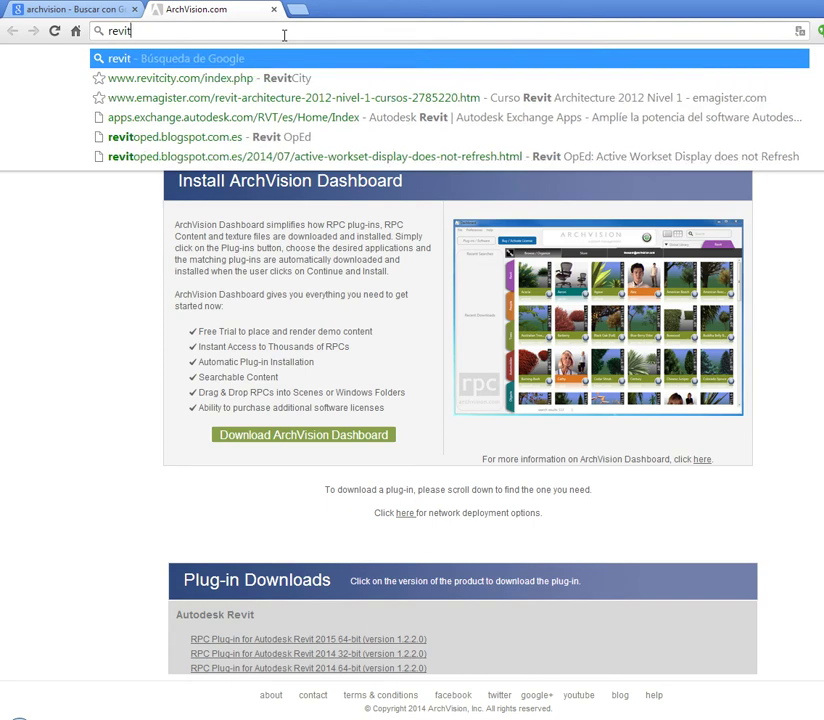
pyautogui.write(' cit')
pyautogui.press('Down')
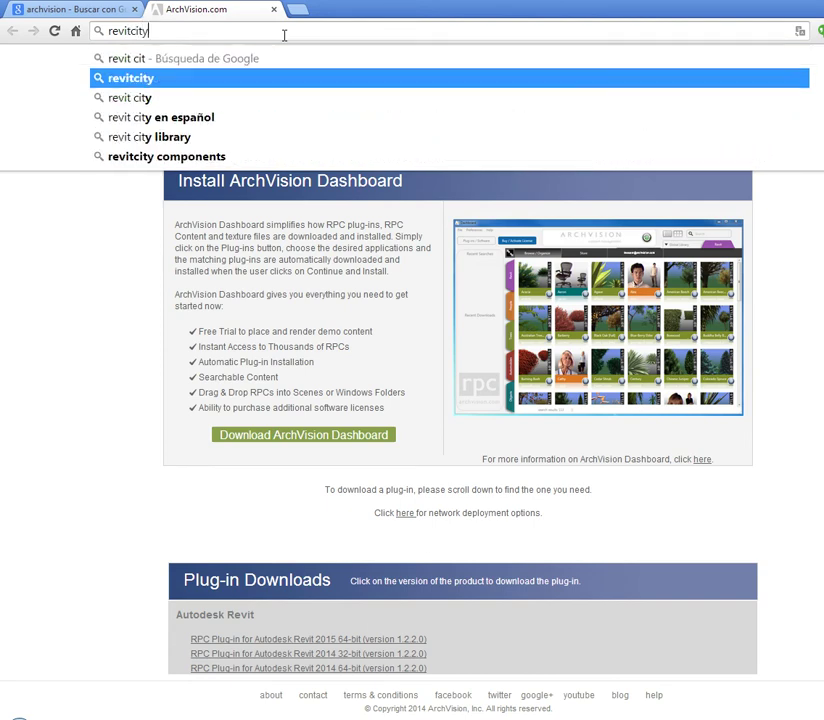
pyautogui.press('Return')
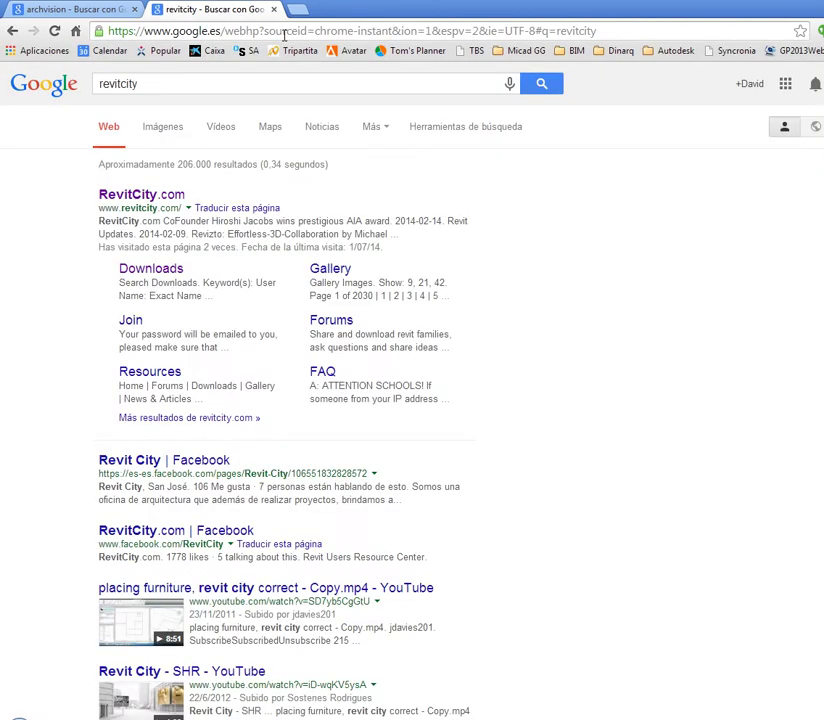
pyautogui.click(150, 198)
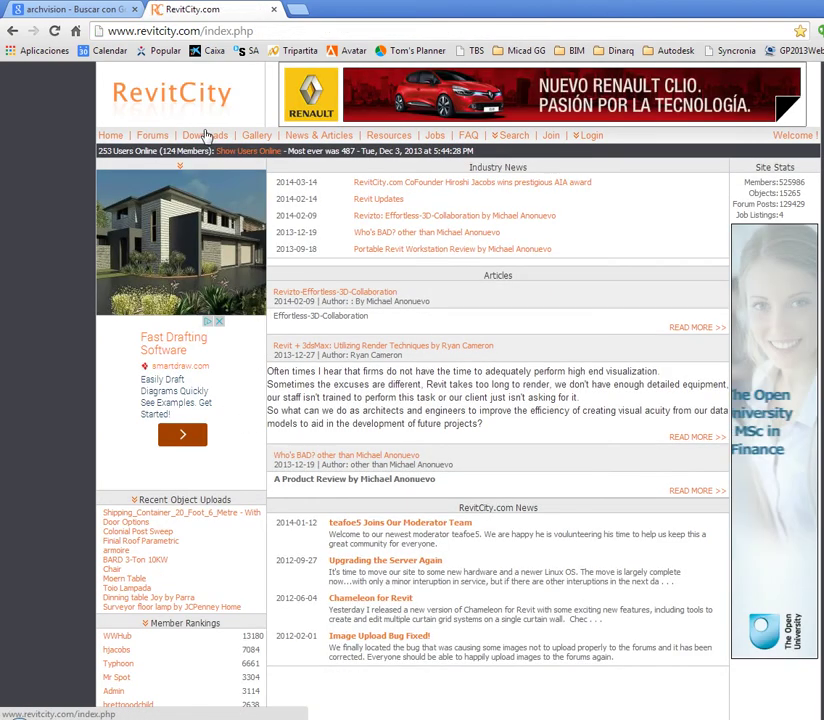
# Search the RevitCity downloads for the keyword 'car'.
pyautogui.click(205, 135)
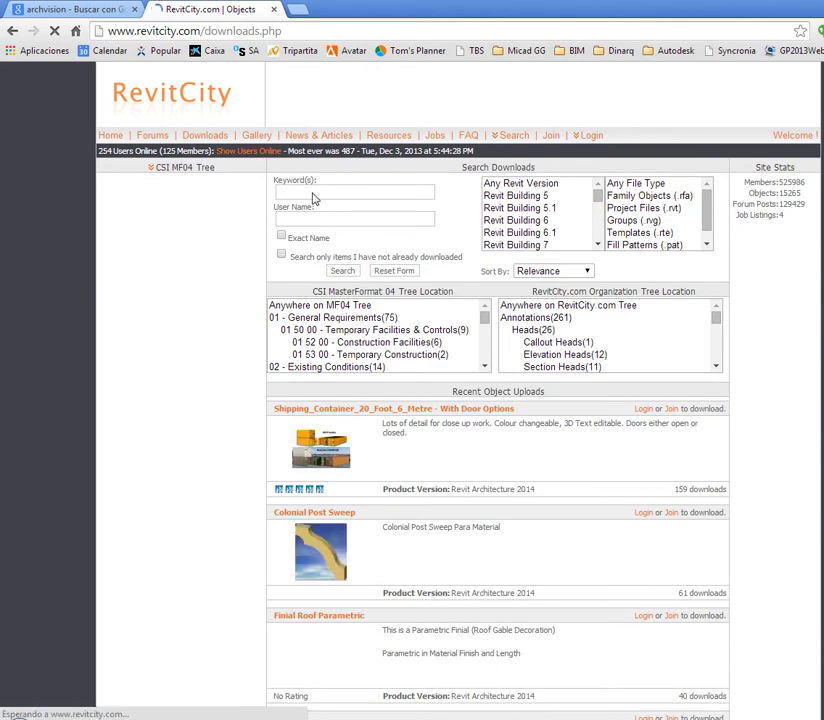
pyautogui.click(332, 200)
pyautogui.click(332, 200)
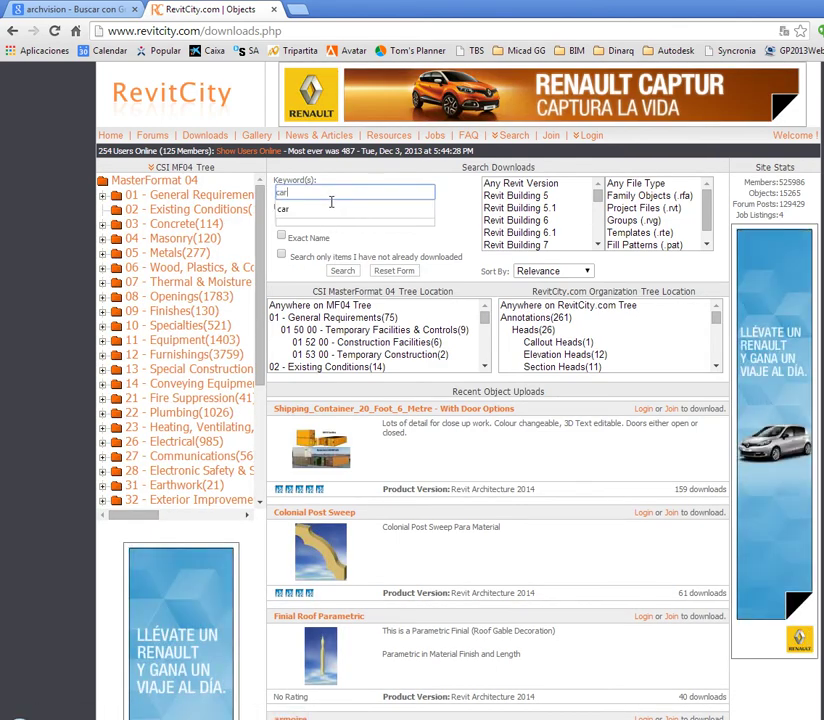
pyautogui.click(331, 205)
pyautogui.press('Return')
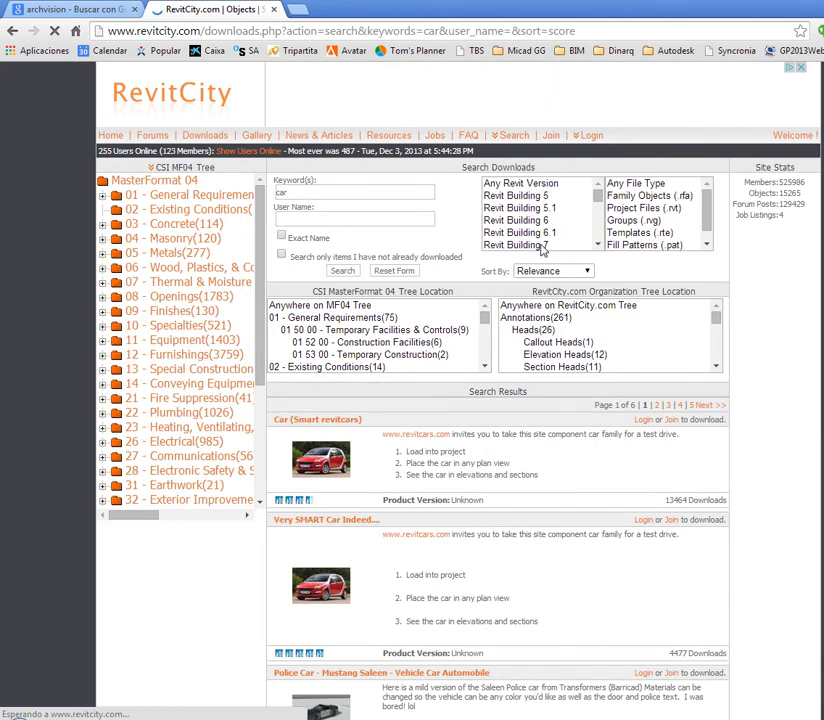
# Scroll through the car results, checking the Police Car's product version.
pyautogui.scroll(-1, 504, 408)
pyautogui.scroll(-1, 469, 420)
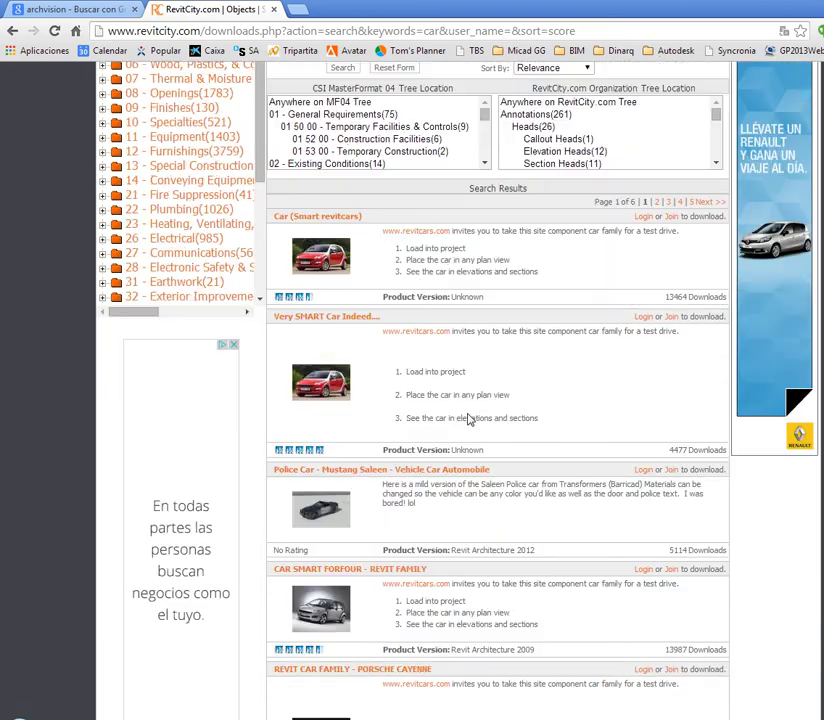
pyautogui.scroll(-2, 480, 421)
pyautogui.scroll(-1, 462, 414)
pyautogui.scroll(-2, 466, 414)
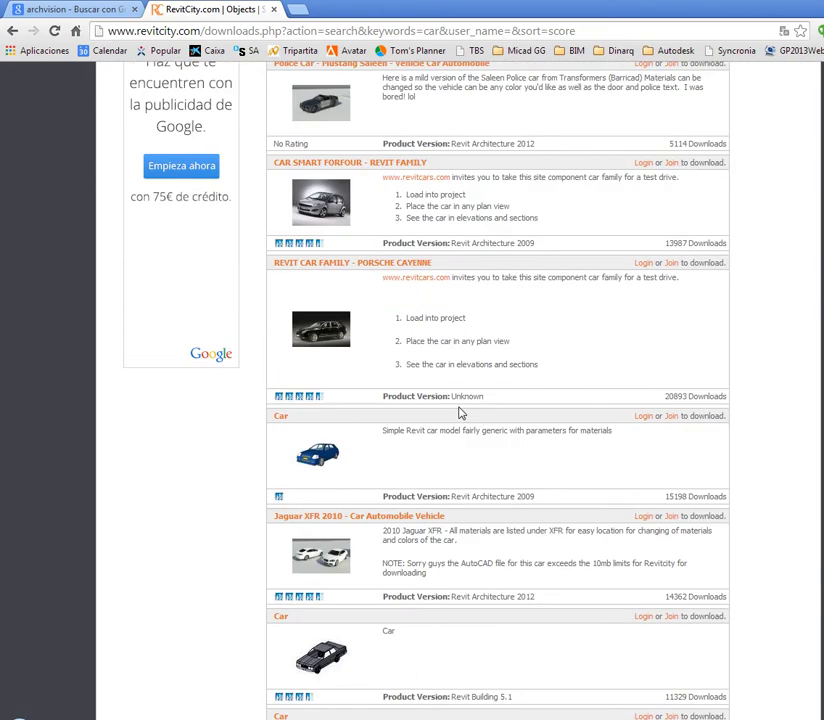
pyautogui.scroll(-2, 460, 410)
pyautogui.scroll(-3, 460, 410)
pyautogui.scroll(-2, 460, 410)
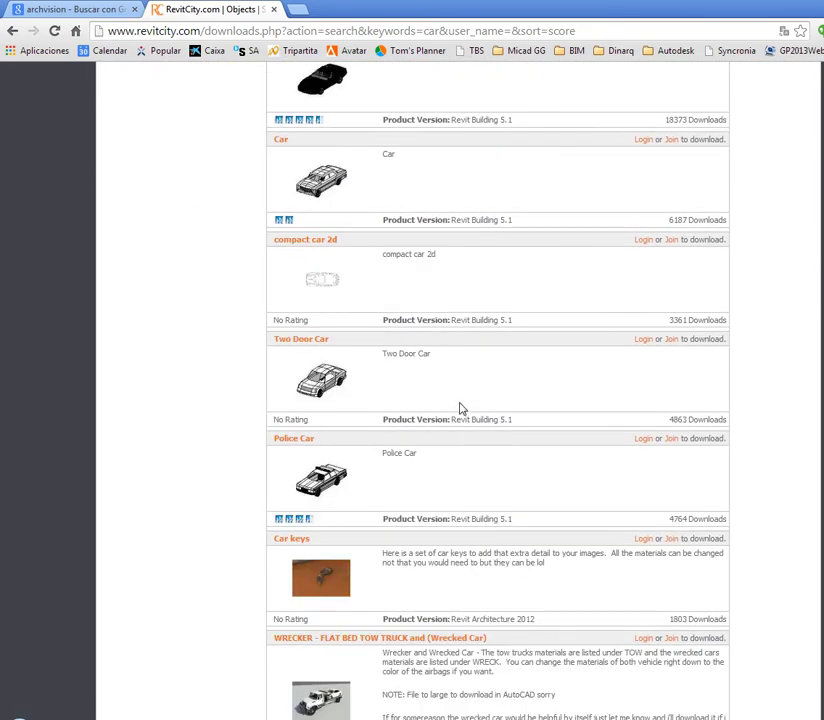
pyautogui.scroll(-2, 460, 410)
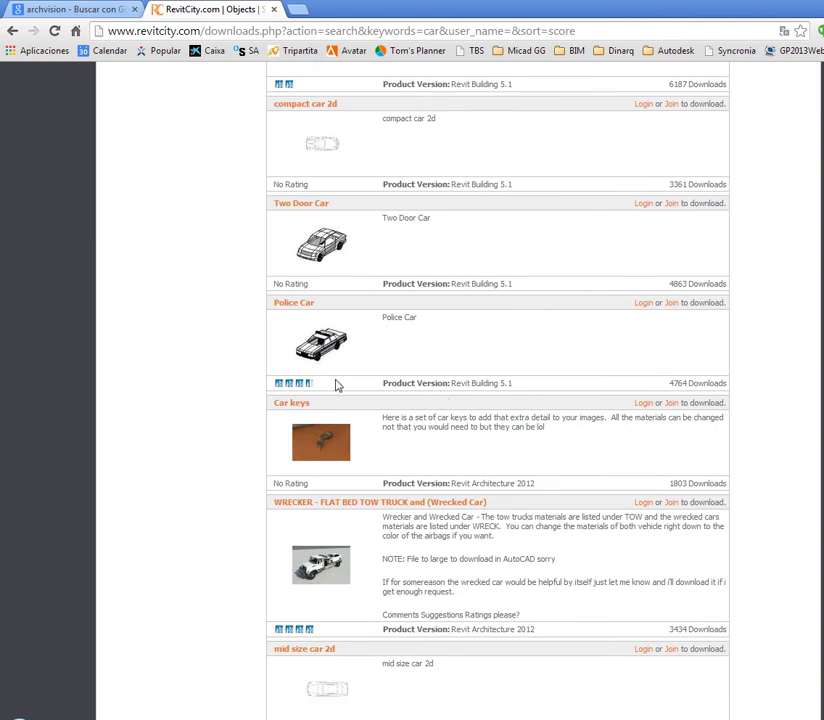
pyautogui.scroll(-1, 340, 388)
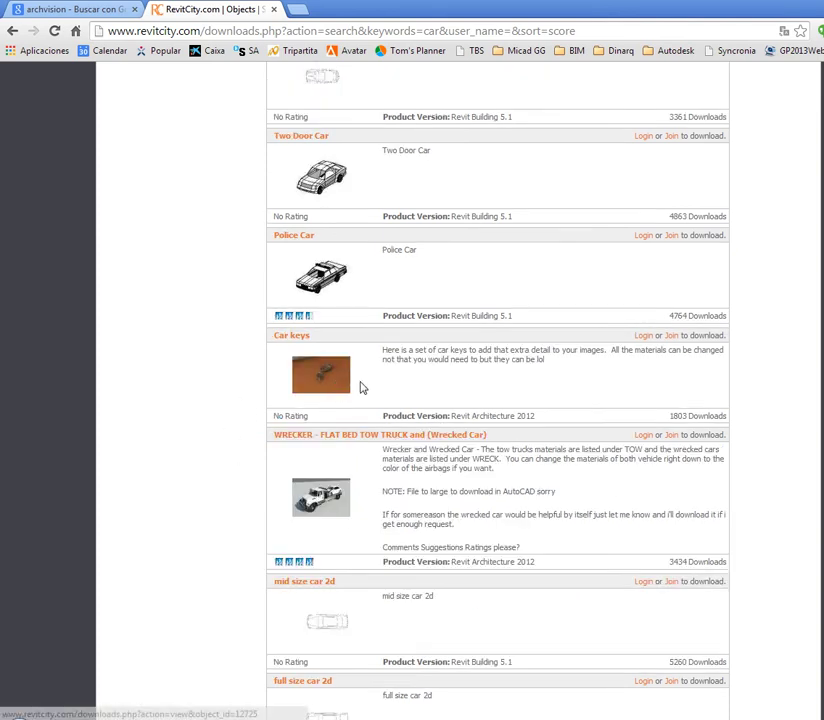
pyautogui.moveTo(467, 318); pyautogui.dragTo(516, 318)
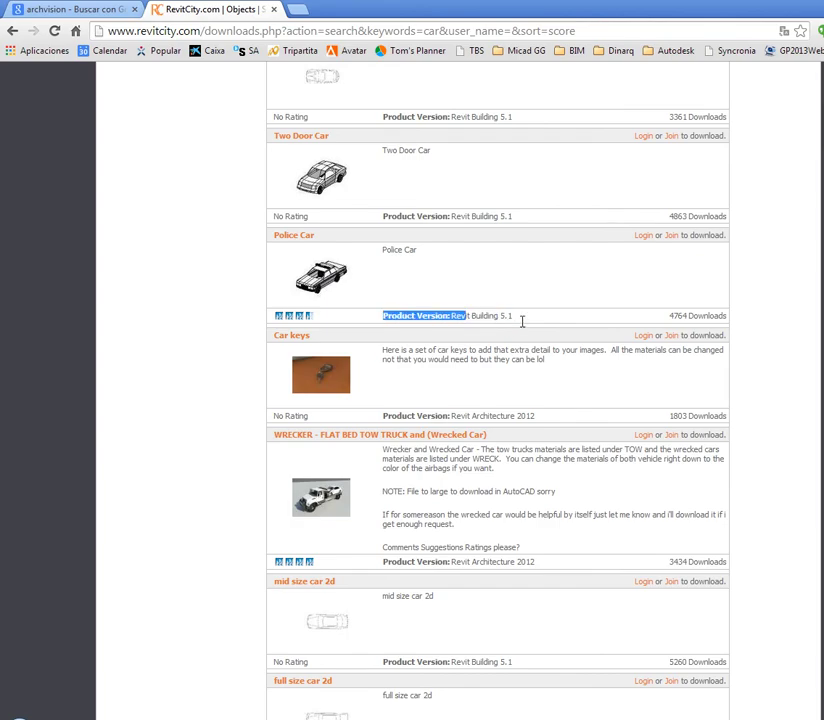
pyautogui.click(492, 294)
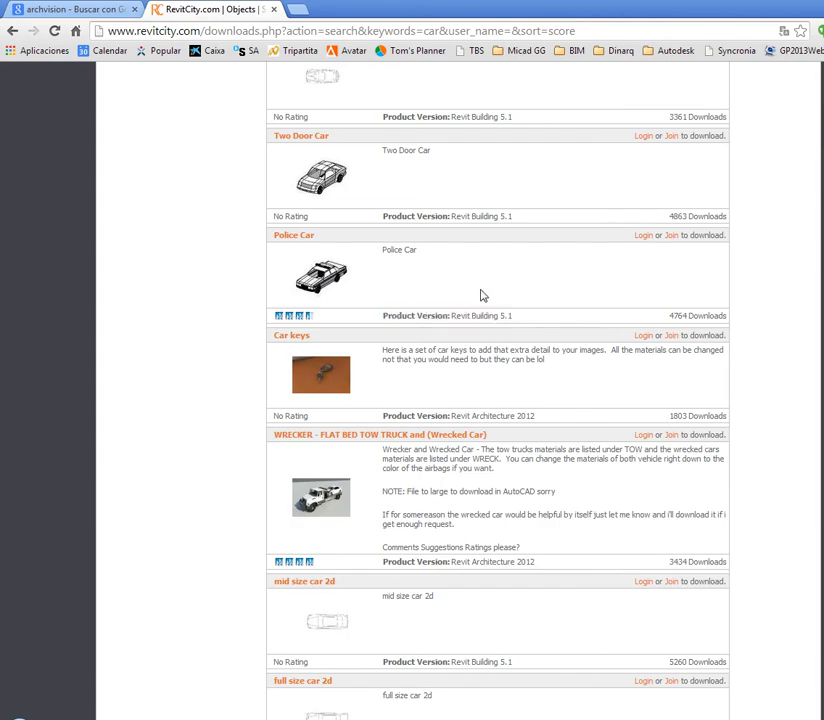
pyautogui.scroll(4, 481, 295)
pyautogui.scroll(5, 478, 307)
pyautogui.scroll(5, 478, 307)
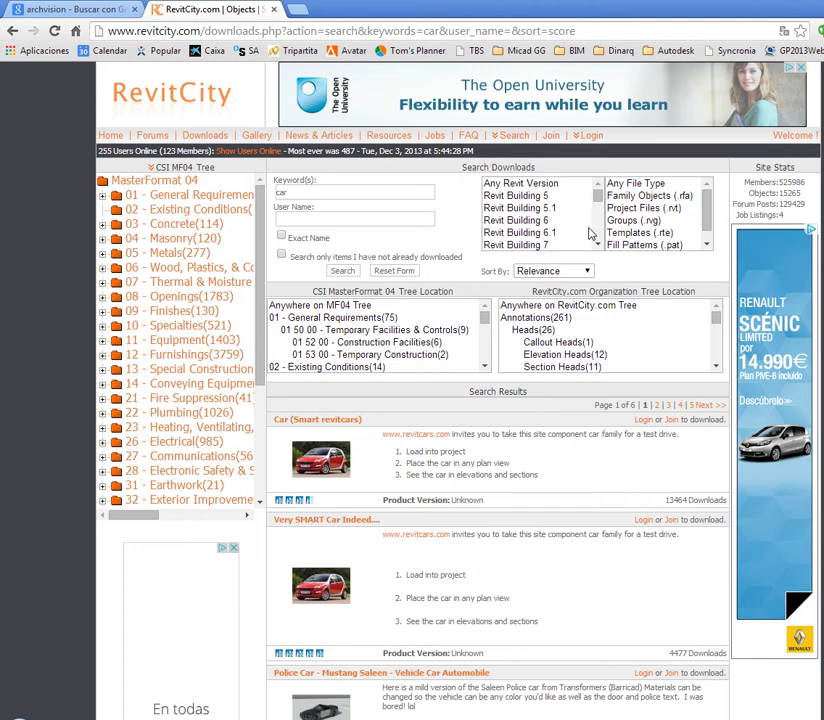
pyautogui.scroll(-1, 600, 240)
pyautogui.scroll(-2, 604, 244)
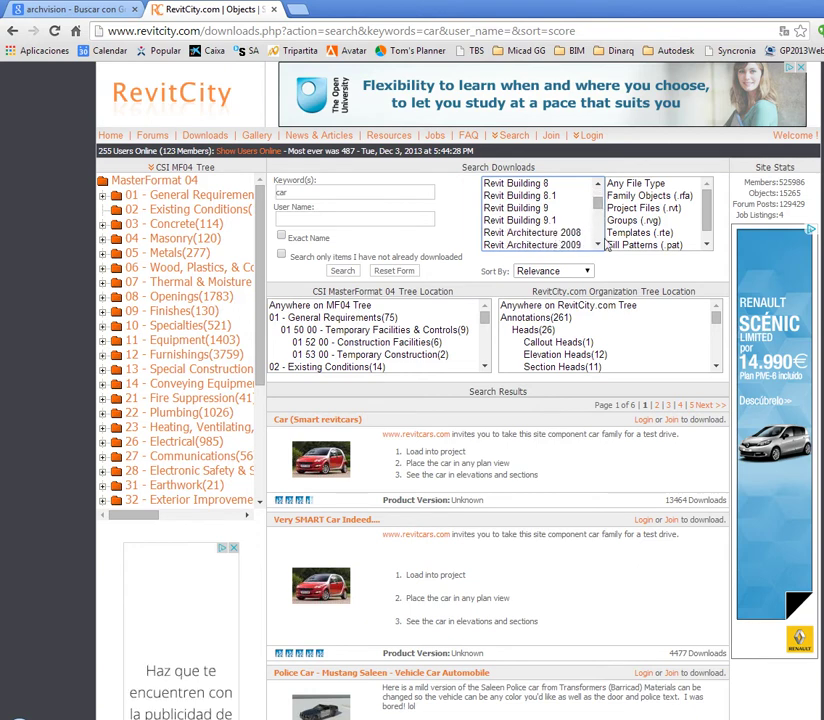
# Filter the search to Revit Architecture 2011–2014 and rerun it.
pyautogui.click(590, 244)
pyautogui.scroll(-1, 600, 244)
pyautogui.scroll(-2, 598, 248)
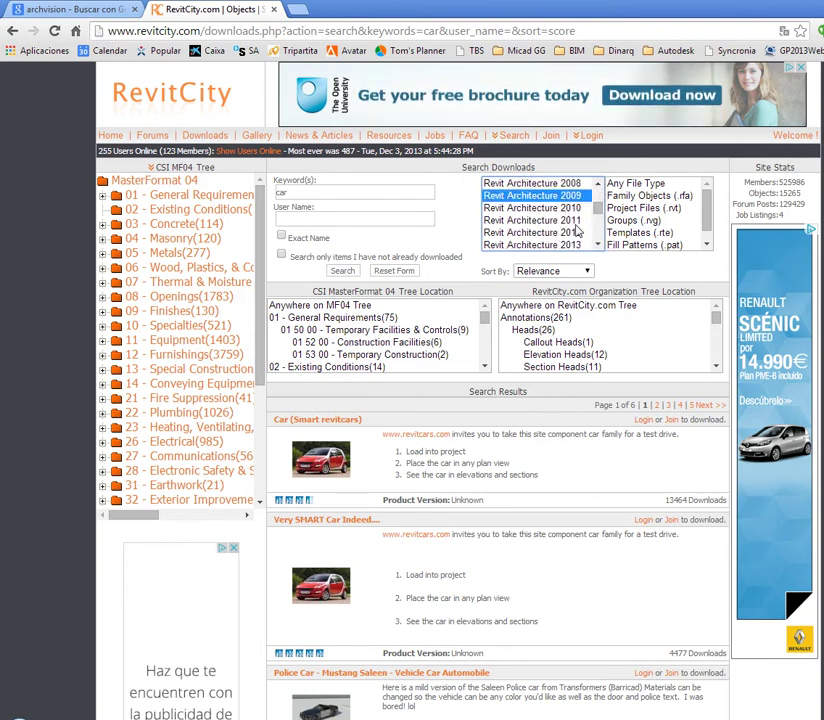
pyautogui.scroll(-3, 577, 235)
pyautogui.click(599, 186)
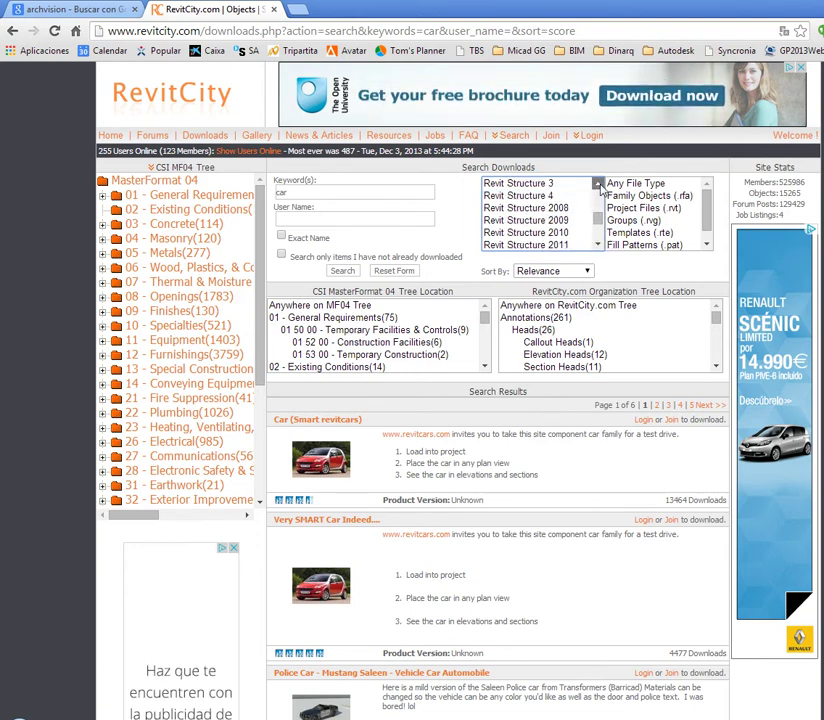
pyautogui.click(599, 186)
pyautogui.click(599, 186)
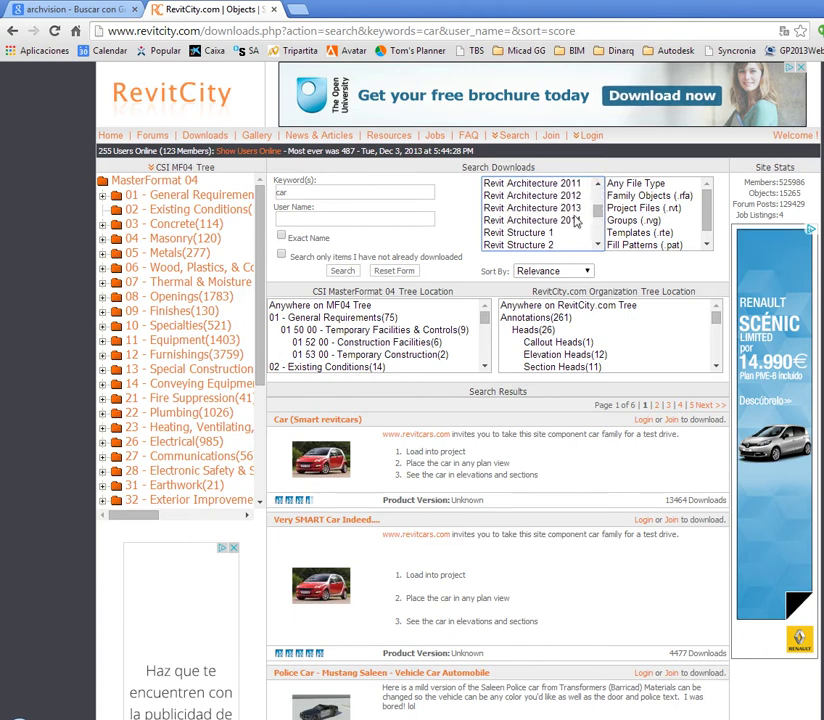
pyautogui.keyDown('shift'); pyautogui.click(572, 220); pyautogui.keyUp('shift')
pyautogui.click(341, 194)
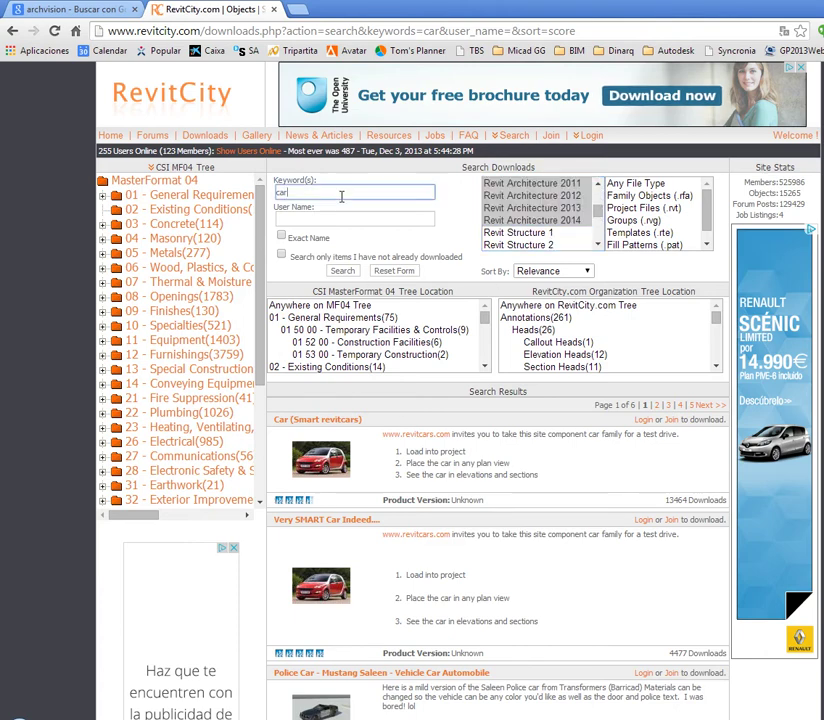
pyautogui.press('Return')
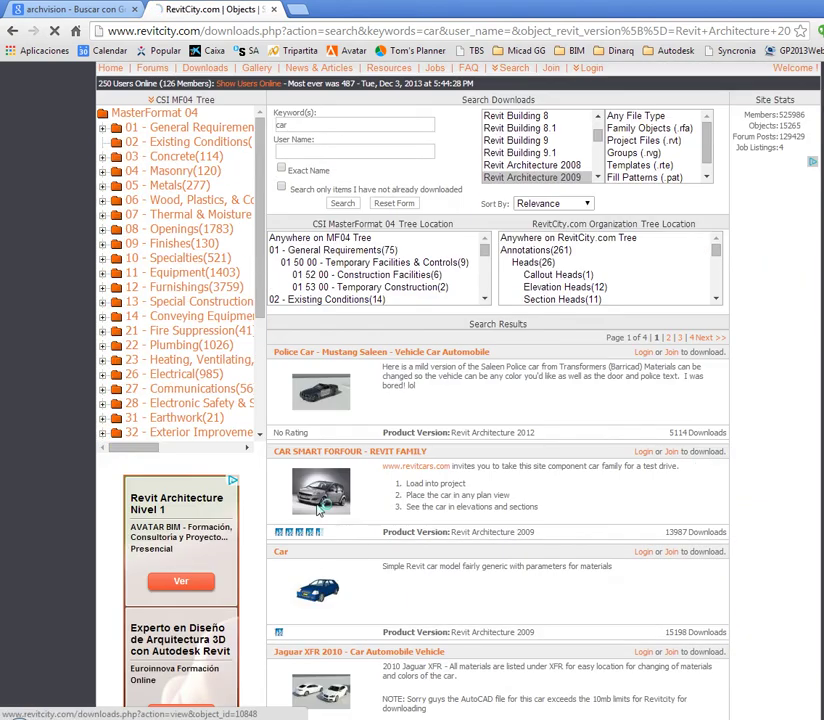
# Open the CAR SMART FORFOUR - REVIT FAMILY download page and read its details.
pyautogui.click(328, 498)
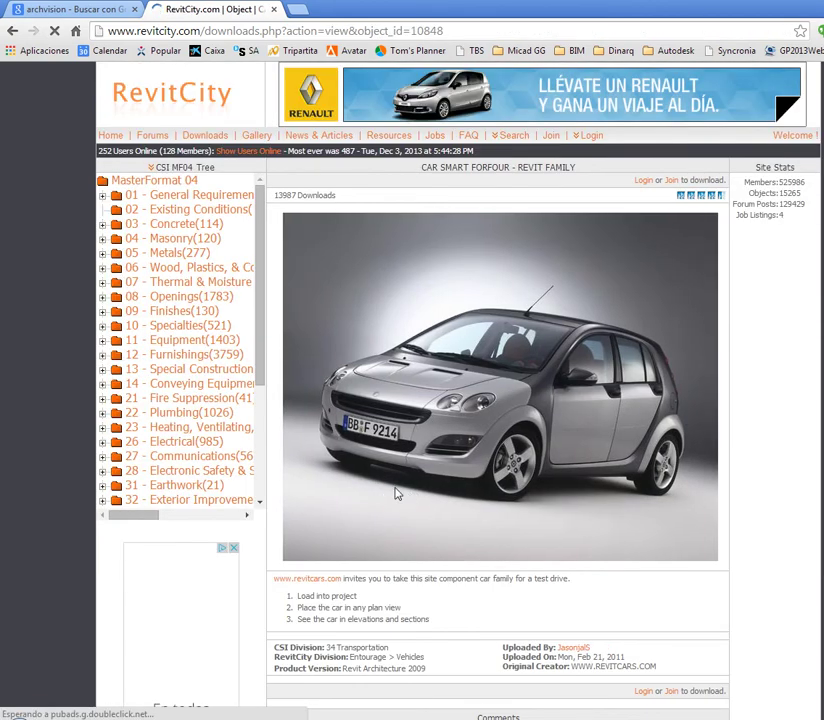
pyautogui.scroll(-1, 396, 493)
pyautogui.scroll(-1, 432, 500)
pyautogui.scroll(-1, 424, 496)
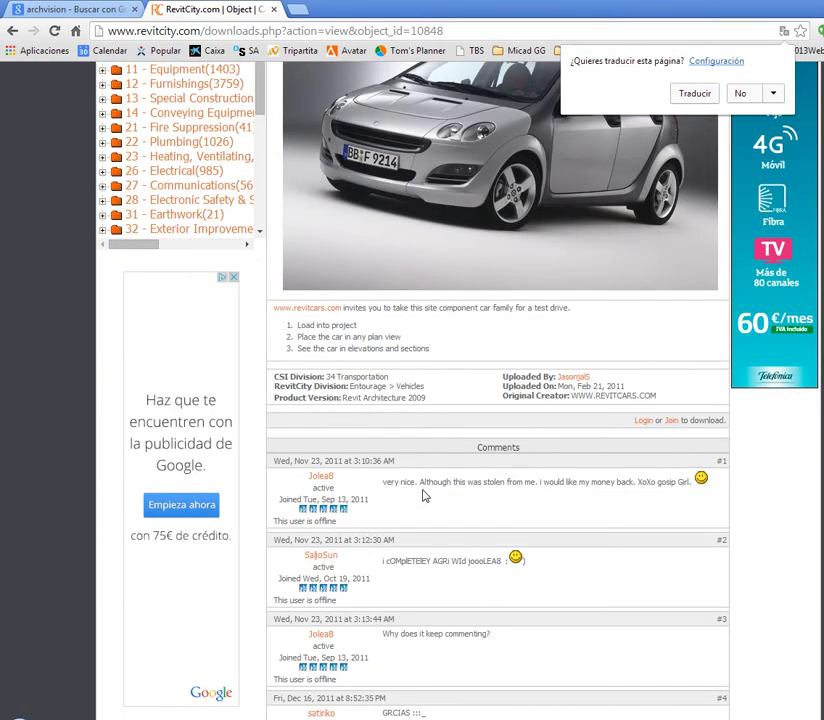
pyautogui.scroll(2, 422, 494)
pyautogui.scroll(1, 419, 484)
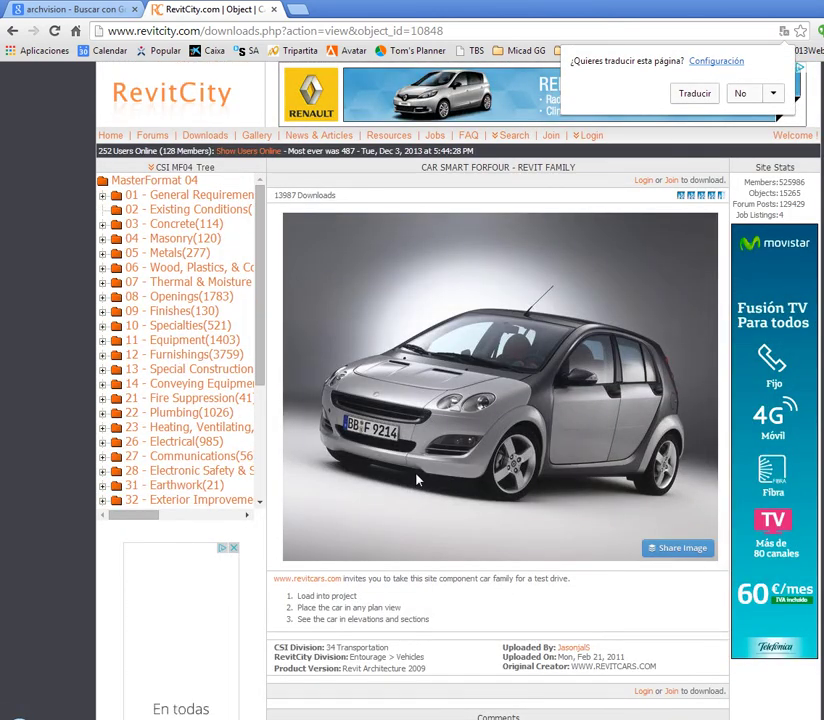
pyautogui.scroll(-3, 417, 481)
pyautogui.scroll(-3, 414, 483)
pyautogui.scroll(-4, 414, 482)
pyautogui.scroll(6, 416, 481)
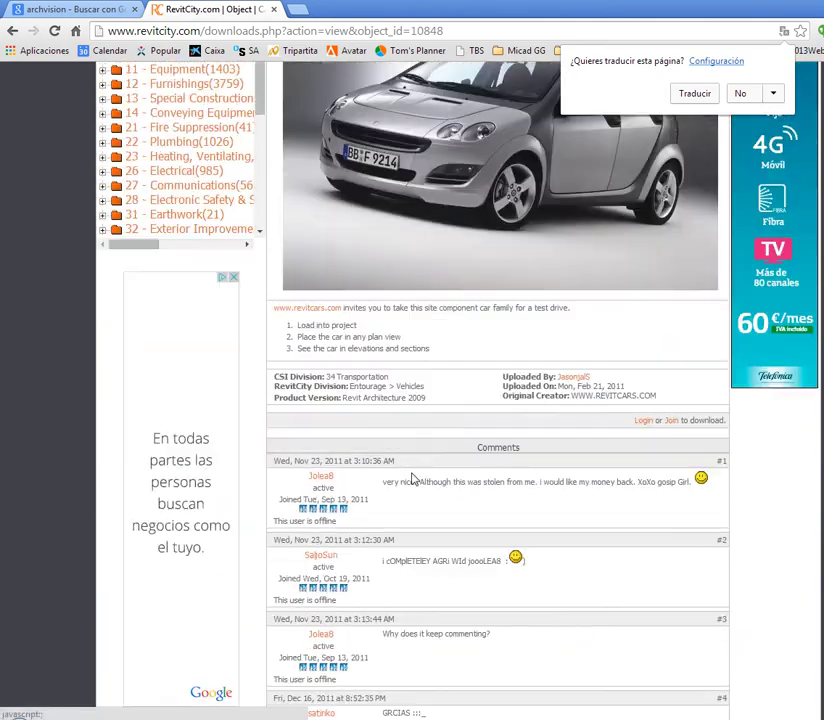
pyautogui.scroll(2, 415, 480)
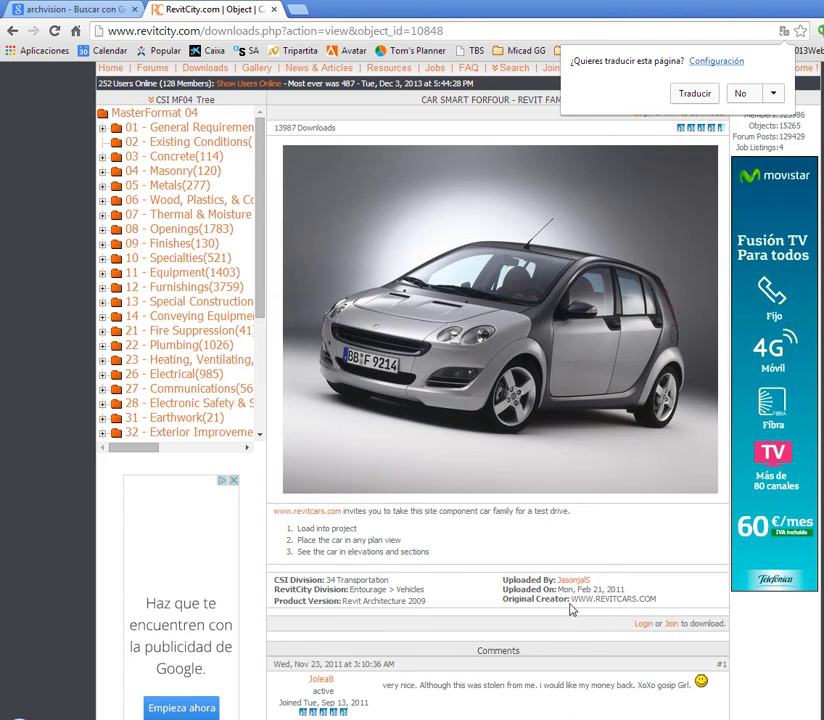
# Visit the creator's website revitcars.com in a new tab, correcting the pasted address.
pyautogui.moveTo(571, 600); pyautogui.dragTo(665, 608)
pyautogui.hotkey('ctrl', 'c')
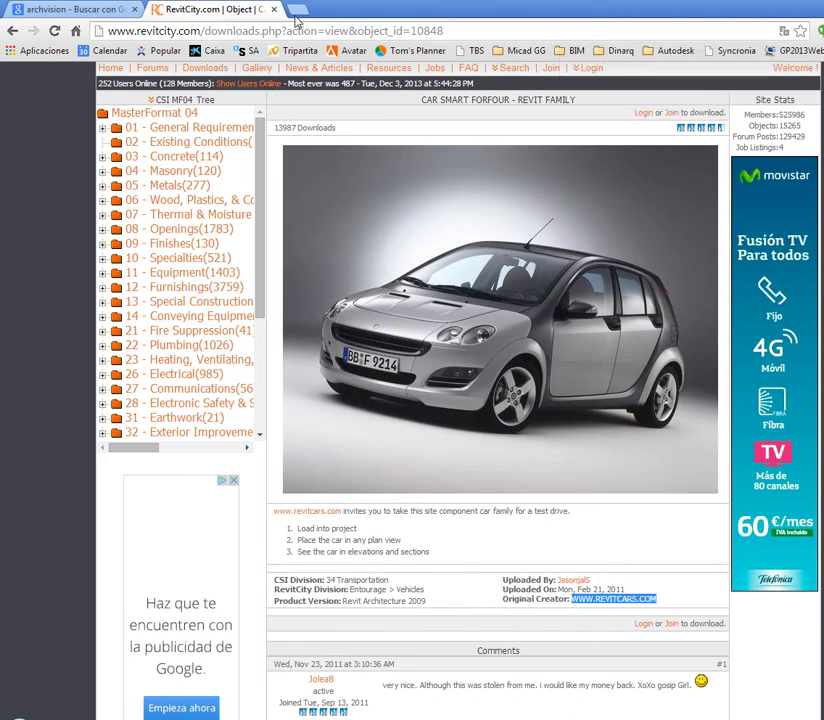
pyautogui.hotkey('ctrl', 't')
pyautogui.hotkey('ctrl', 'v')
pyautogui.press('Return')
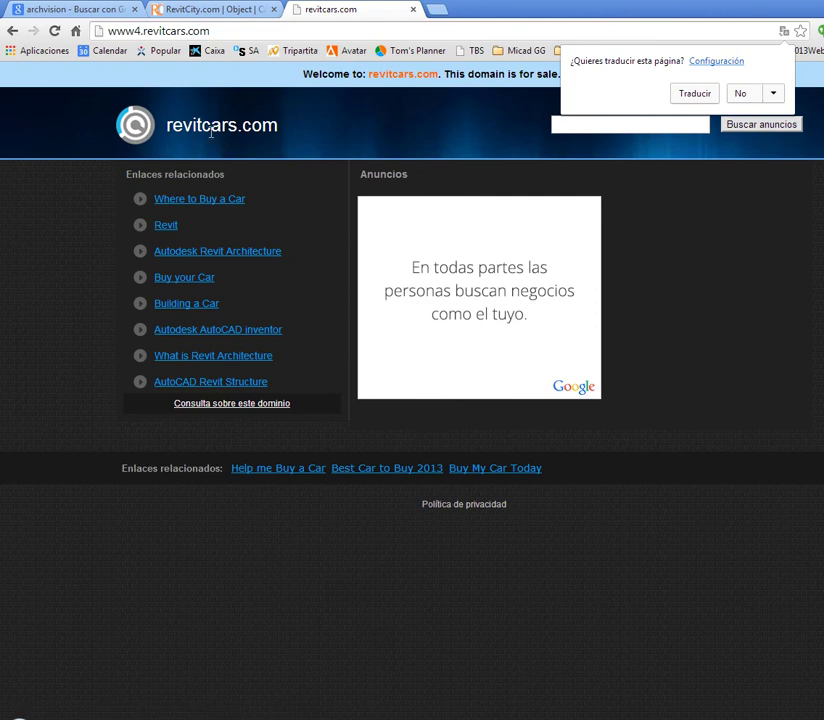
pyautogui.click(147, 33)
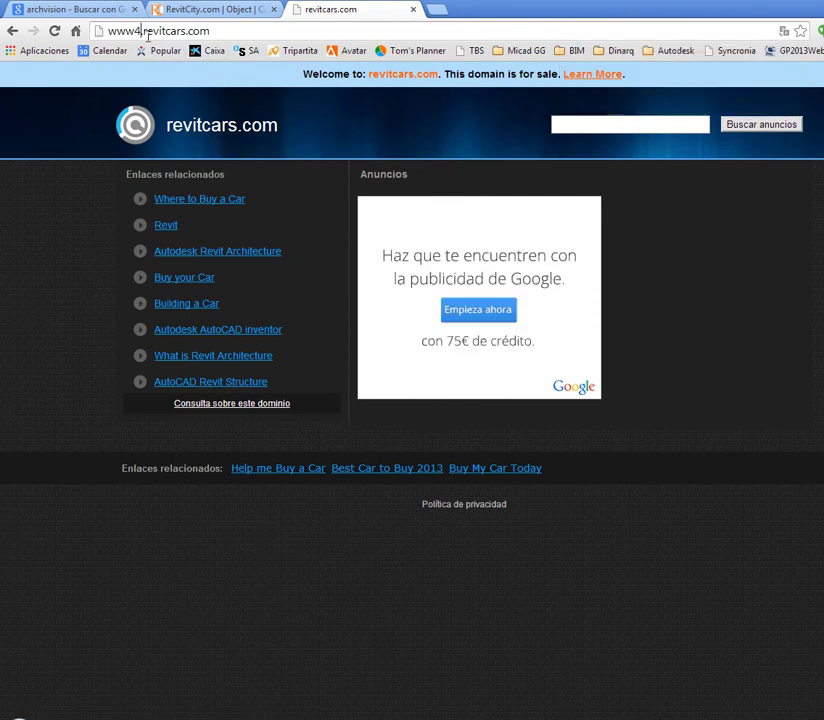
pyautogui.doubleClick(147, 33)
pyautogui.click(140, 31)
pyautogui.press('BackSpace')
pyautogui.write('.')
pyautogui.press('Return')
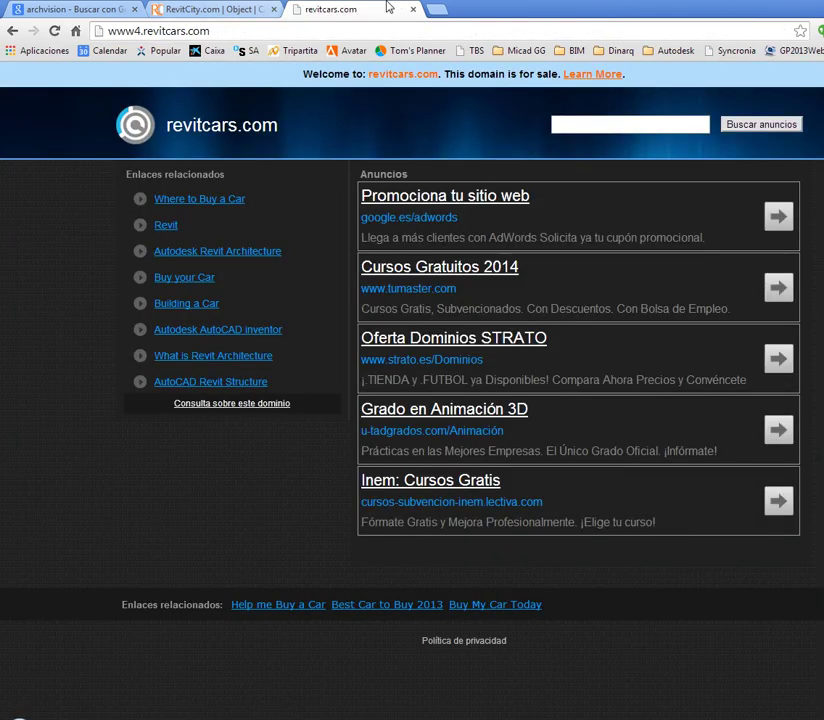
# Close the revitcars.com tab and scroll further down the download page.
pyautogui.click(413, 10)
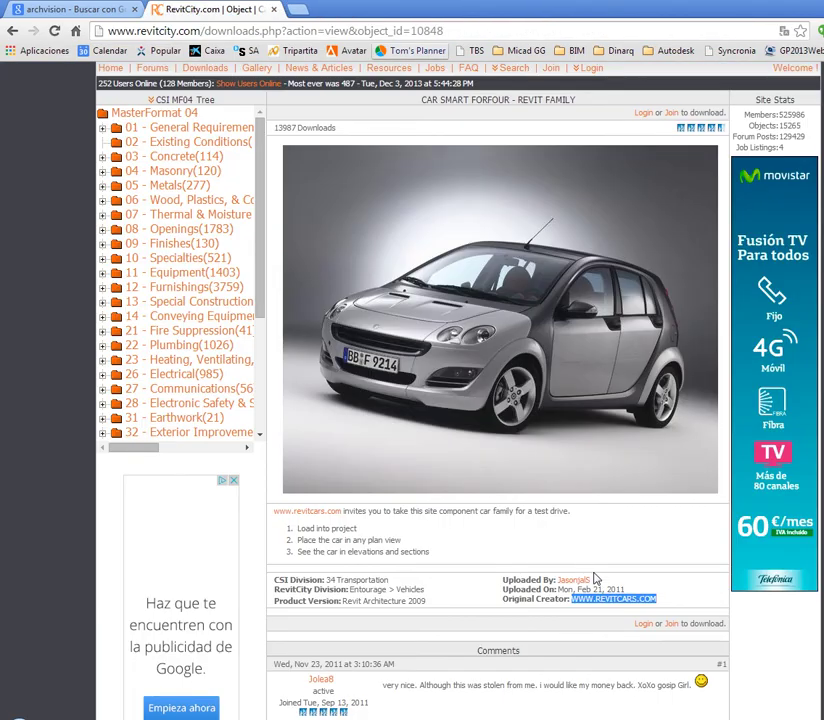
pyautogui.click(632, 565)
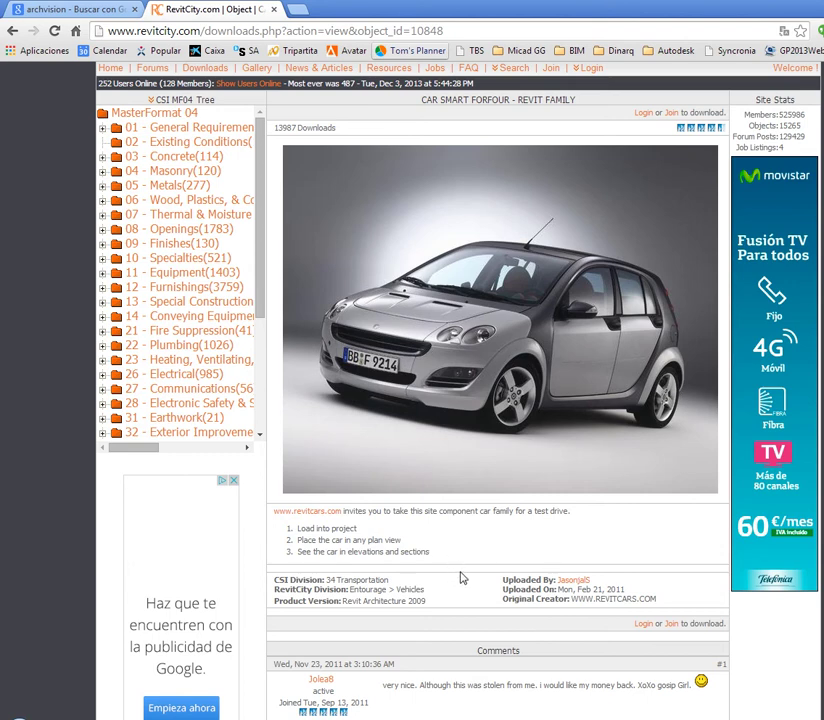
pyautogui.scroll(-1, 462, 577)
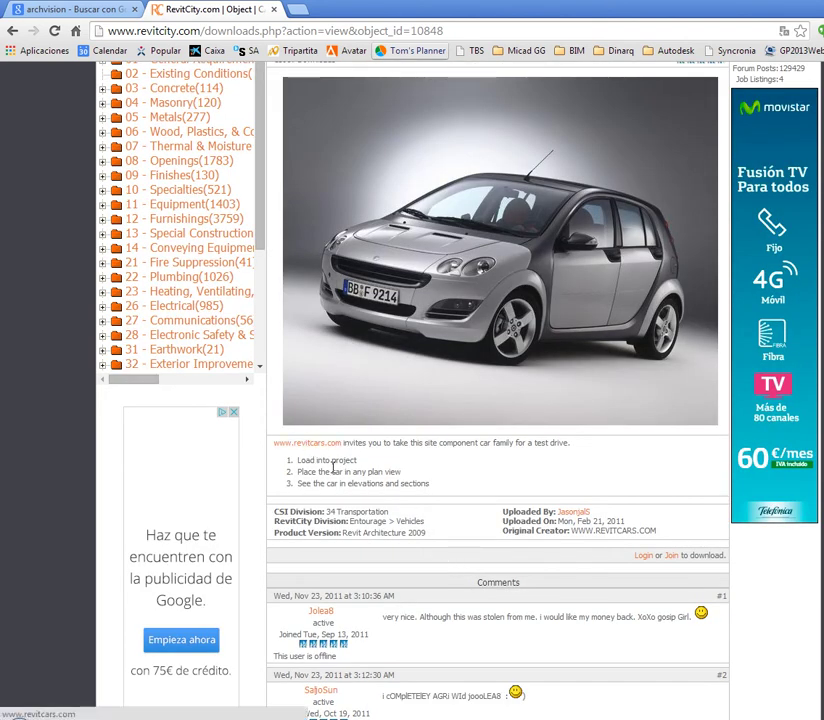
pyautogui.scroll(-2, 560, 520)
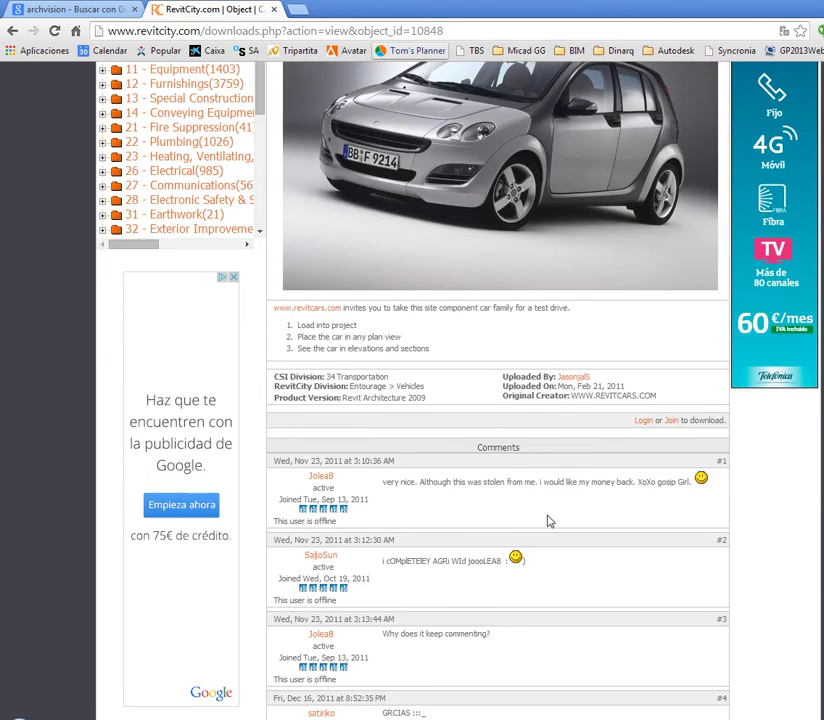
pyautogui.scroll(-4, 450, 462)
pyautogui.scroll(-3, 452, 462)
pyautogui.scroll(10, 451, 462)
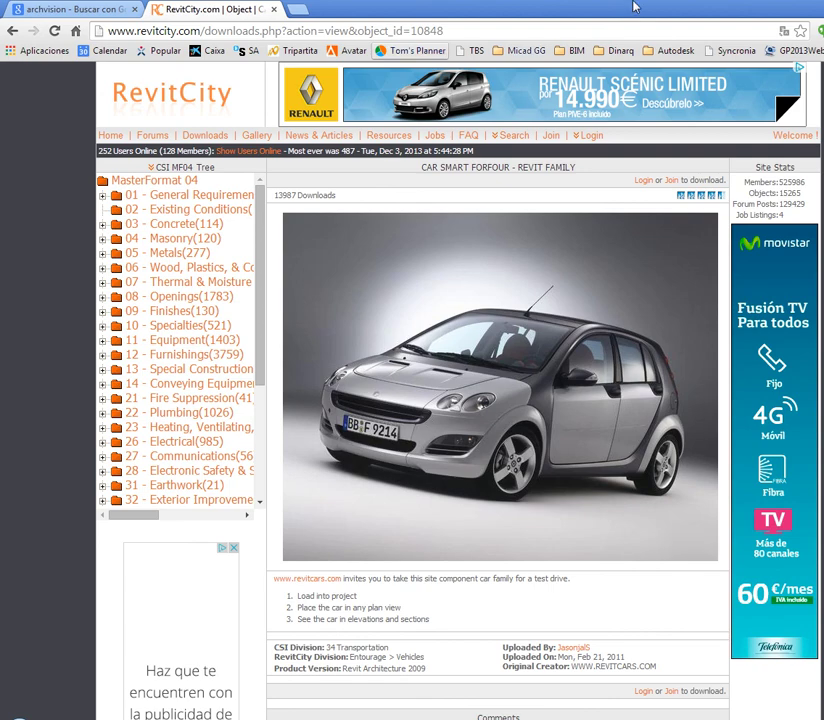
# Switch from Chrome back to Revit's AQ-1-Baja floor plan.
pyautogui.hotkey('alt', 'Tab')
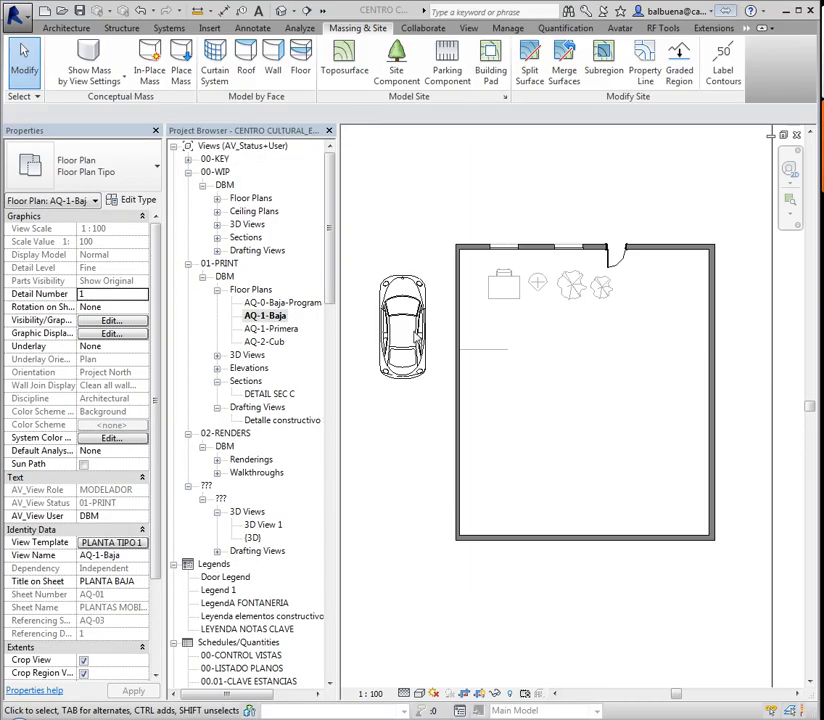